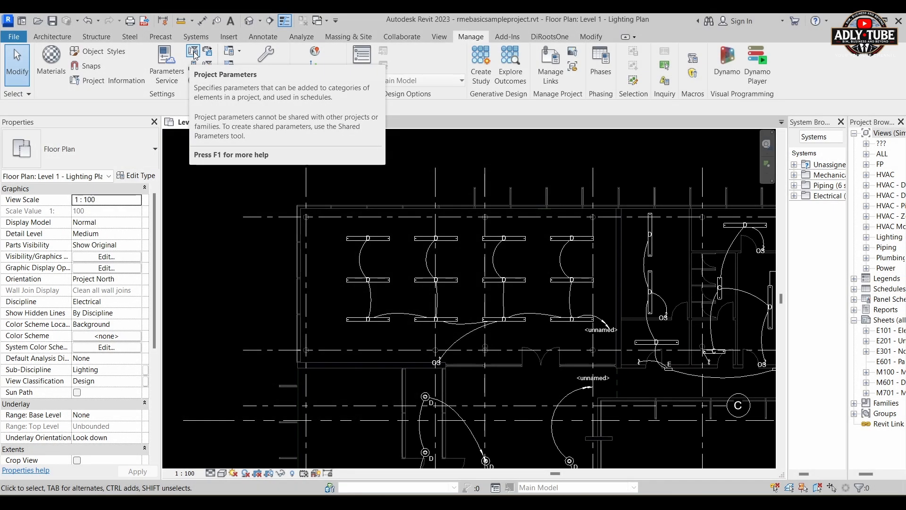
Start a new project parameter and name it "Lighting Fixture - Supplier Name".
left_click(193, 52)
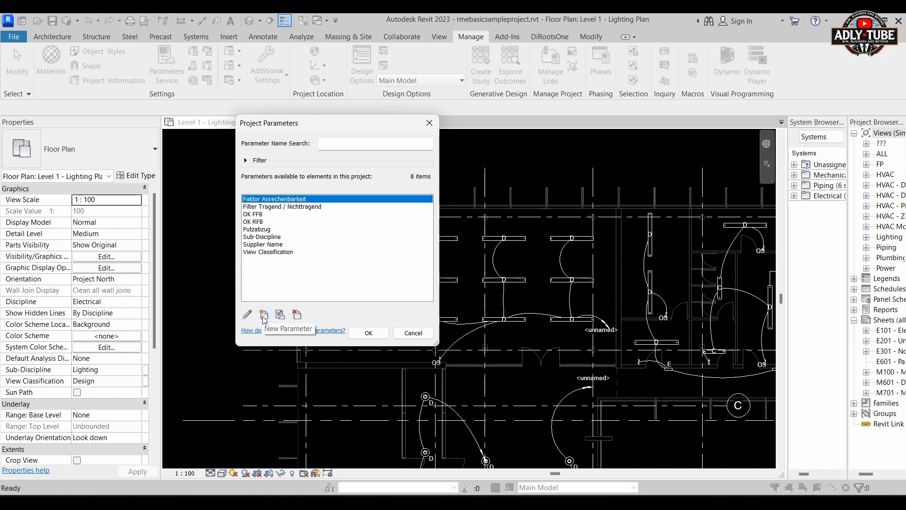
left_click(263, 315)
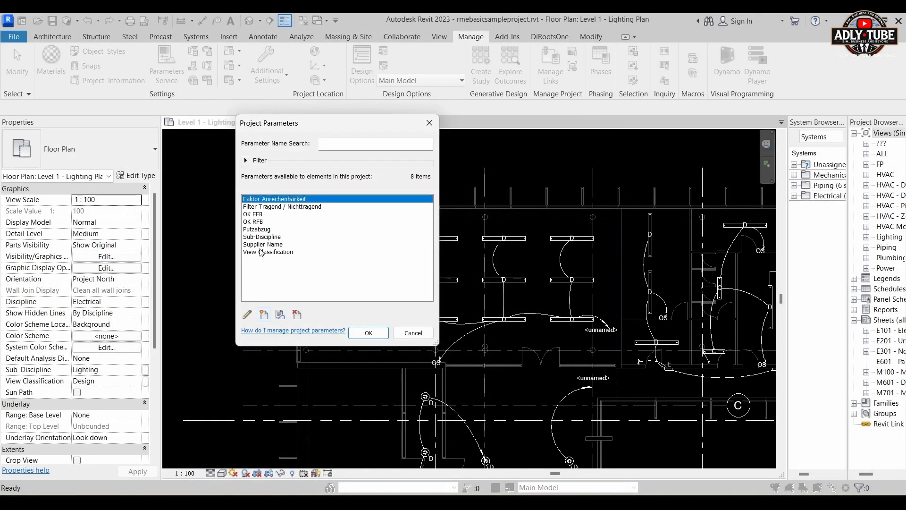
left_click(264, 314)
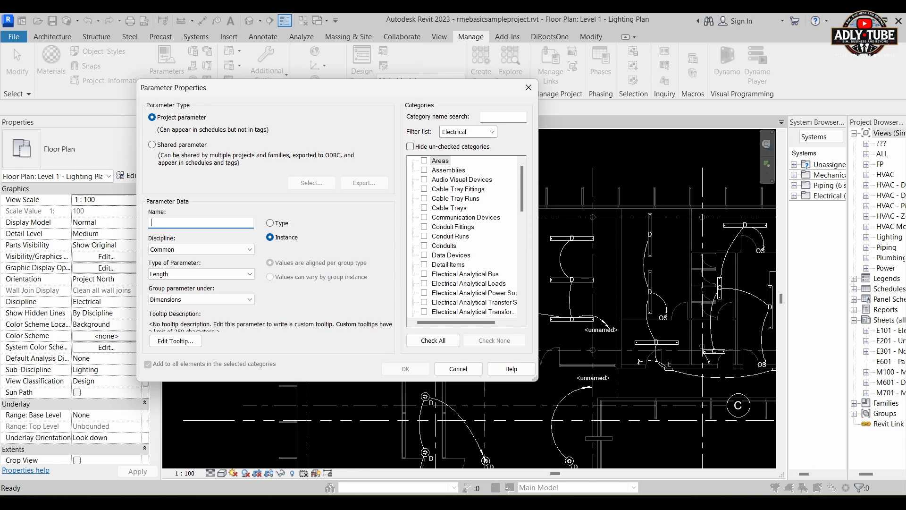
type("Lighting Fixture Name")
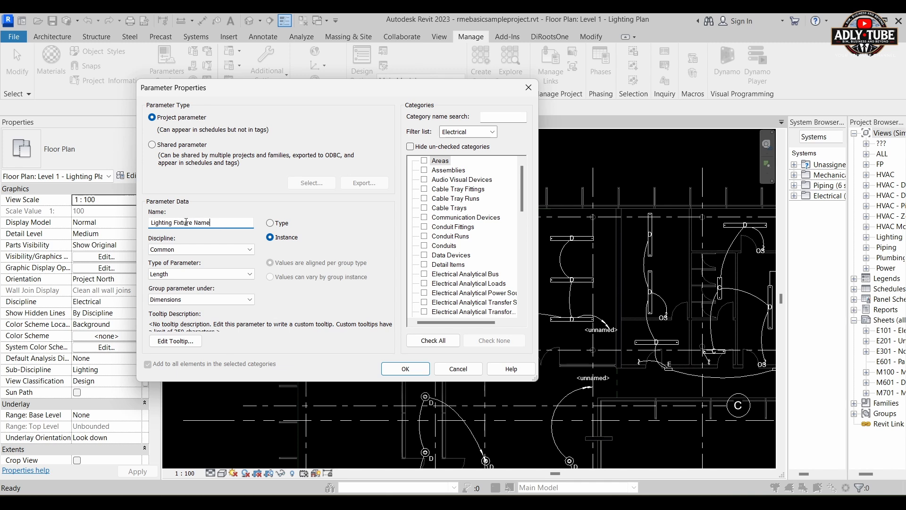
left_click(195, 223)
type("- Supplier")
Set the new parameter's type to Text, keeping the Common discipline.
left_click(232, 249)
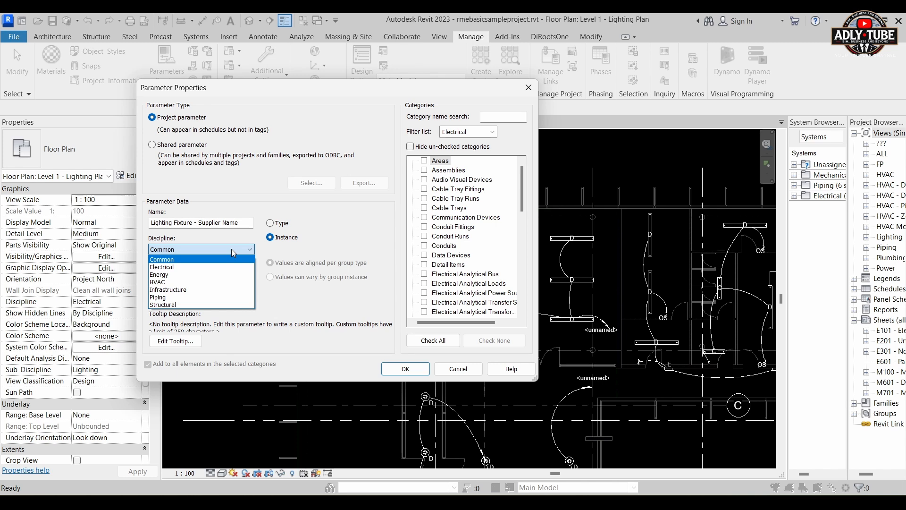
left_click(231, 248)
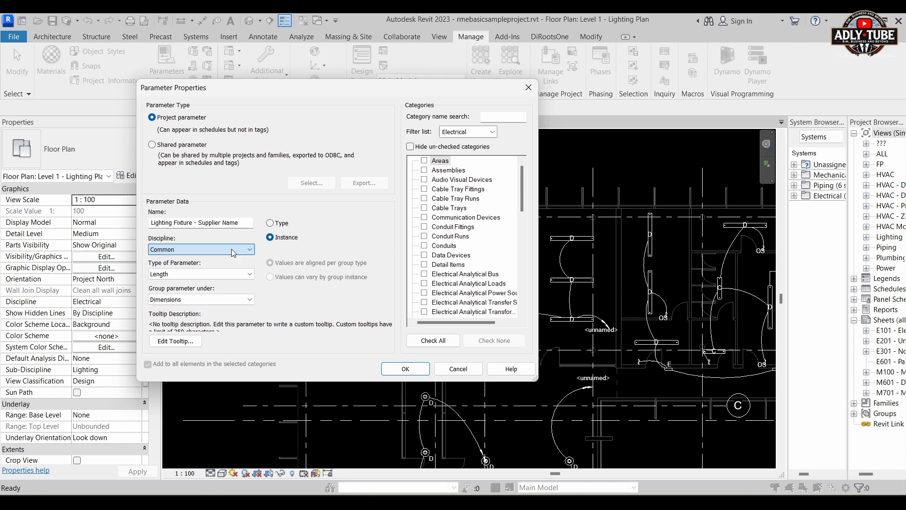
left_click(192, 278)
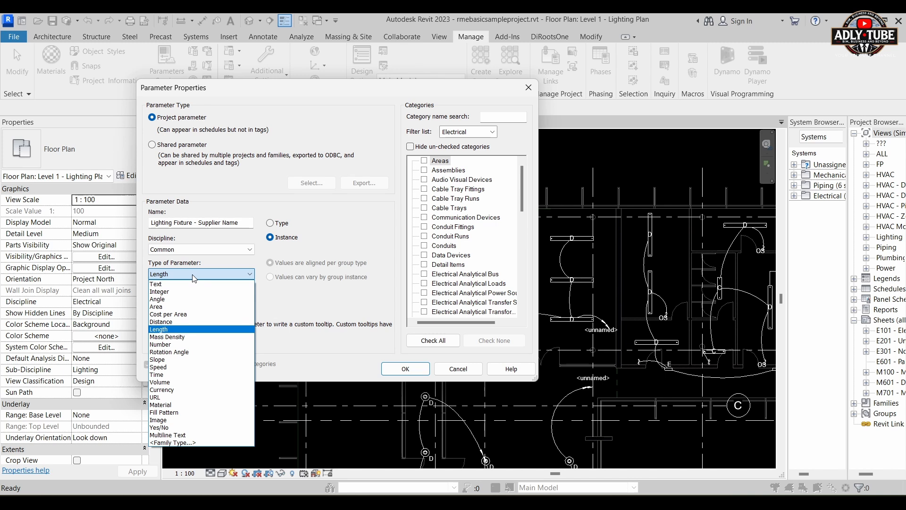
left_click(185, 283)
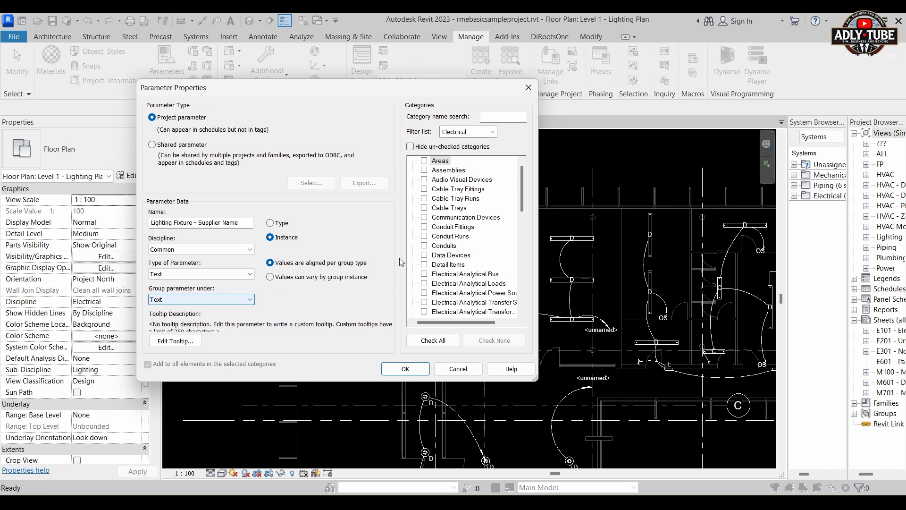
Assign the parameter to the Lighting Fixtures category and add it to the project parameters.
left_click_drag(520, 194, 518, 246)
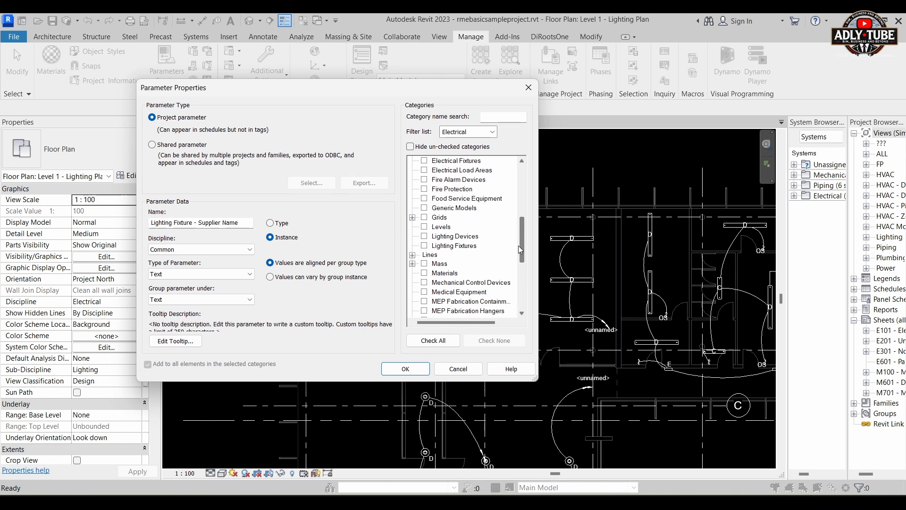
left_click(492, 133)
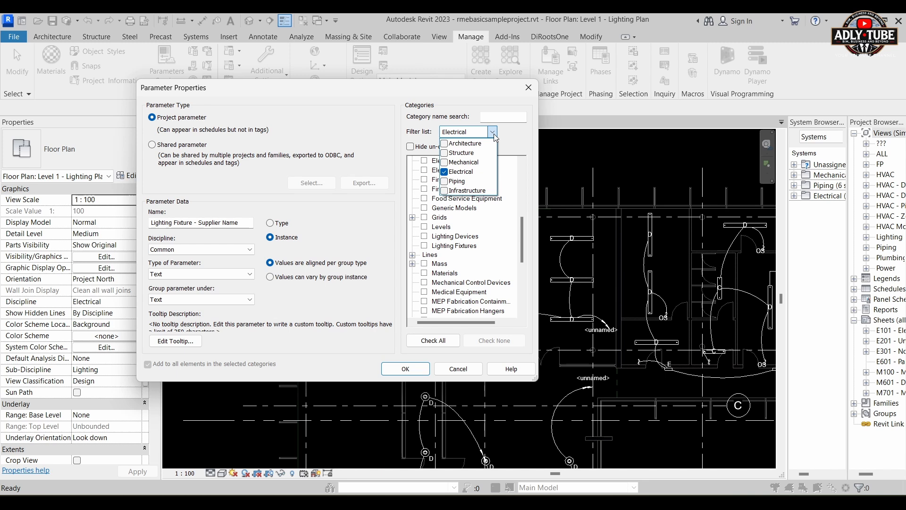
left_click(493, 134)
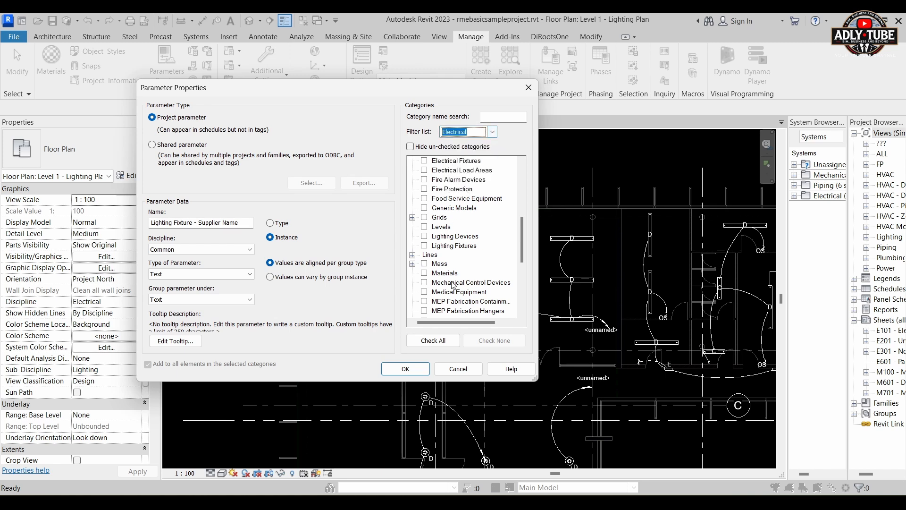
scroll(454, 303, "down", 4)
scroll(455, 302, "down", 2)
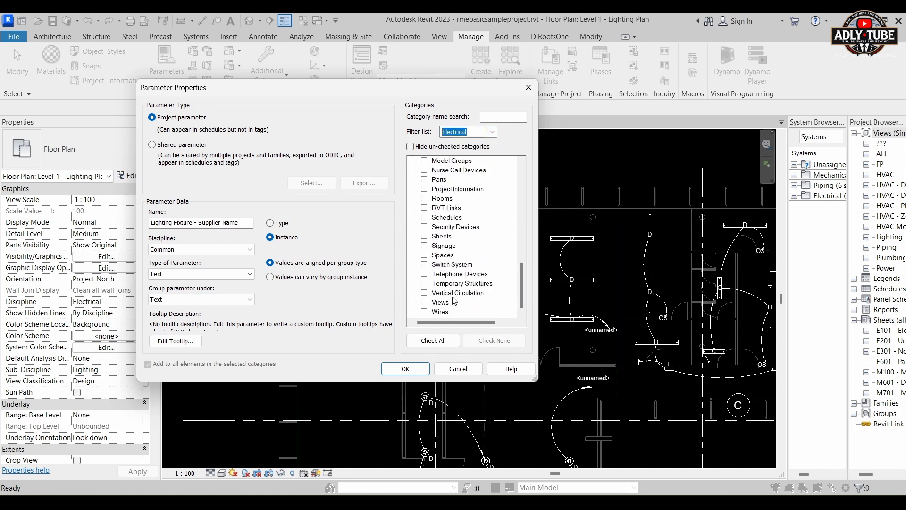
scroll(449, 293, "up", 2)
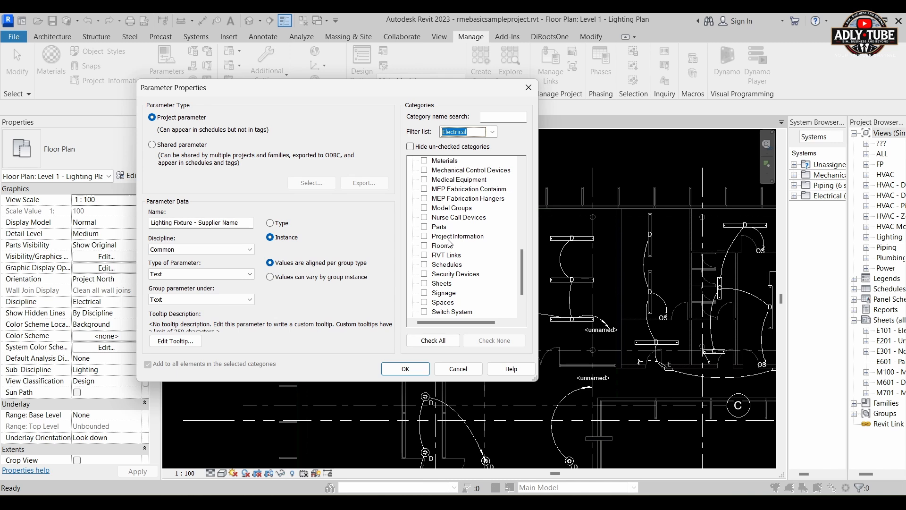
scroll(454, 241, "up", 3)
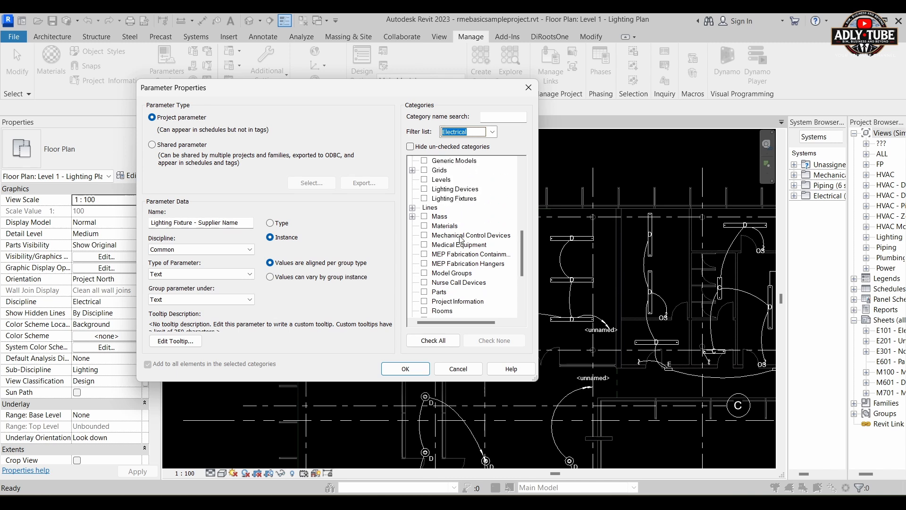
left_click(424, 198)
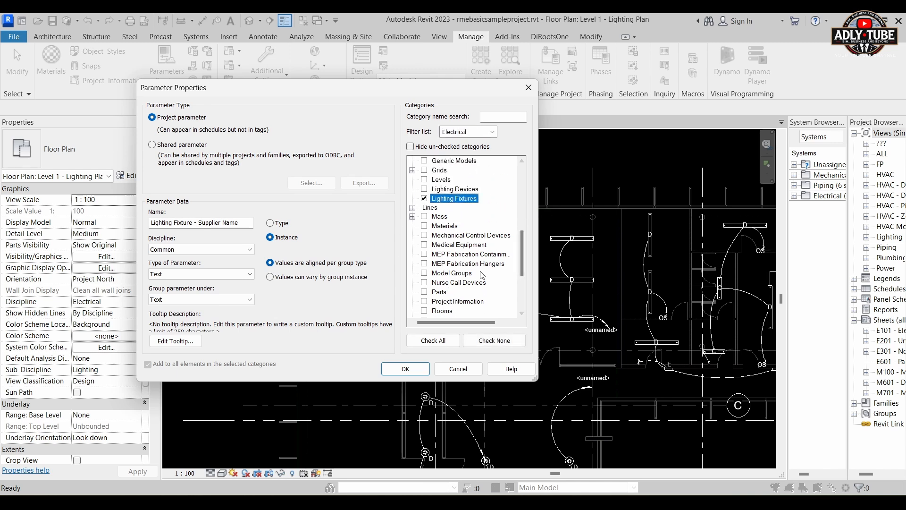
left_click(409, 369)
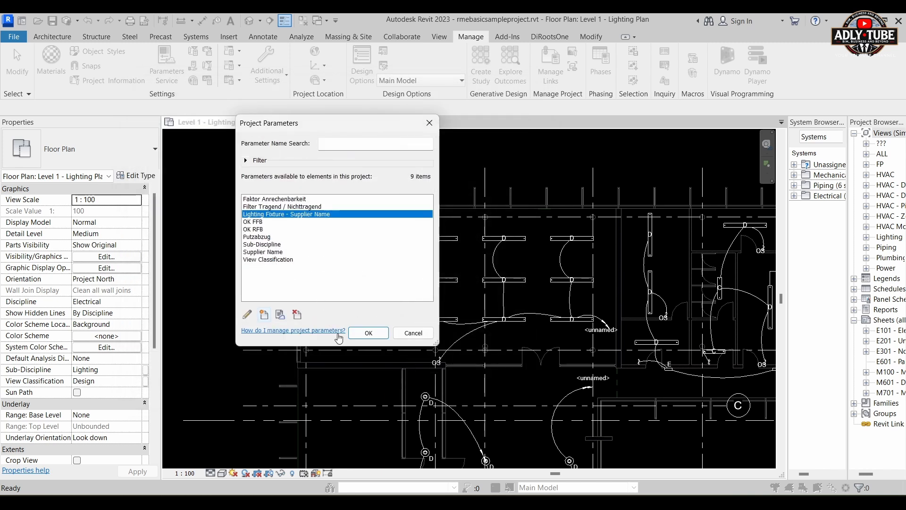
left_click(368, 333)
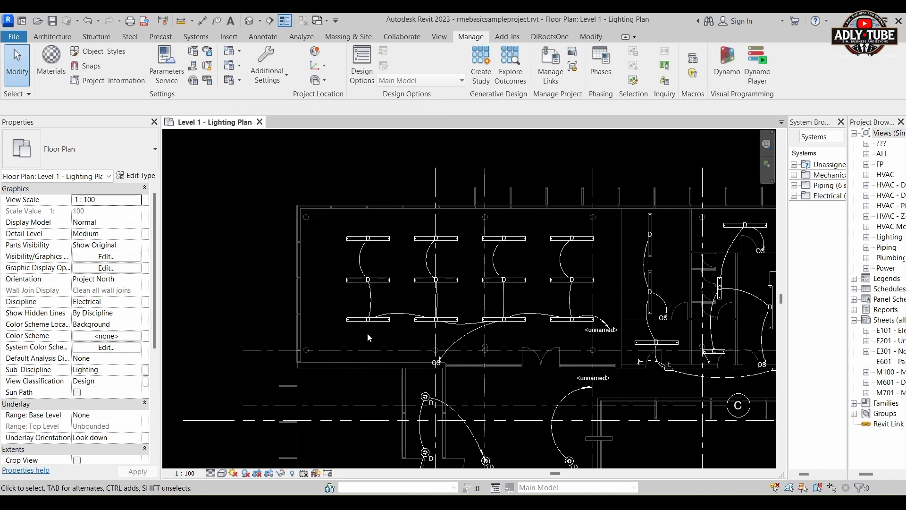
Set Lighting Fixture - Supplier Name to "Philips" for the leftmost linear pendant light in the middle row.
scroll(398, 283, "up", 3)
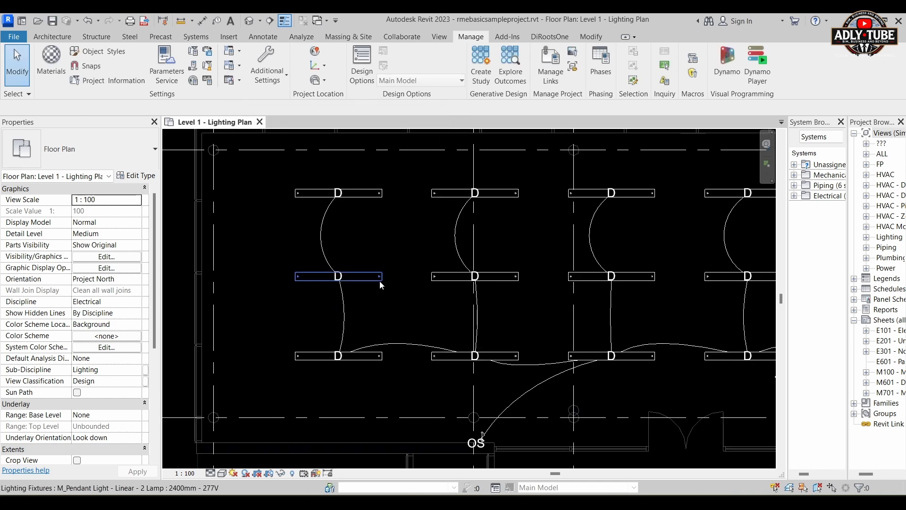
left_click(380, 282)
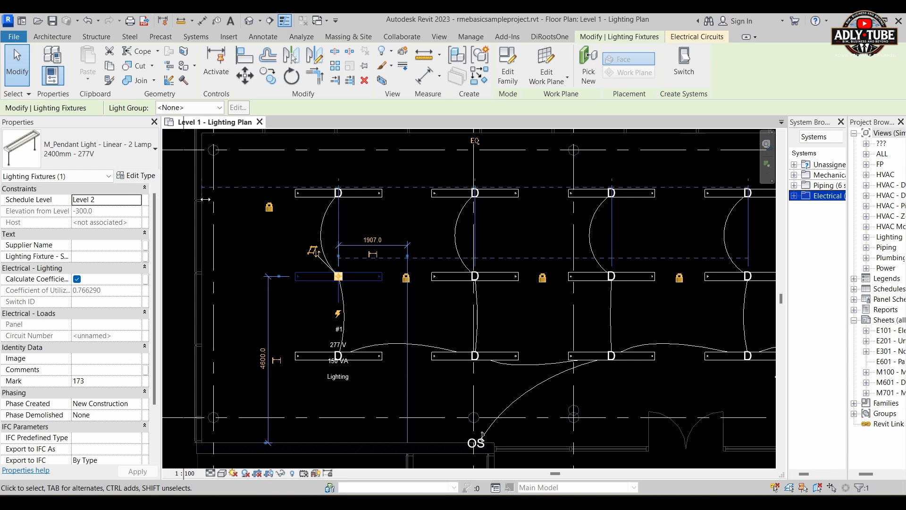
left_click_drag(205, 199, 284, 206)
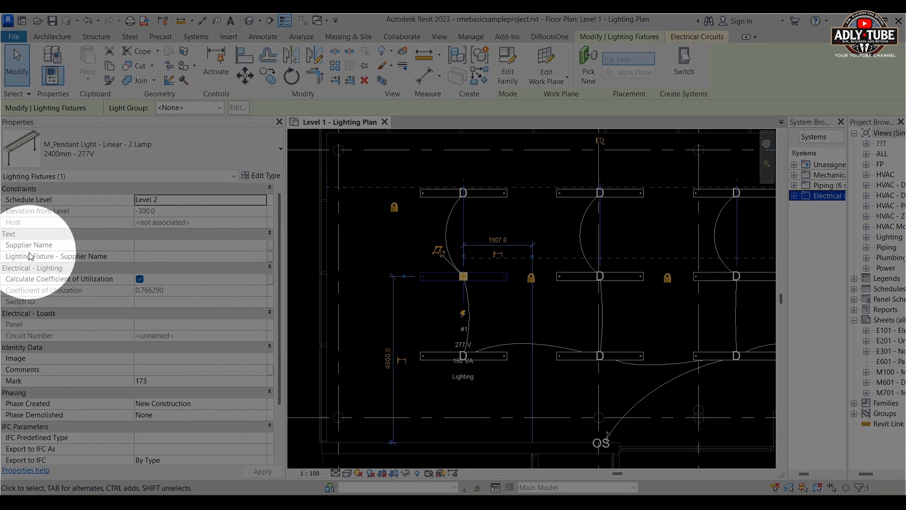
mouse_move(22, 259)
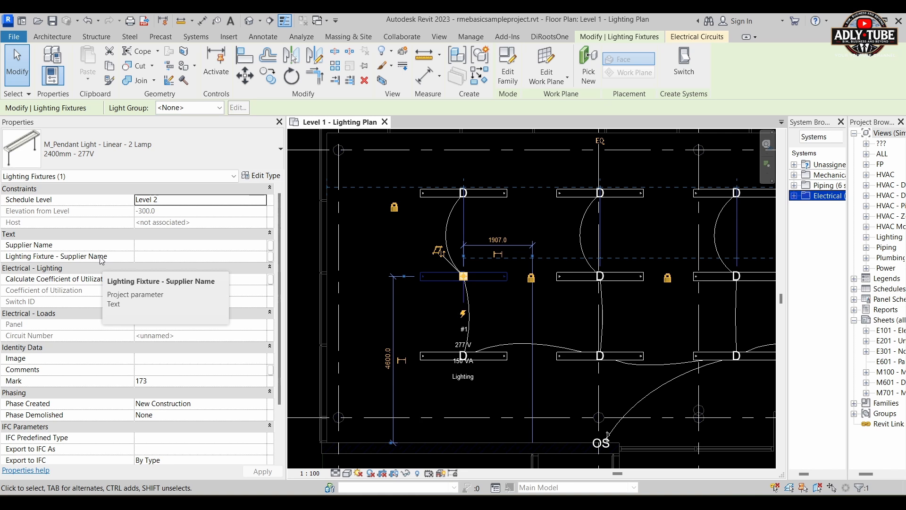
left_click(144, 258)
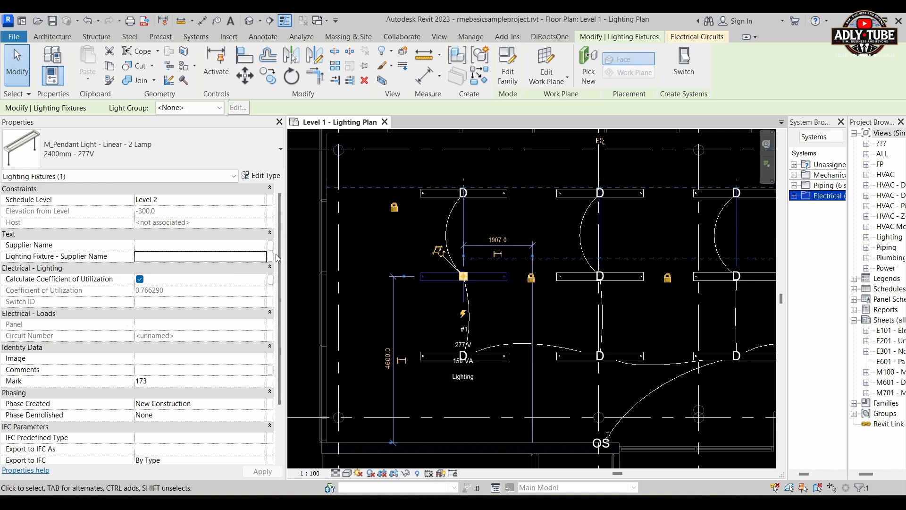
left_click(163, 256)
type("Ph")
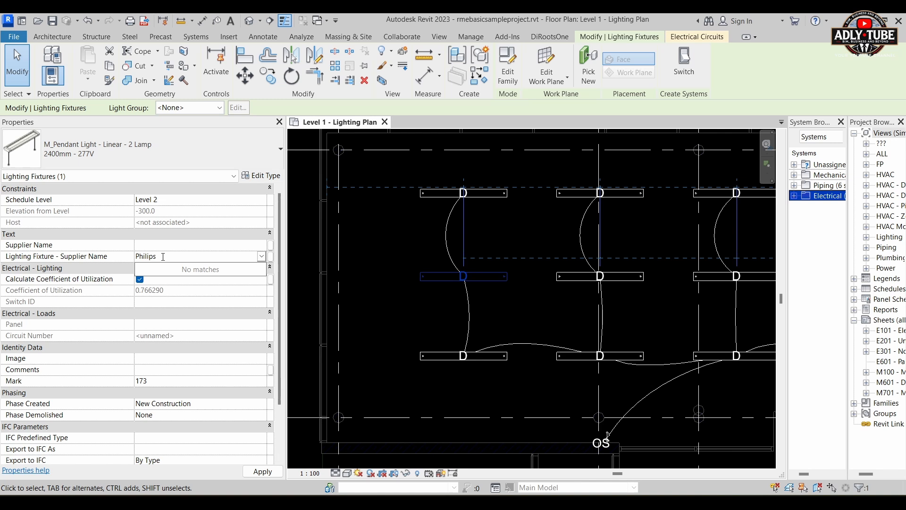
type("ilips")
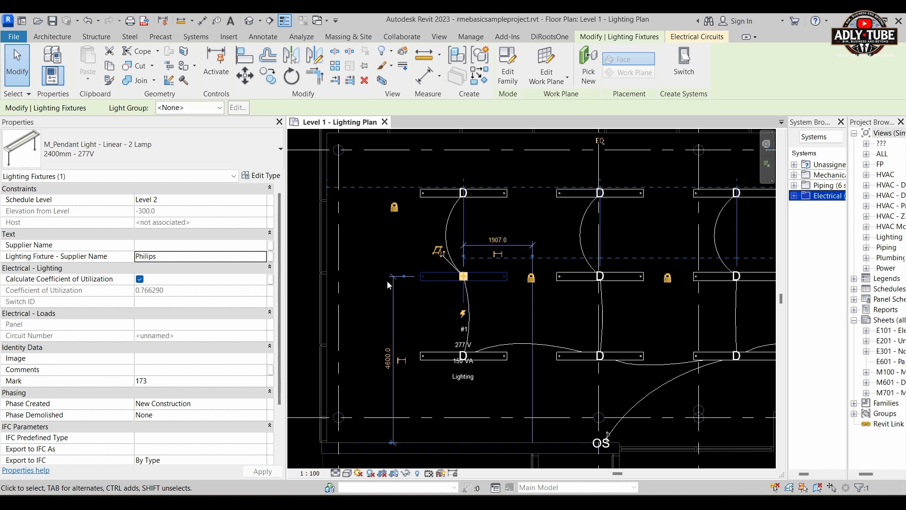
Set Lighting Fixture - Supplier Name to "3 brothers" for the disk pendant light at the end of the wire arrow below the room.
scroll(471, 262, "down", 3)
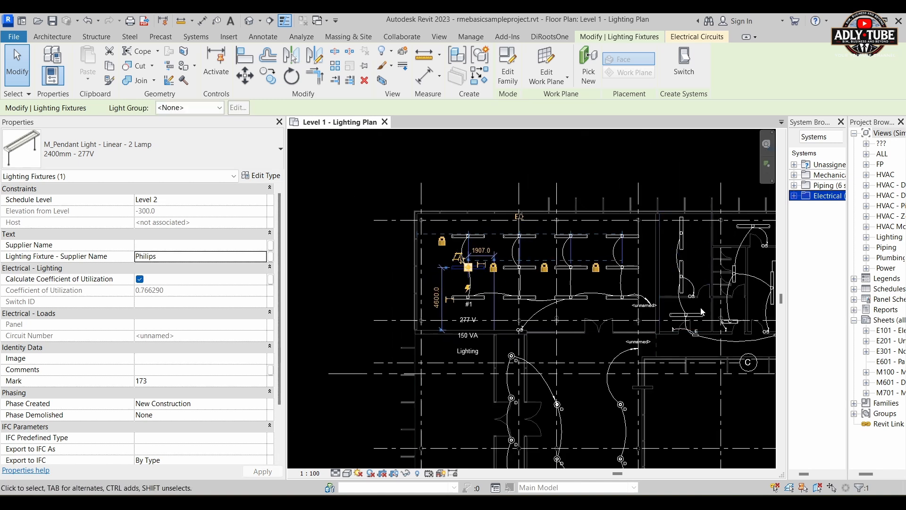
scroll(702, 311, "up", 1)
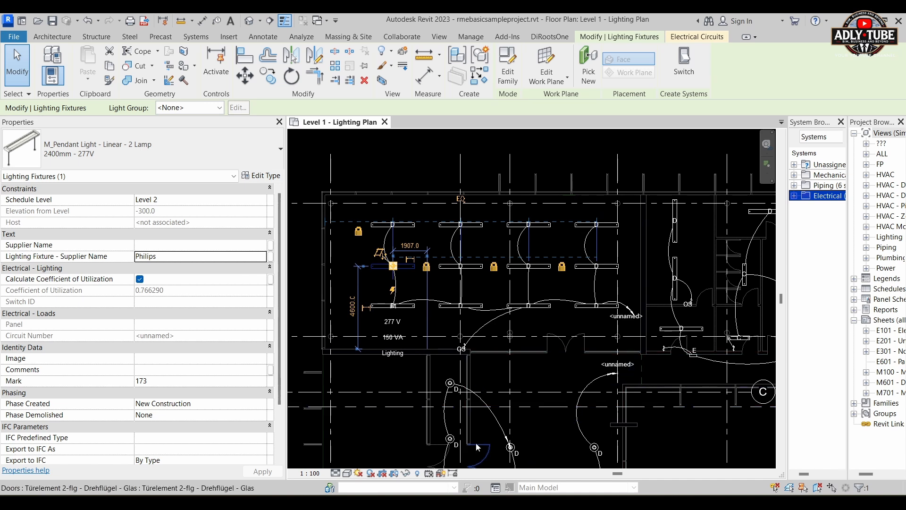
scroll(517, 453, "up", 4)
left_click(511, 432)
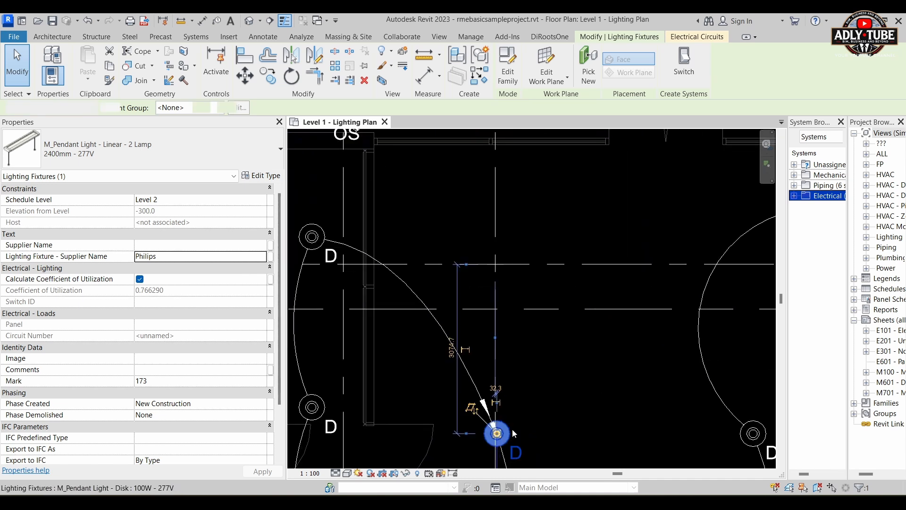
left_click(174, 257)
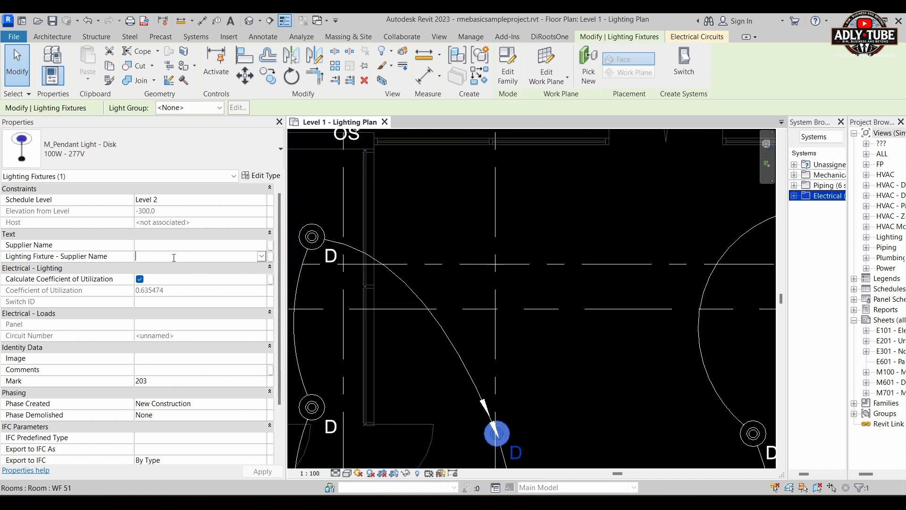
type("3")
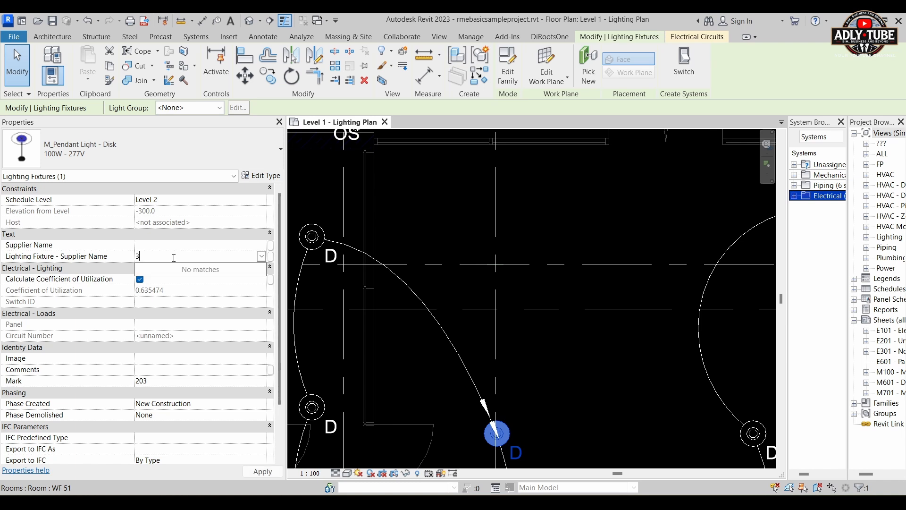
type(" brothers")
key("Return")
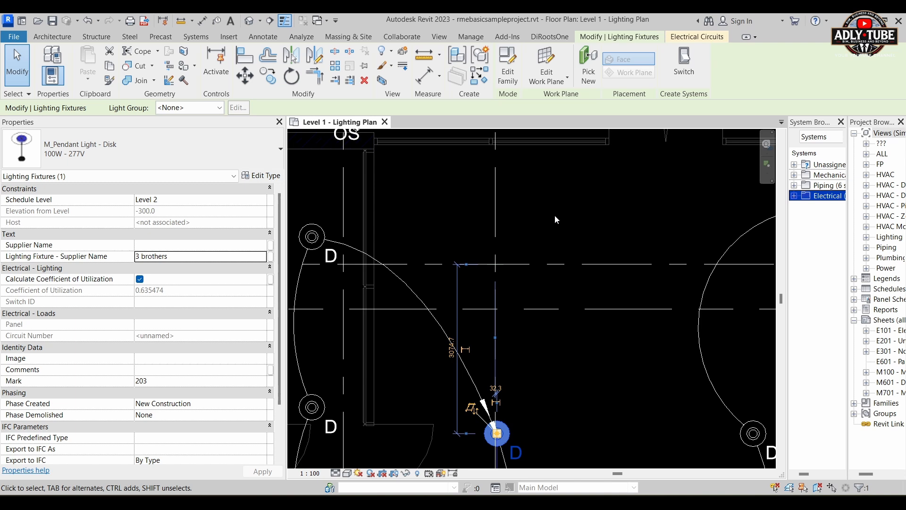
left_click(556, 216)
Set Lighting Fixture - Supplier Name to "3 brothers" for all instances of the disk pendant light in the entire project.
scroll(550, 281, "down", 3)
scroll(519, 335, "up", 5)
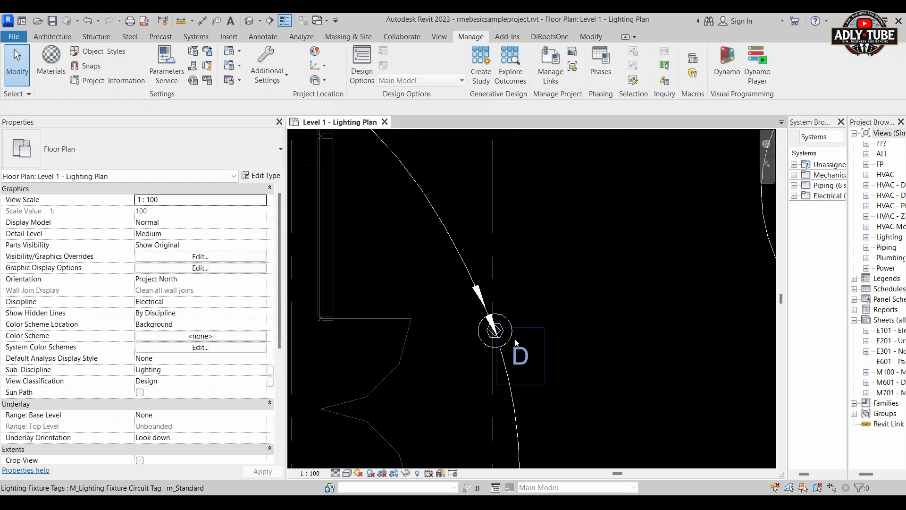
left_click(514, 324)
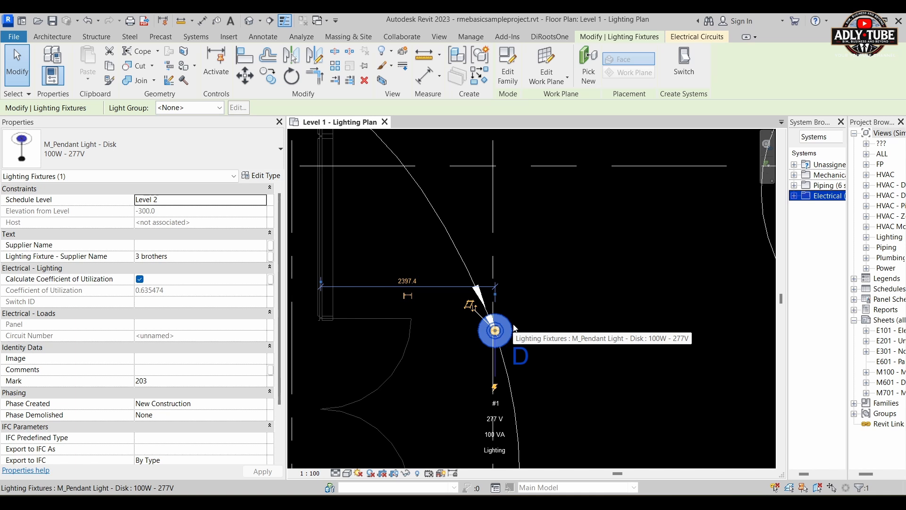
right_click(513, 327)
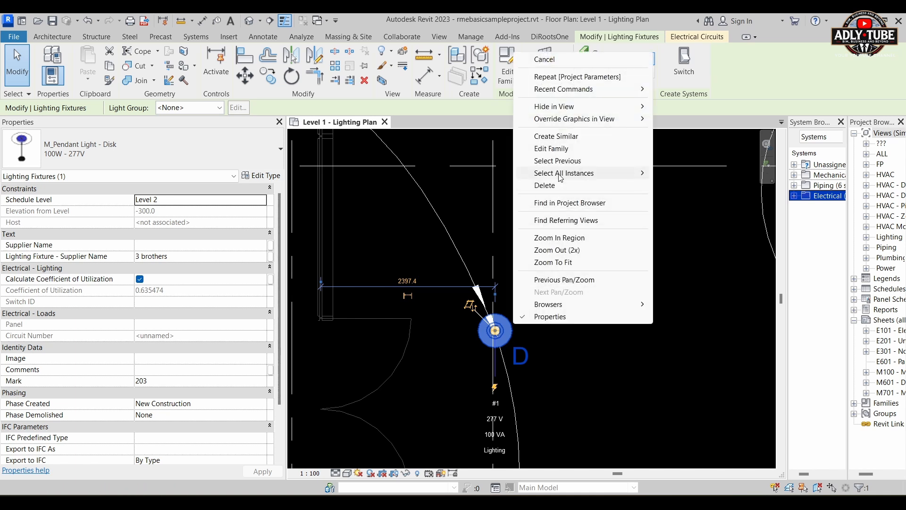
mouse_move(627, 175)
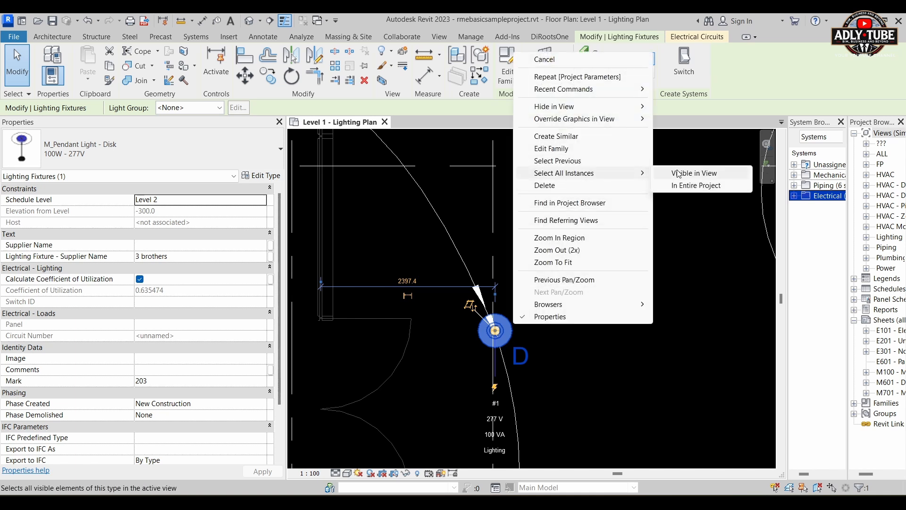
left_click(686, 185)
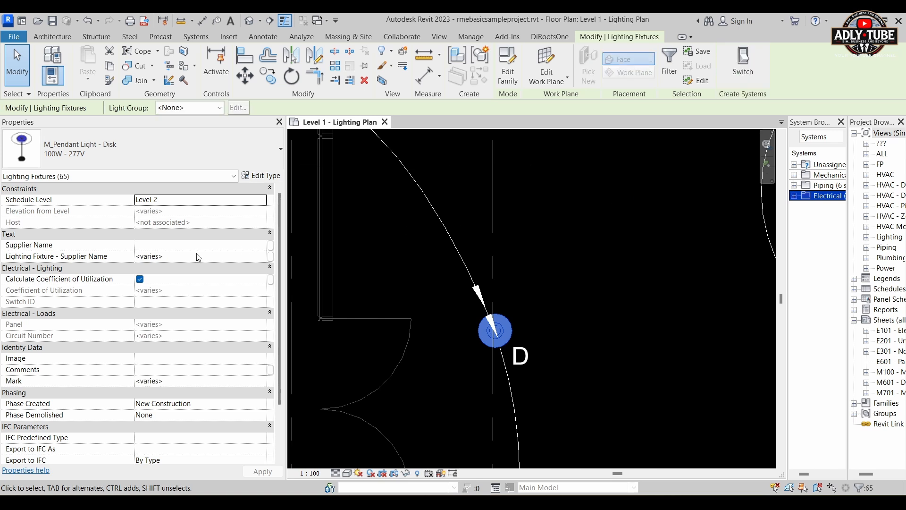
left_click(182, 255)
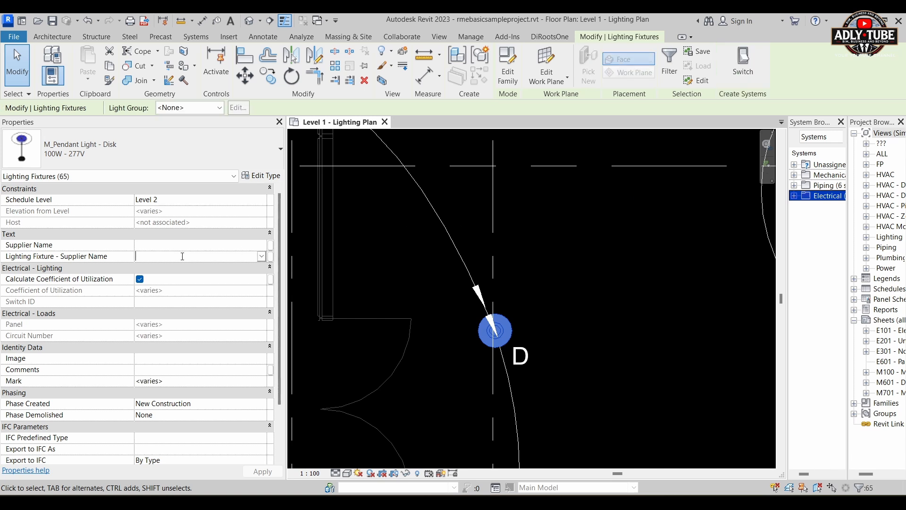
type("3")
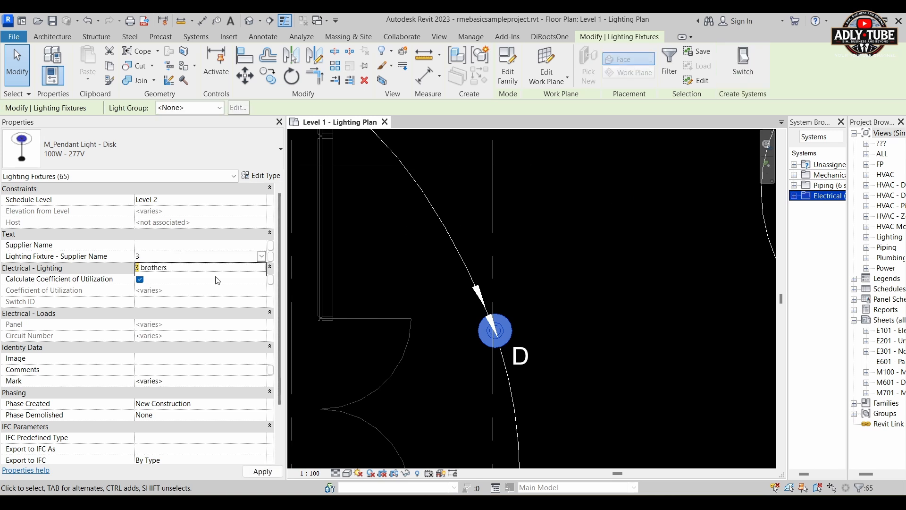
left_click(182, 270)
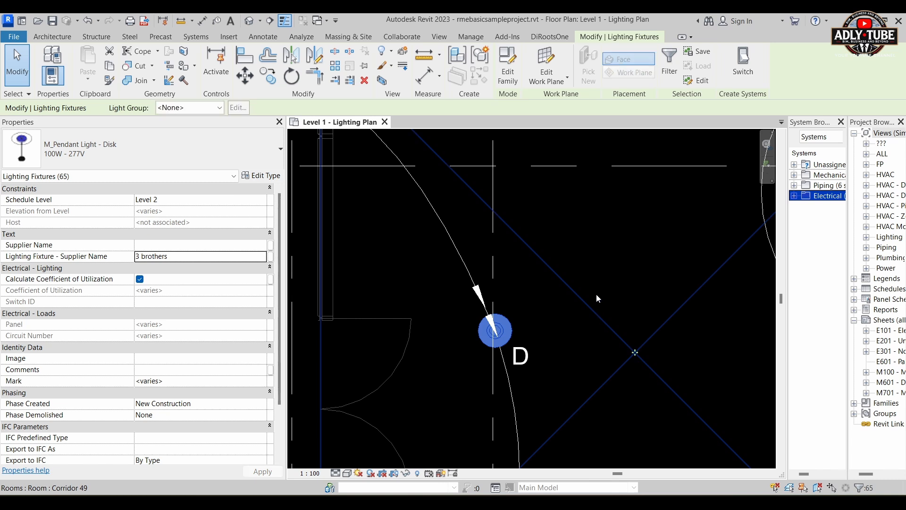
scroll(556, 264, "down", 8)
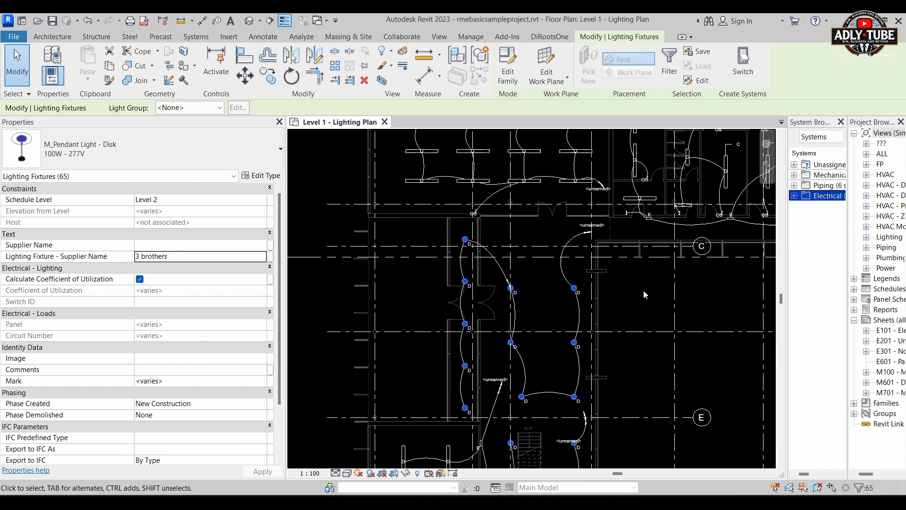
Check the supplier name on the upper disk pendant light of the neighbouring column across the corridor.
left_click(645, 294)
scroll(573, 287, "up", 4)
left_click(572, 286)
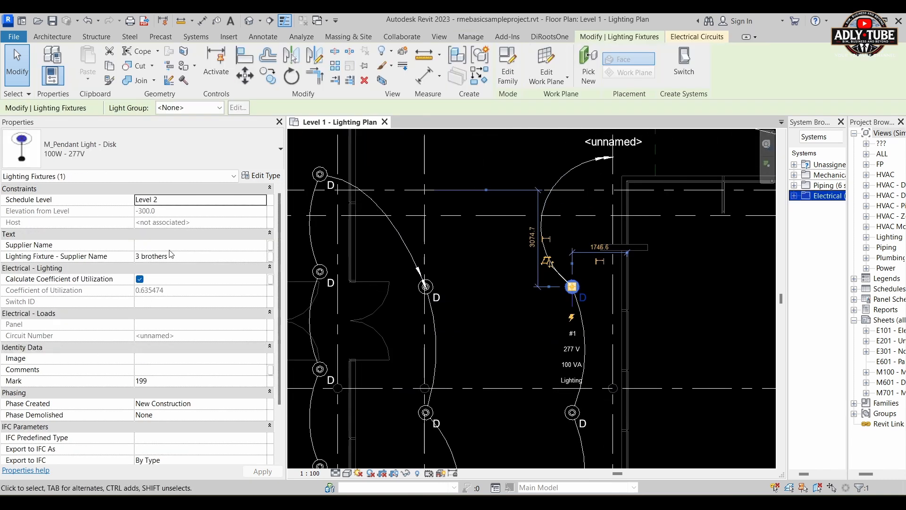
left_click(664, 291)
scroll(571, 282, "down", 4)
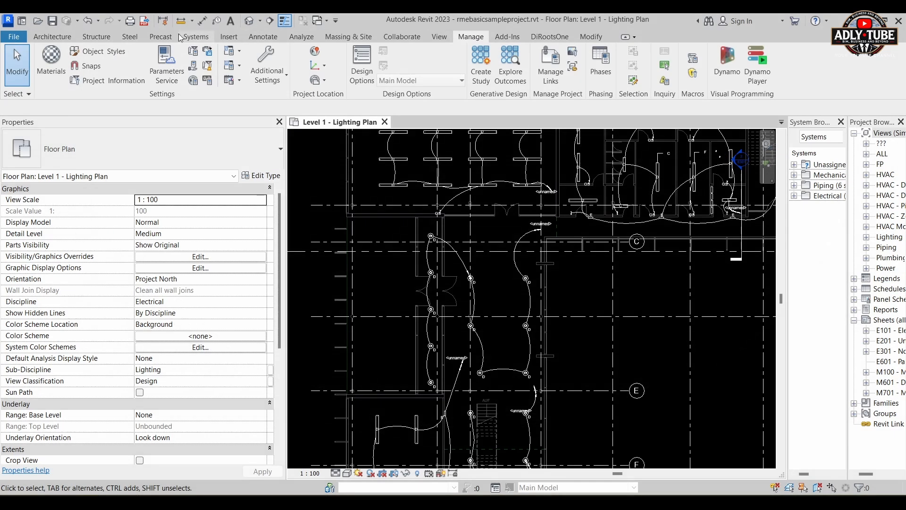
Start a new project parameter named "Warranty Period" and set its type to Text.
left_click(192, 55)
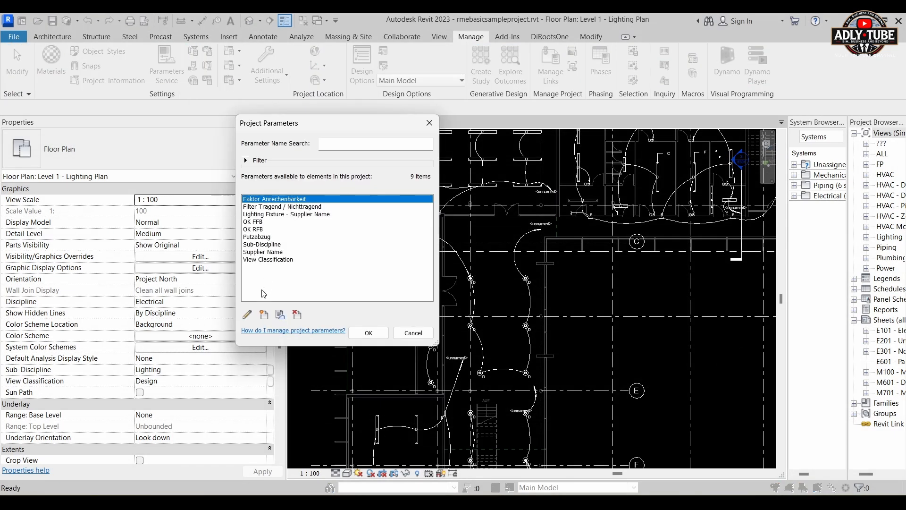
left_click(265, 314)
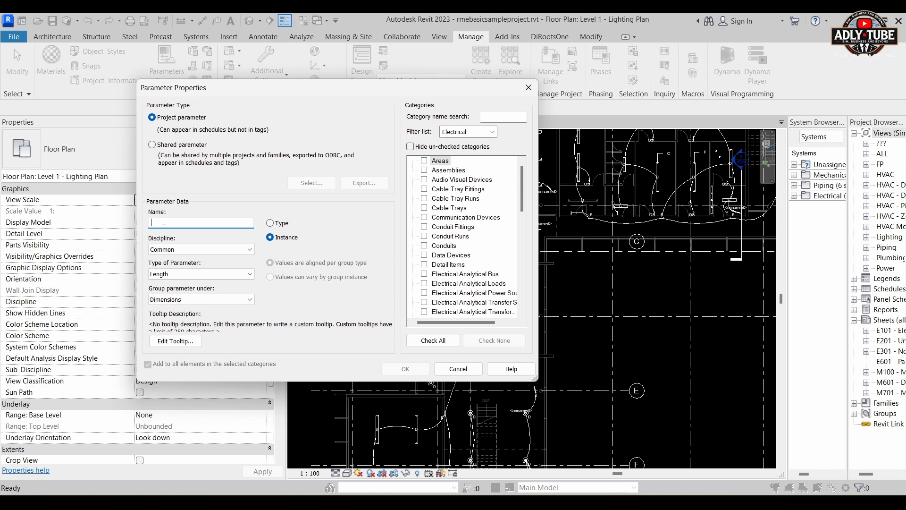
type("Warranty Period")
left_click(189, 274)
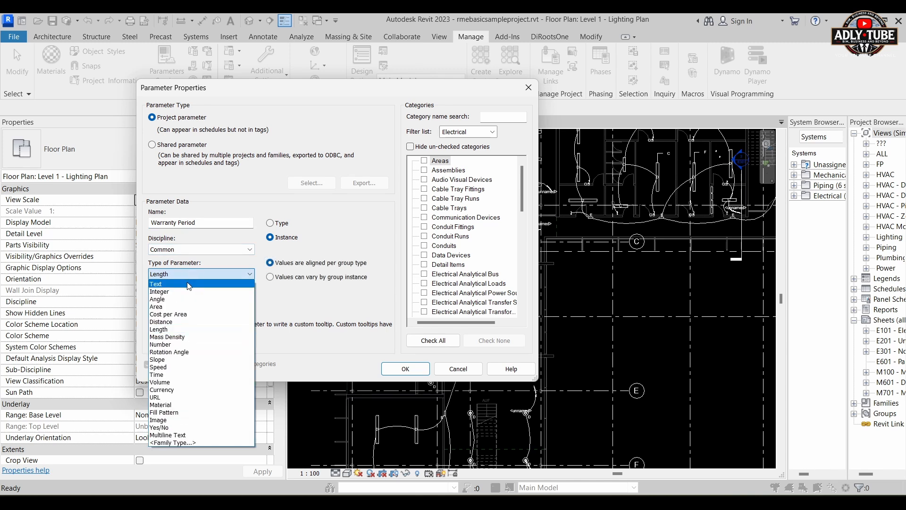
left_click(188, 283)
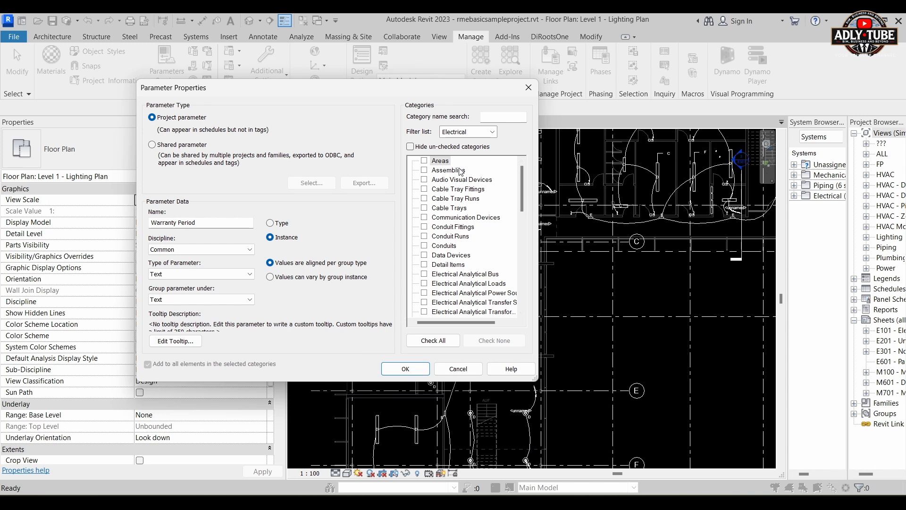
Assign the parameter to the Lighting Fixtures and Electrical Equipment categories and add it to the project parameters.
scroll(463, 198, "down", 7)
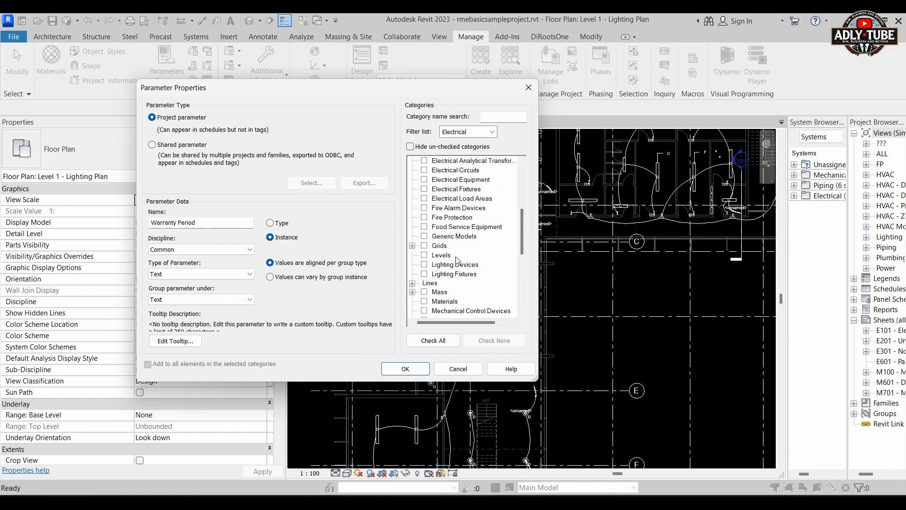
left_click(424, 265)
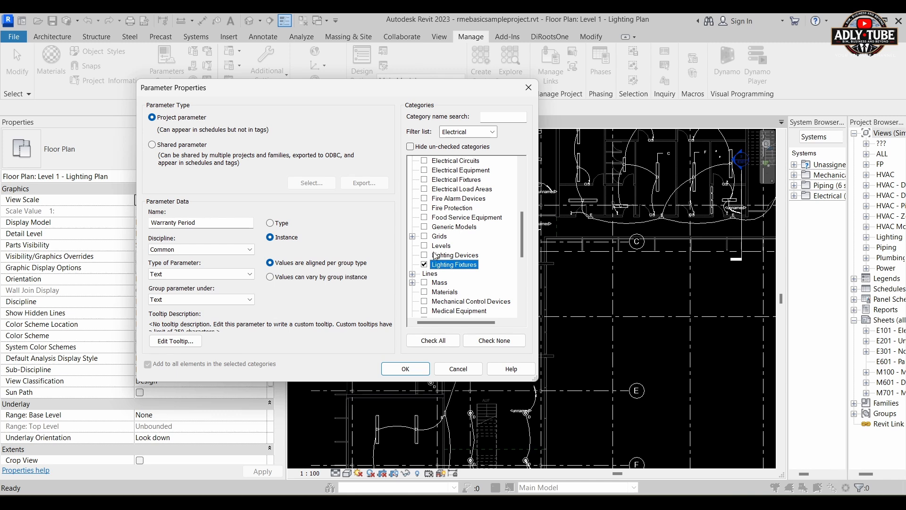
scroll(435, 255, "down", 1)
scroll(452, 278, "down", 2)
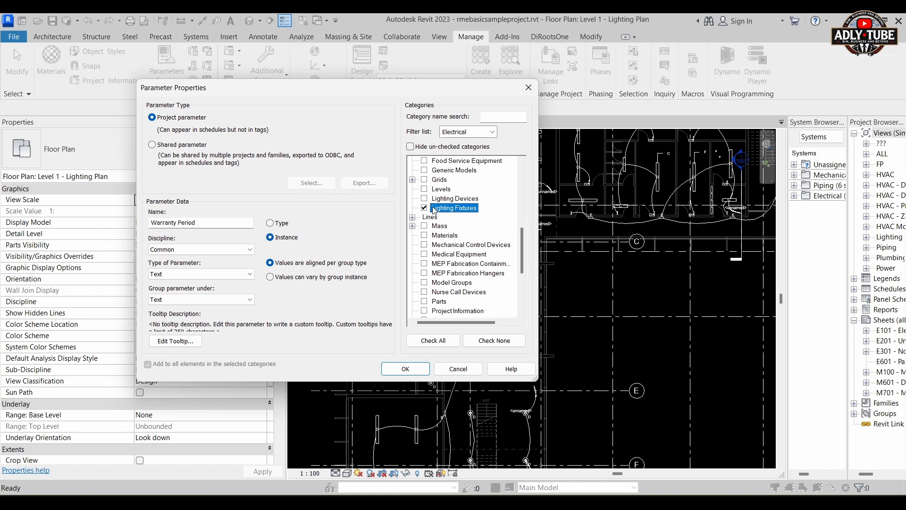
scroll(434, 210, "up", 4)
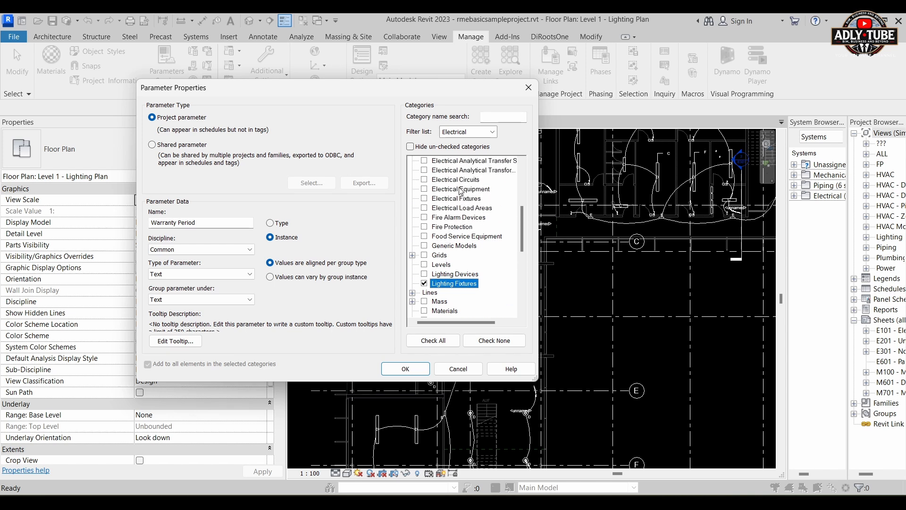
scroll(460, 191, "up", 1)
left_click(425, 207)
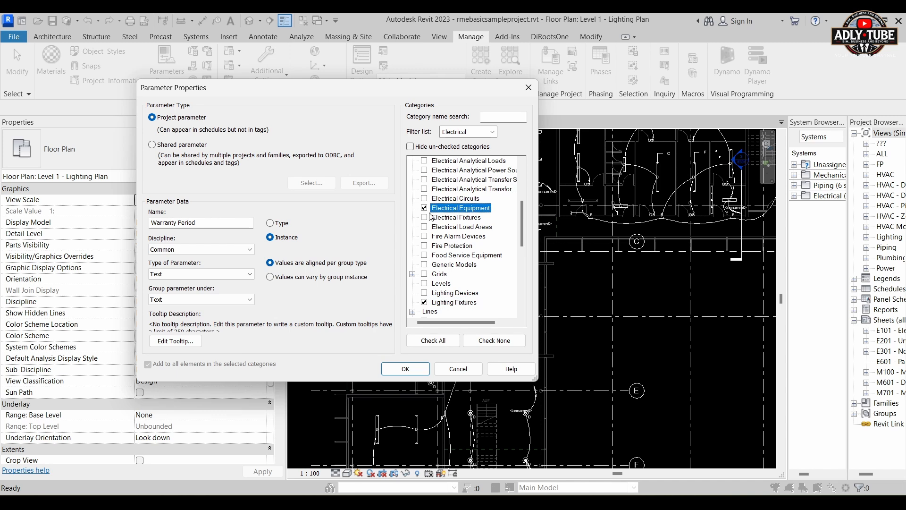
left_click(414, 370)
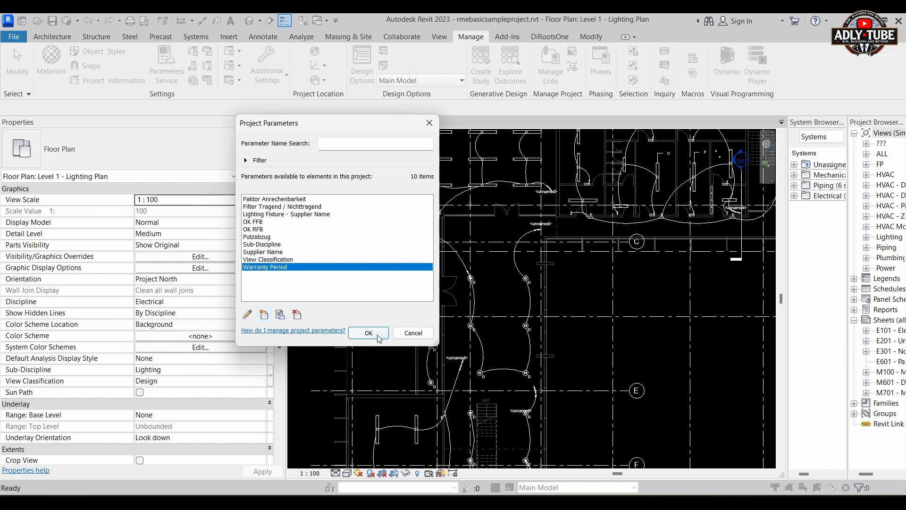
left_click(376, 334)
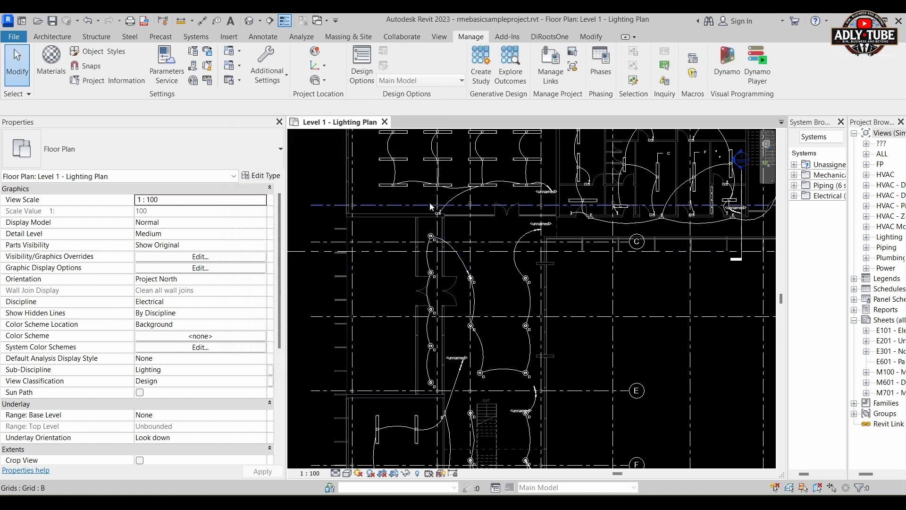
Set Warranty Period to "3 years" for the leftmost linear pendant light in the room's lowest row.
scroll(394, 177, "up", 1)
scroll(394, 177, "up", 3)
left_click(419, 203)
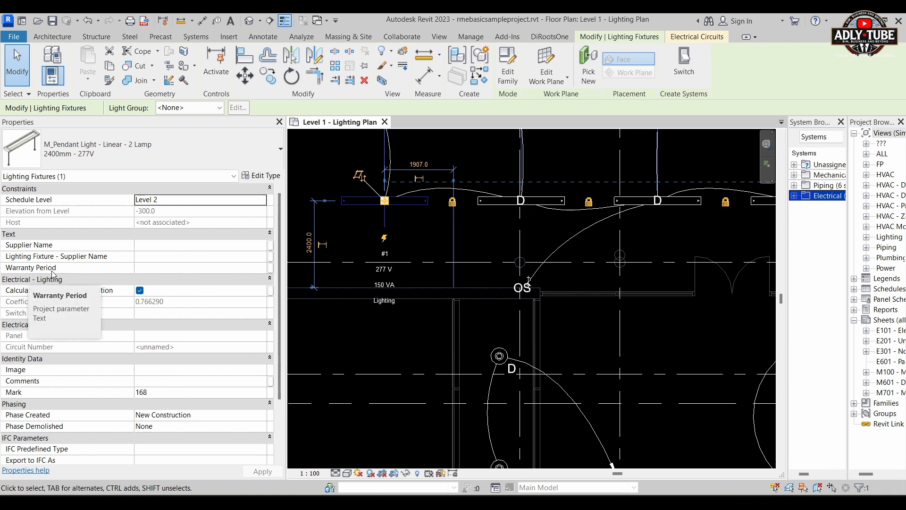
left_click(159, 271)
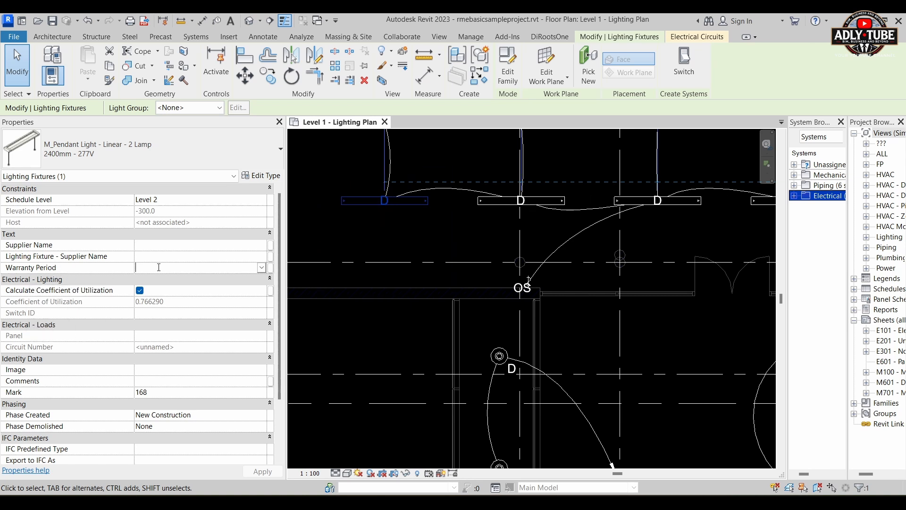
type("3 y")
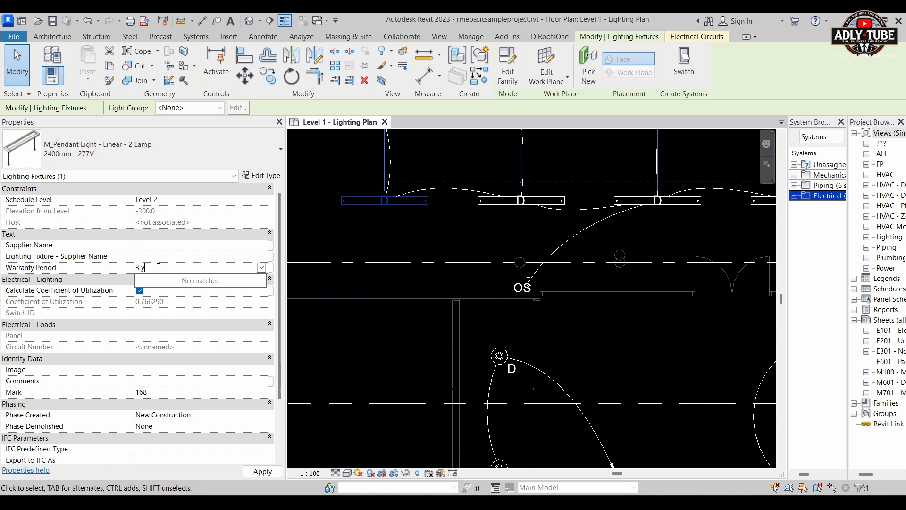
type("ears")
scroll(460, 224, "down", 3)
scroll(460, 225, "down", 2)
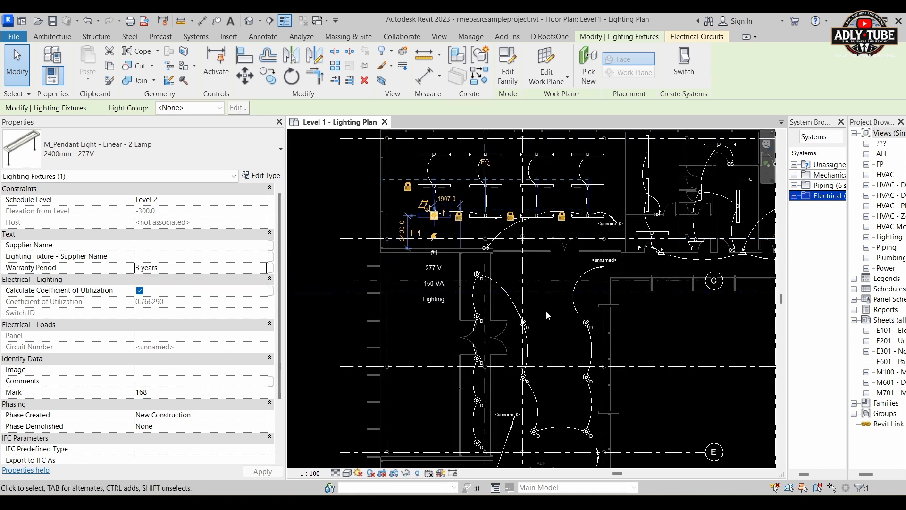
left_click(550, 325)
key("Escape")
Examine the Warranty Period parameter on the disk pendant light at the start of the corridor's right-hand wire run.
scroll(591, 325, "up", 3)
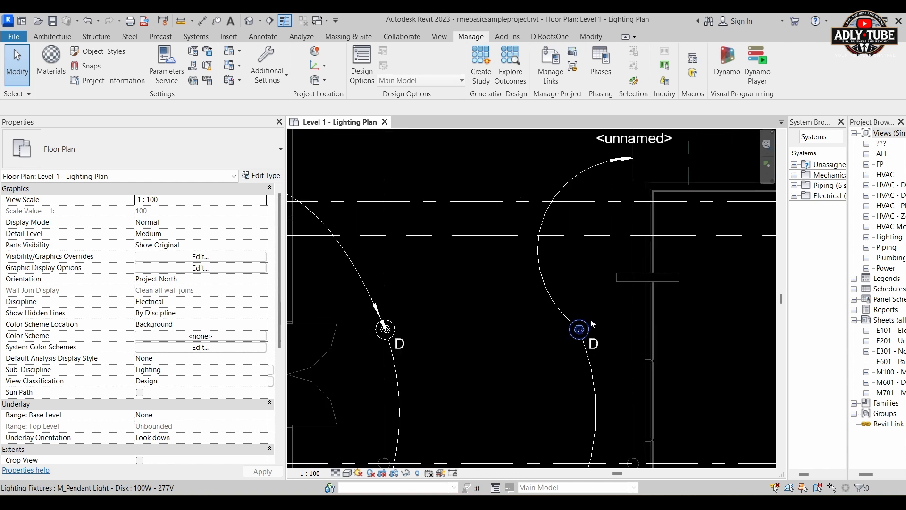
left_click(580, 329)
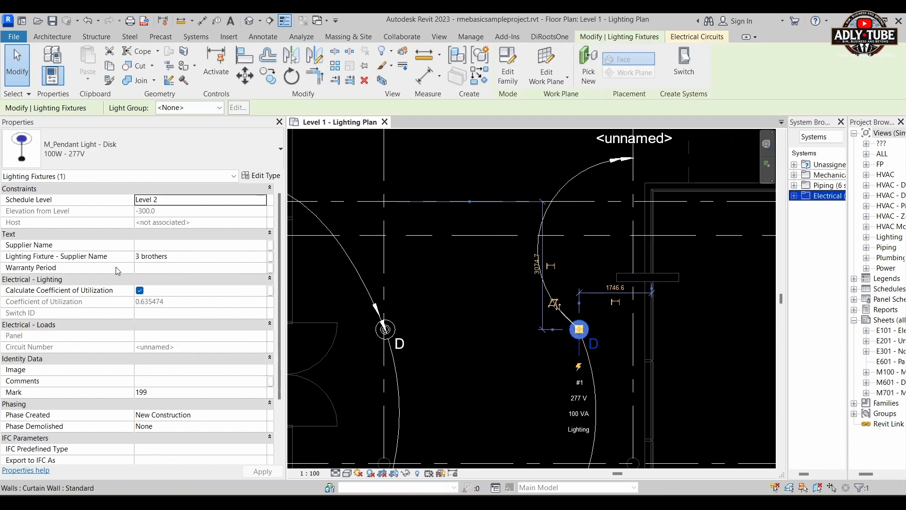
left_click(445, 330)
scroll(425, 302, "down", 3)
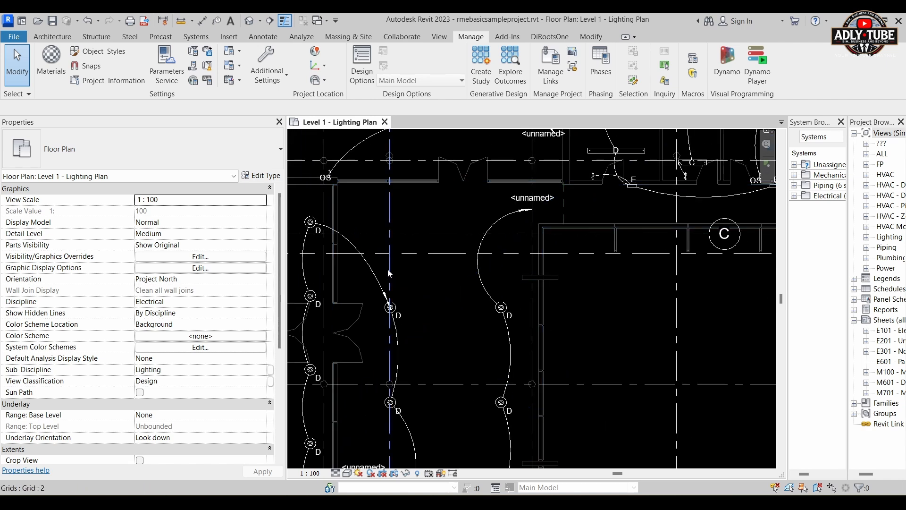
scroll(486, 312, "up", 2)
left_click(502, 307)
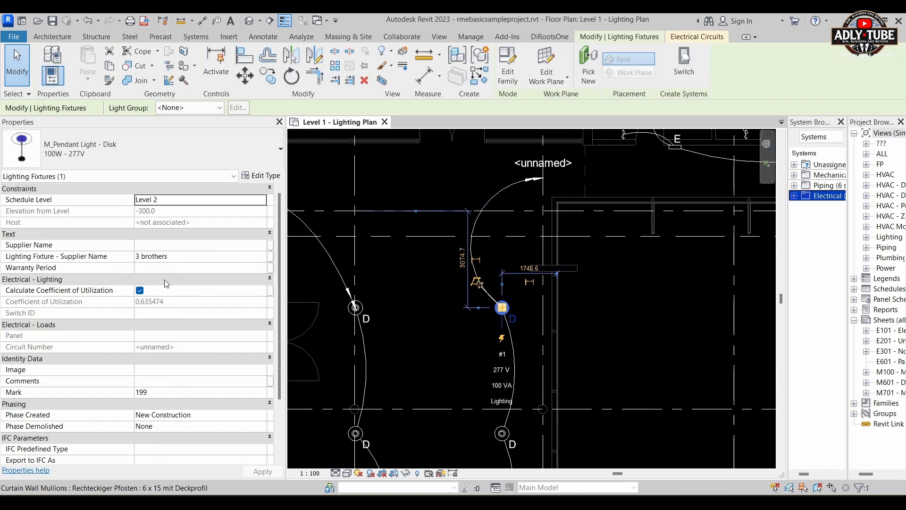
key("ctrl")
key("ctrl")
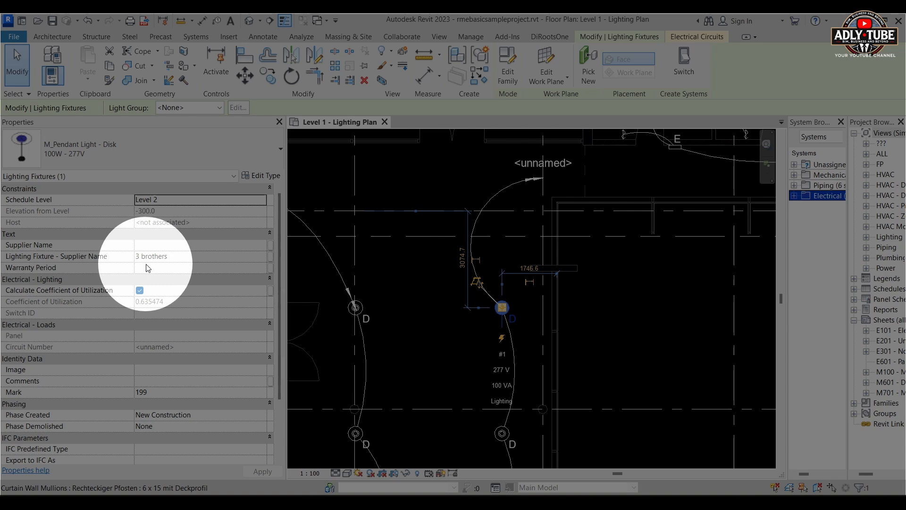
key("Escape")
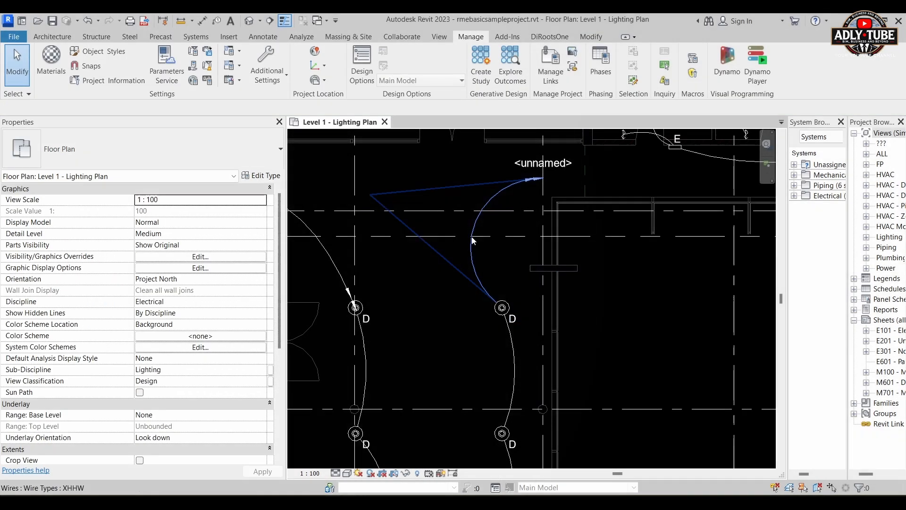
Examine the Warranty Period parameter on the rightmost panelboard along the wall above the E101 elevation marker.
scroll(545, 229, "down", 5)
scroll(546, 228, "down", 2)
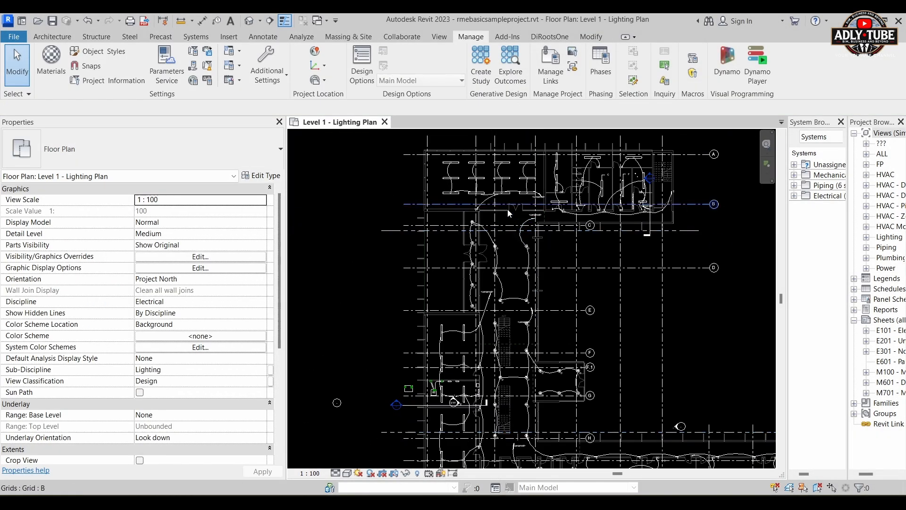
scroll(451, 359, "up", 6)
scroll(451, 359, "up", 4)
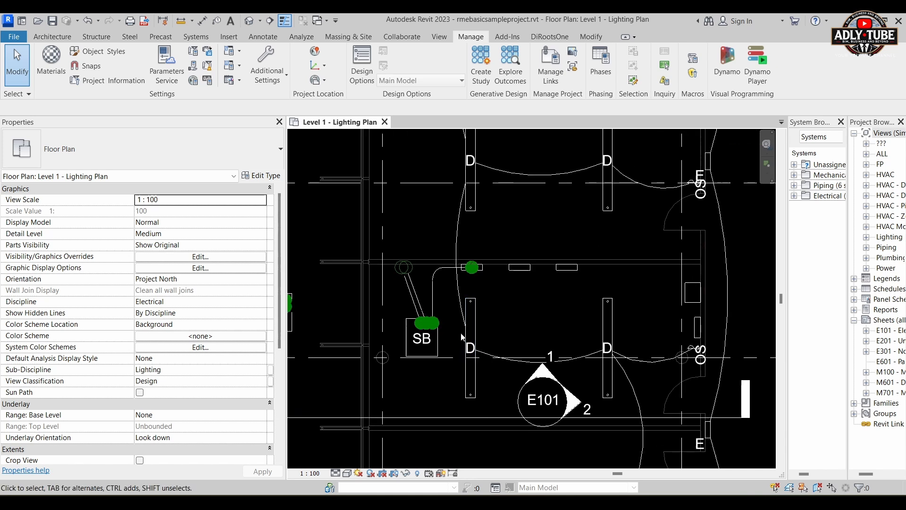
scroll(575, 274, "up", 3)
left_click(575, 276)
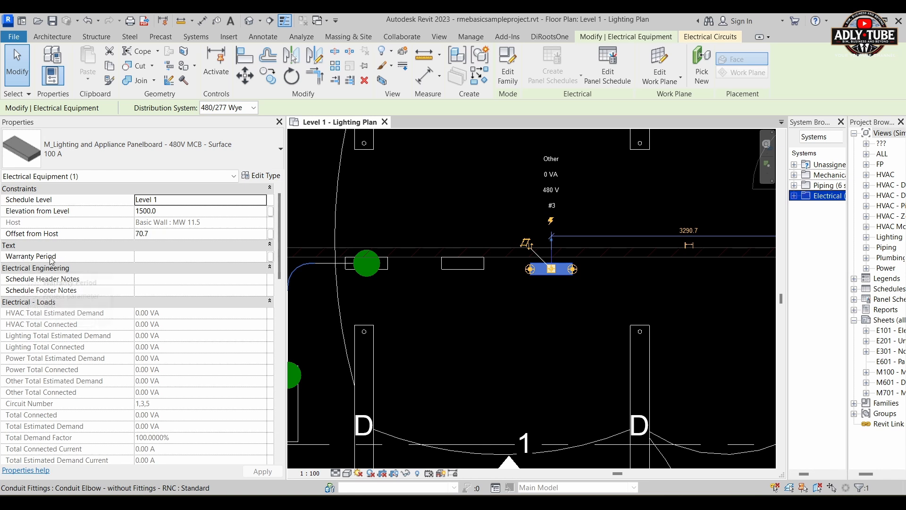
Select all instances of the 480V MCB 100 A panelboard in the entire project and try entering a Warranty Period of 3.
left_click(156, 259)
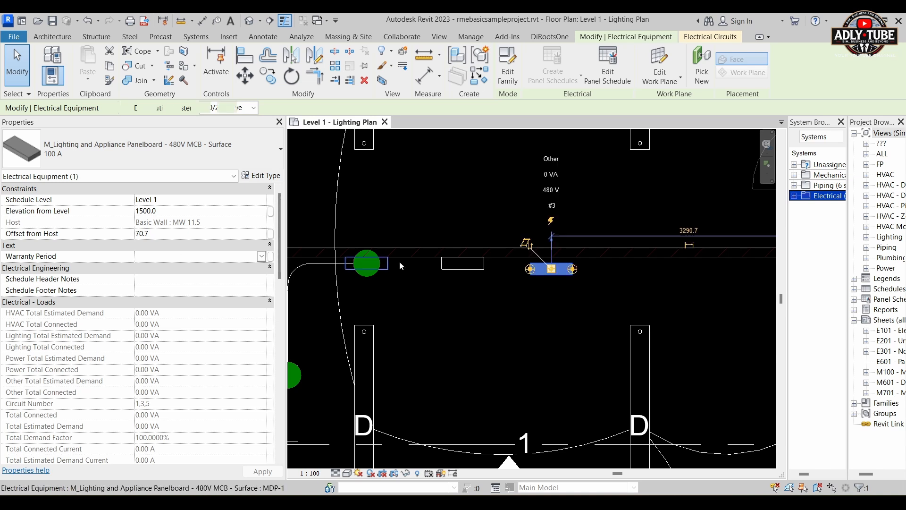
right_click(529, 273)
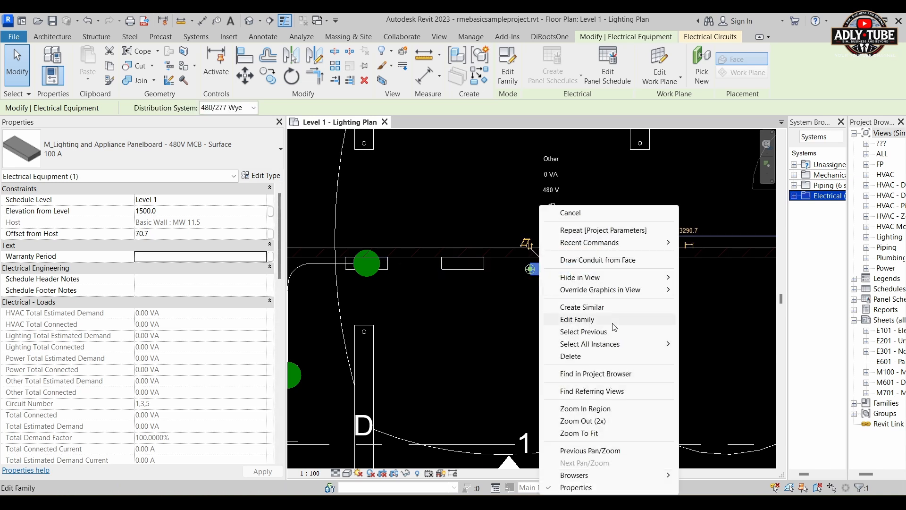
mouse_move(617, 350)
left_click(718, 357)
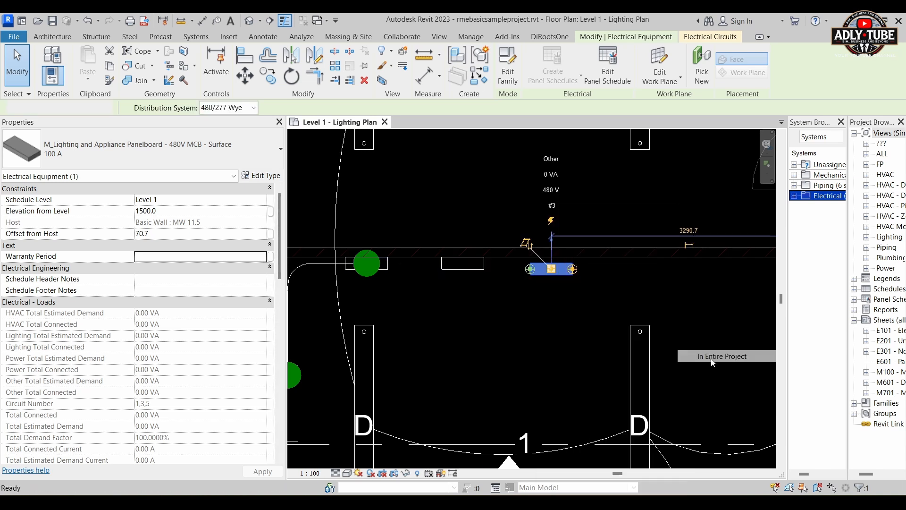
scroll(521, 277, "down", 4)
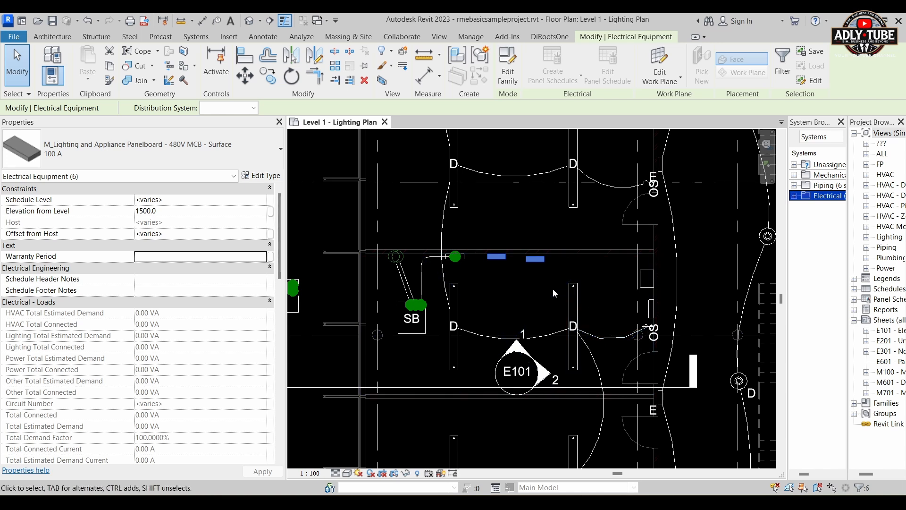
left_click(188, 257)
type("3")
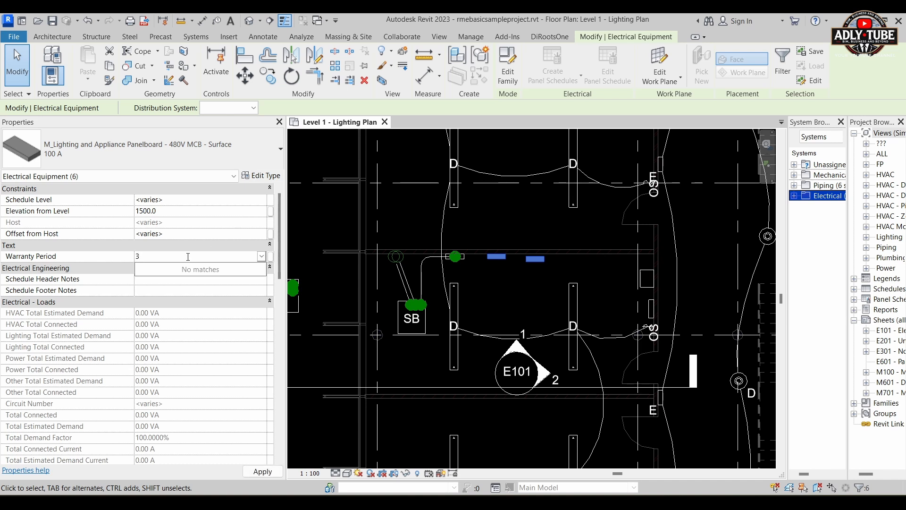
key("BackSpace")
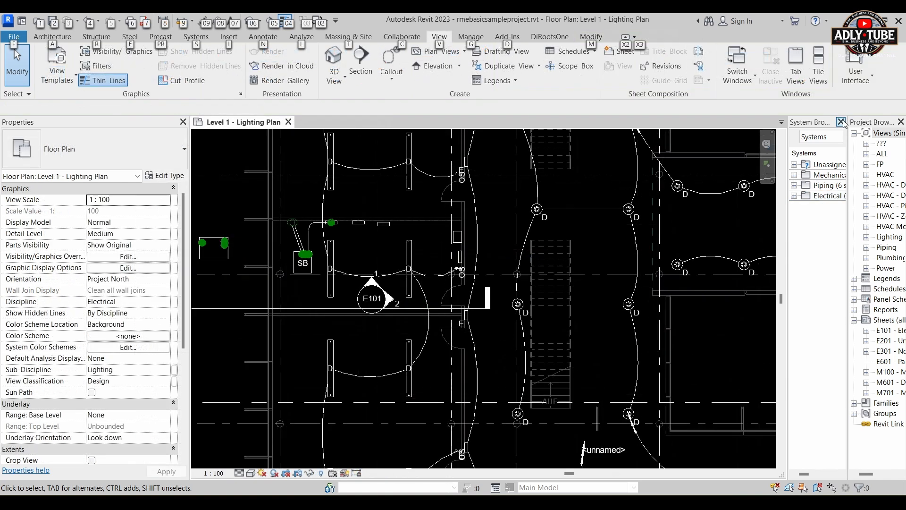
left_click(840, 122)
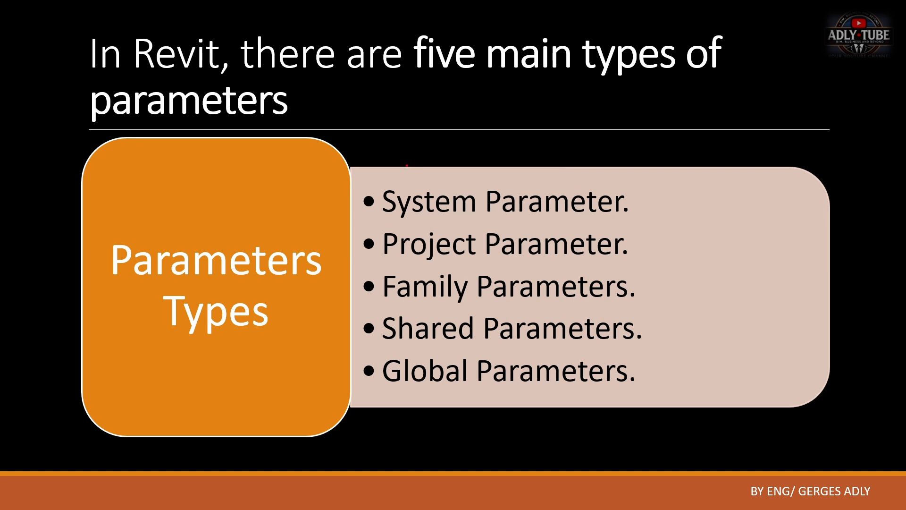
left_click_drag(360, 177, 638, 215)
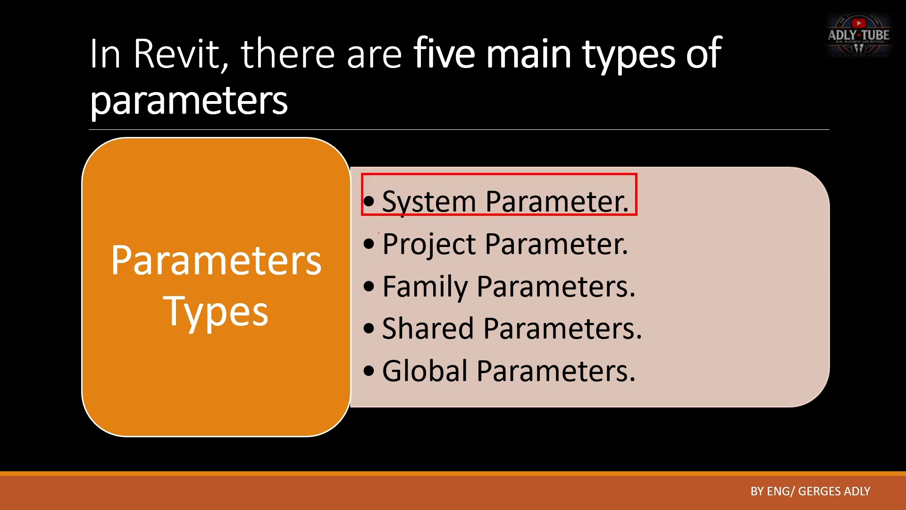
left_click_drag(362, 222, 634, 264)
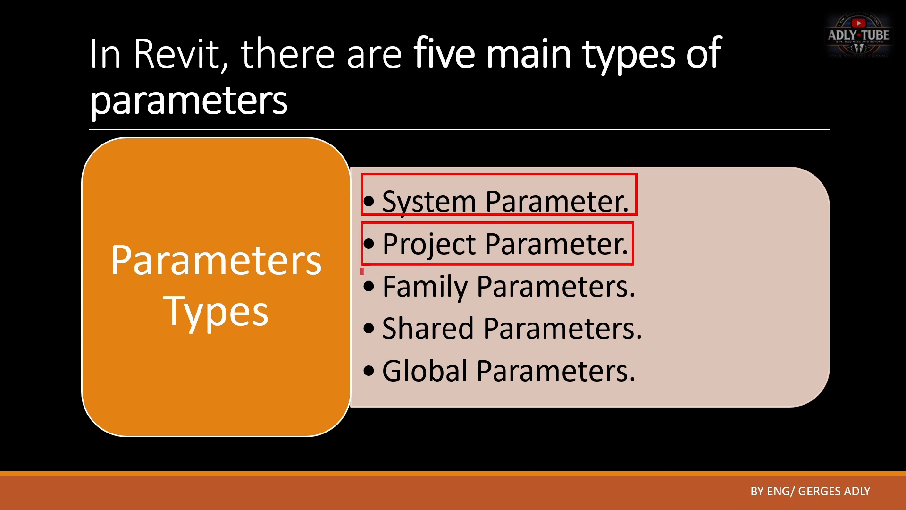
left_click_drag(361, 271, 639, 309)
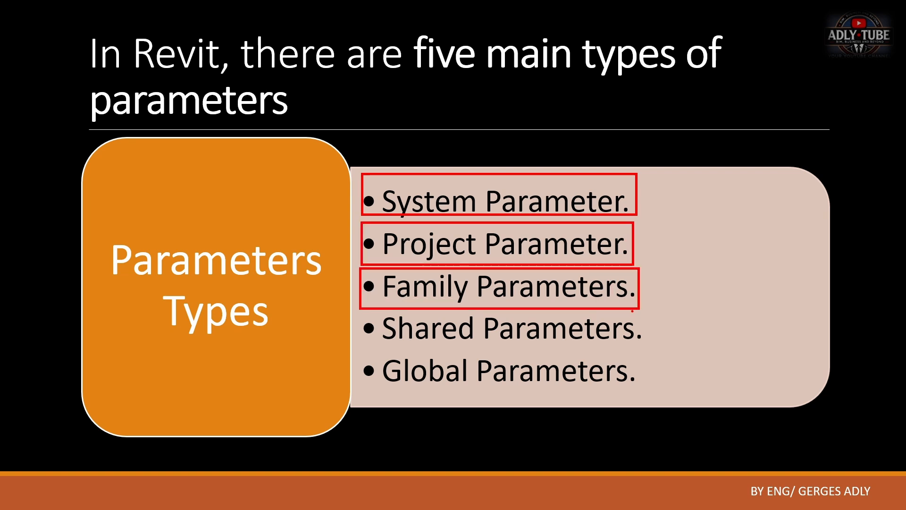
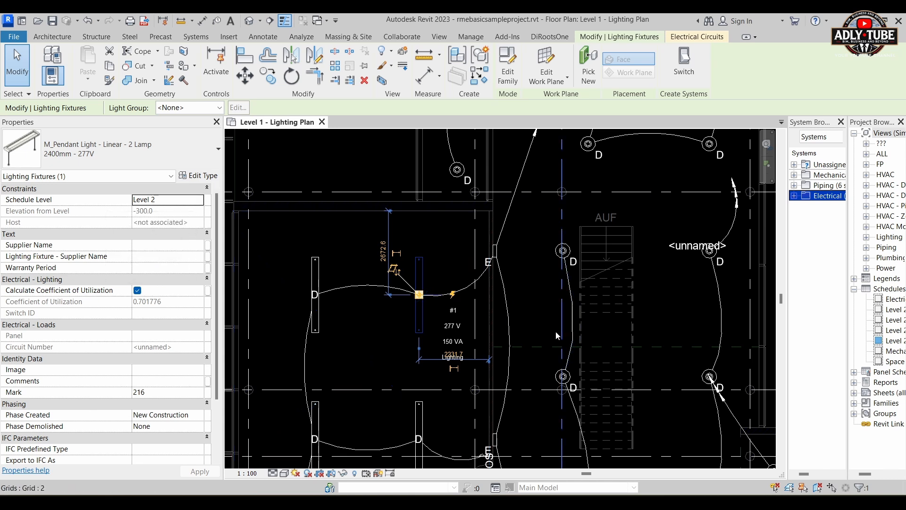
Check the type properties of the selected 2400mm - 277V linear pendant light and open its family for editing.
left_click(206, 176)
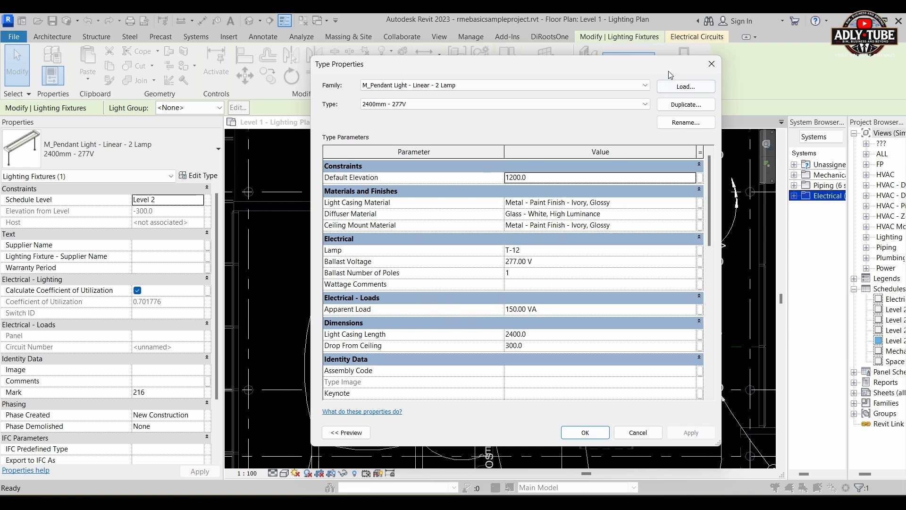
left_click(711, 64)
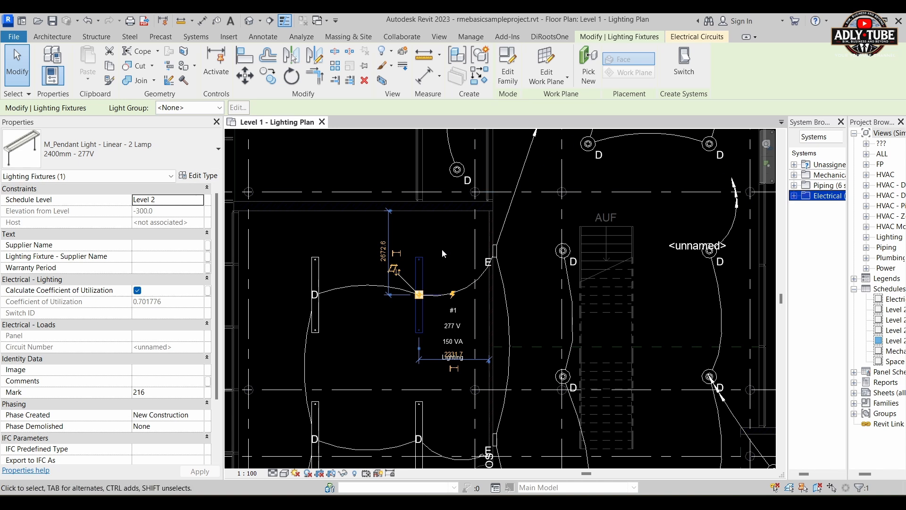
left_click(511, 75)
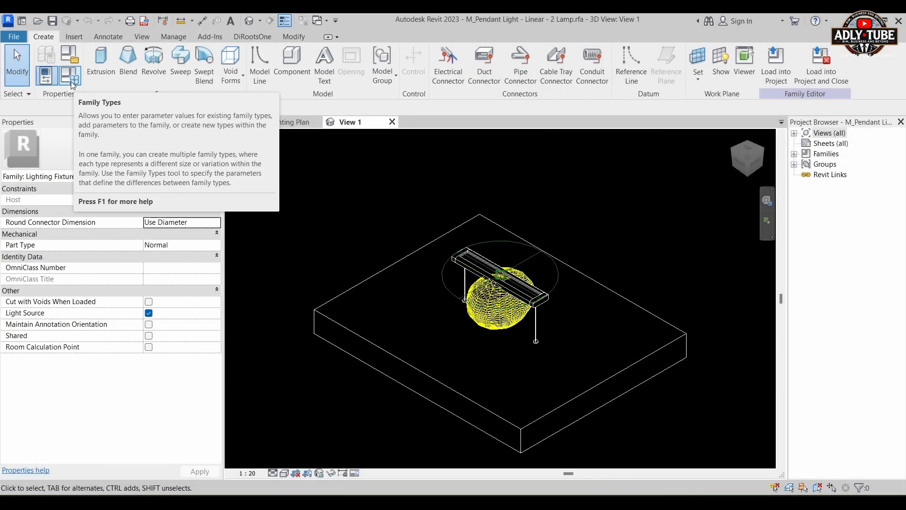
Add an instance family parameter named "Height- Instance" of type Text to the pendant light family.
left_click(71, 81)
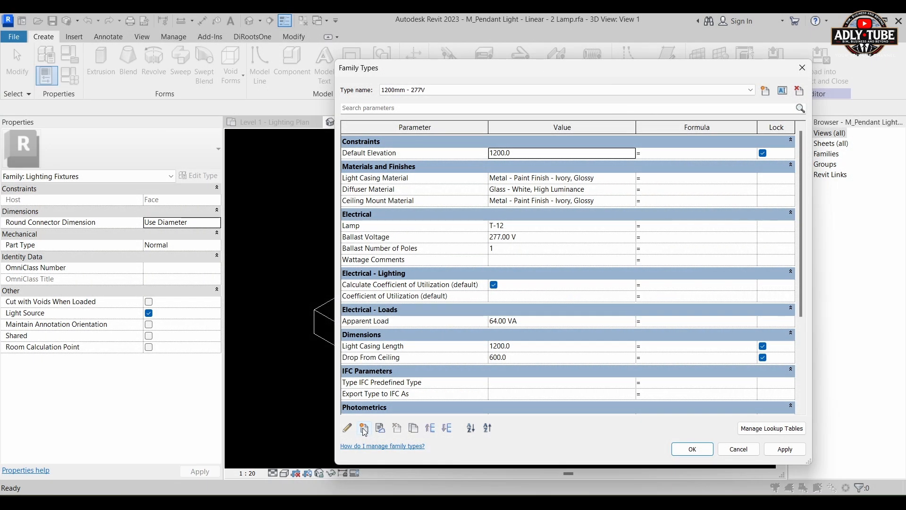
left_click(364, 429)
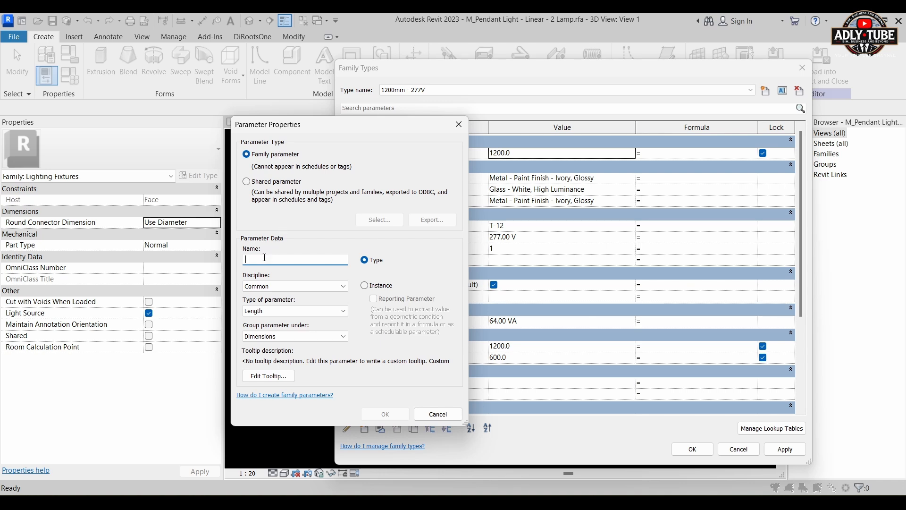
type("Height")
left_click(271, 312)
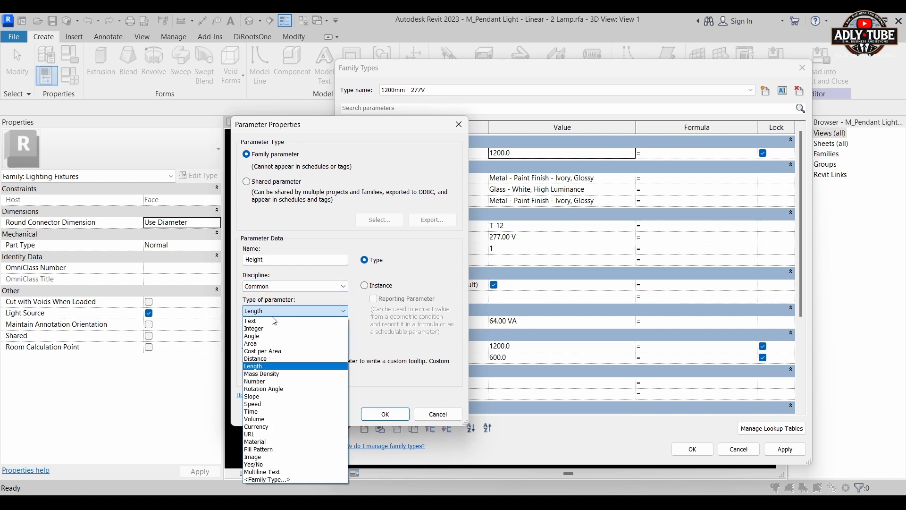
left_click(251, 321)
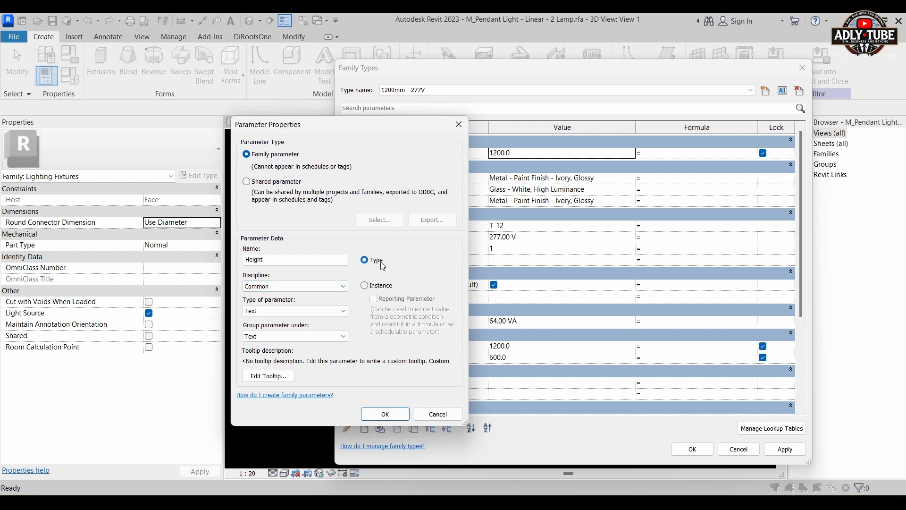
left_click(366, 286)
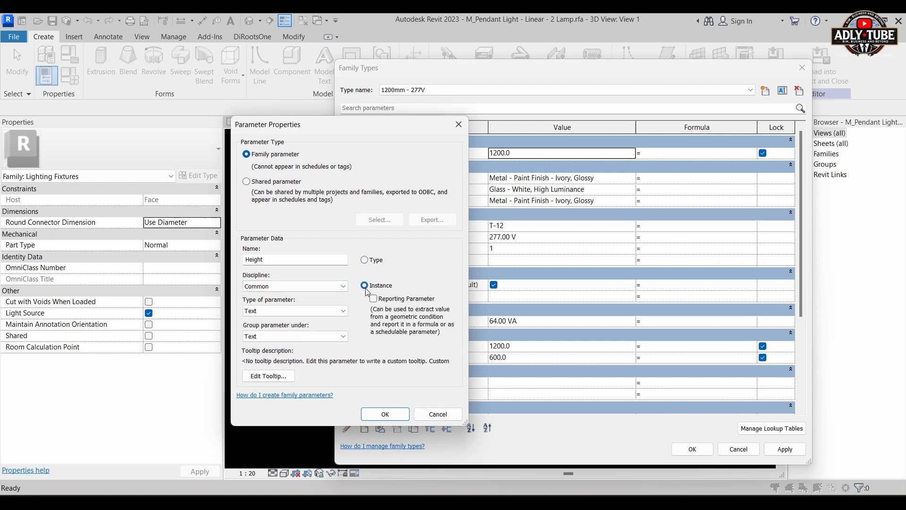
left_click(285, 259)
type("- Instance")
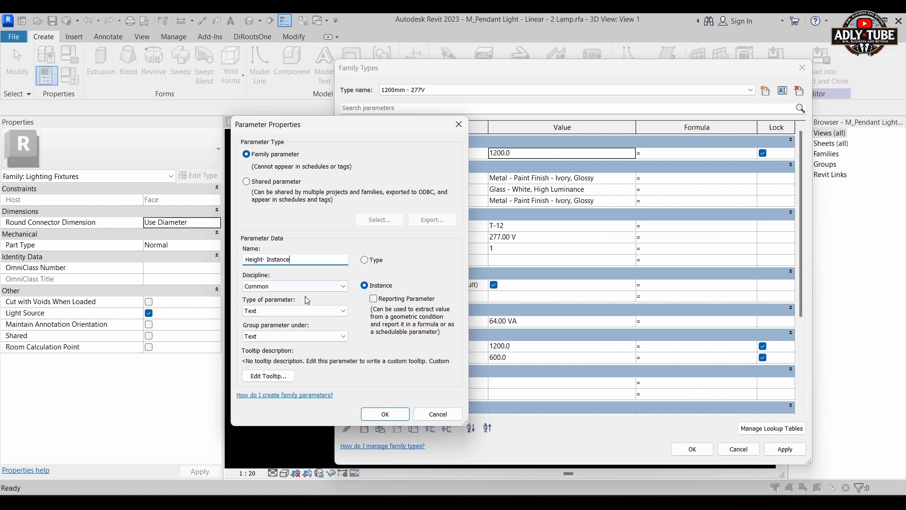
left_click(380, 416)
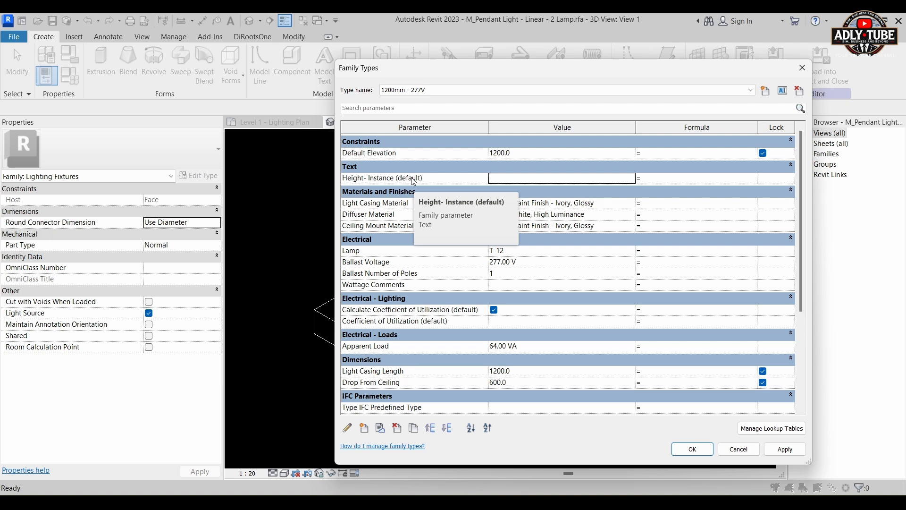
Set Height- Instance to 1200 and load the family into the project, overwriting the existing version without its parameter values.
left_click(505, 180)
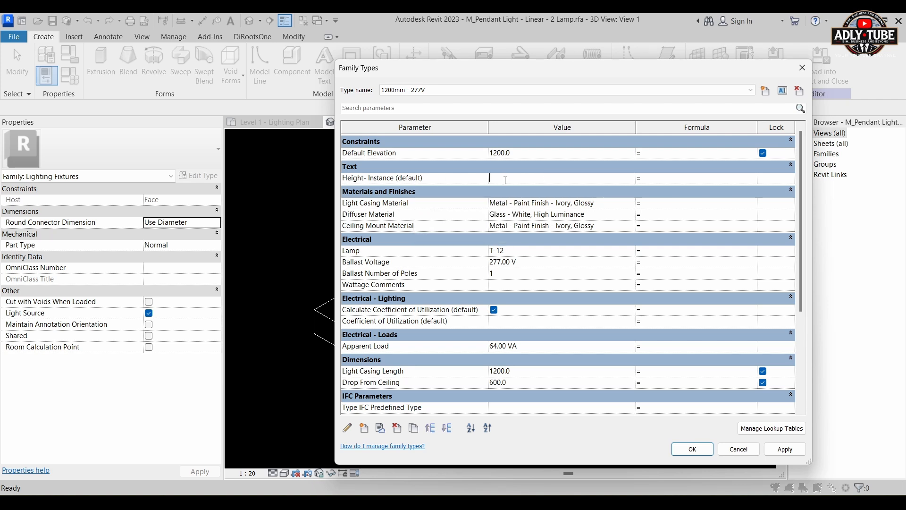
type("1200")
left_click(694, 449)
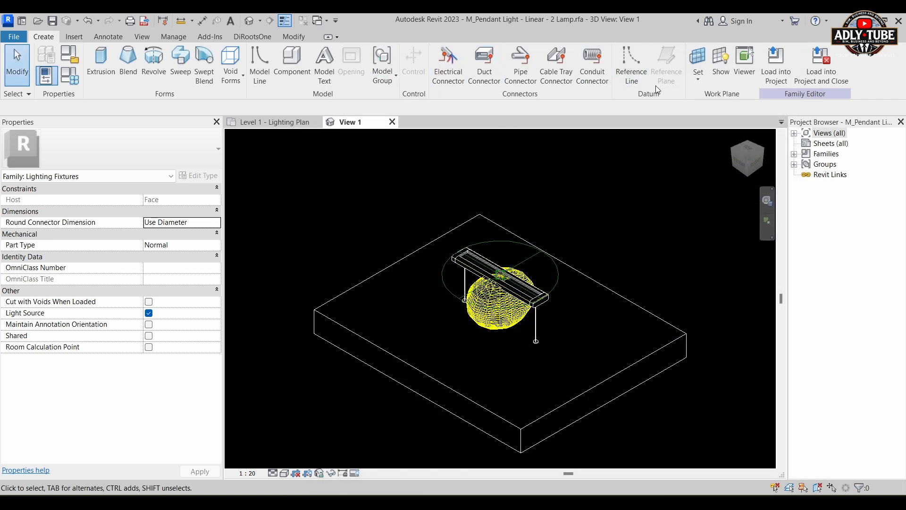
left_click(775, 78)
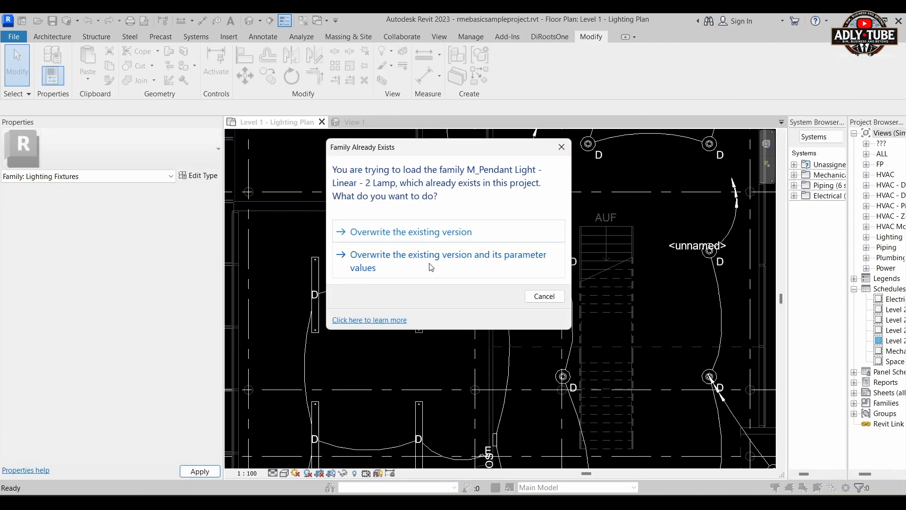
left_click(435, 234)
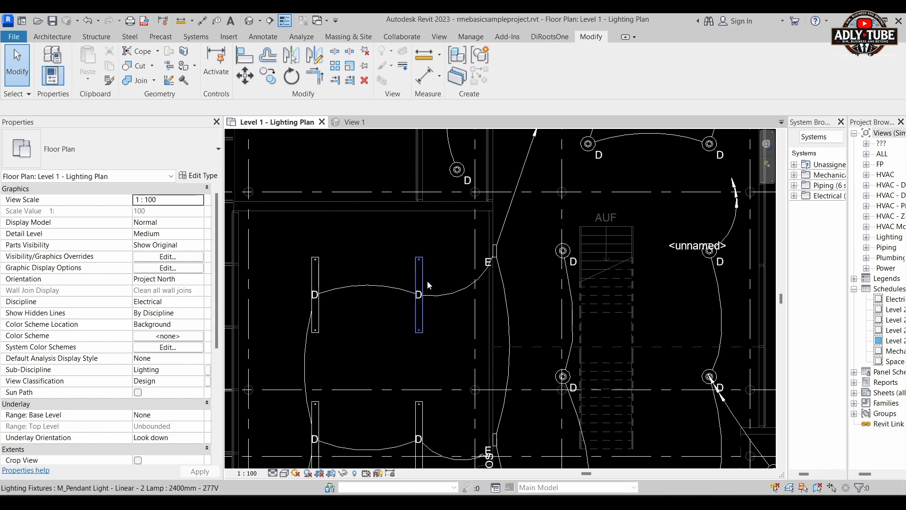
Examine the Height- Instance parameter on the right linear pendant light in the room's upper row and return to the family's 3D view.
left_click(423, 275)
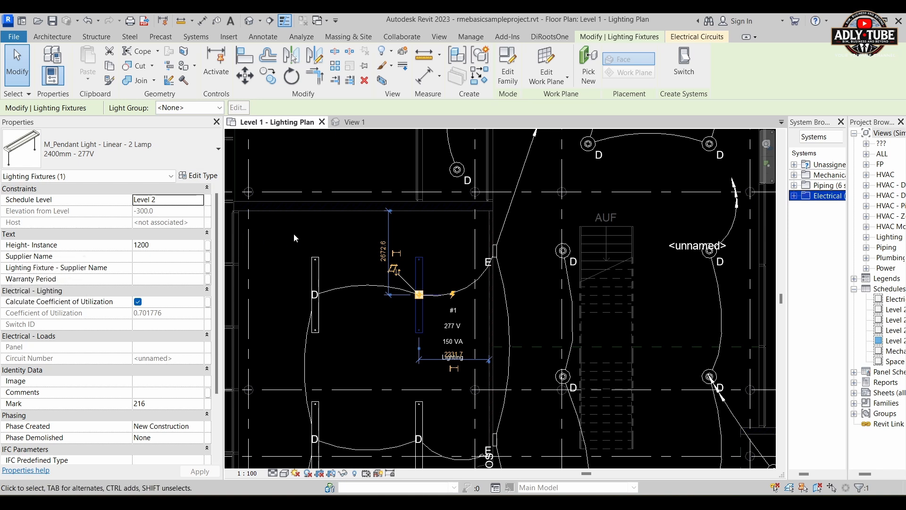
left_click(342, 220)
left_click(370, 124)
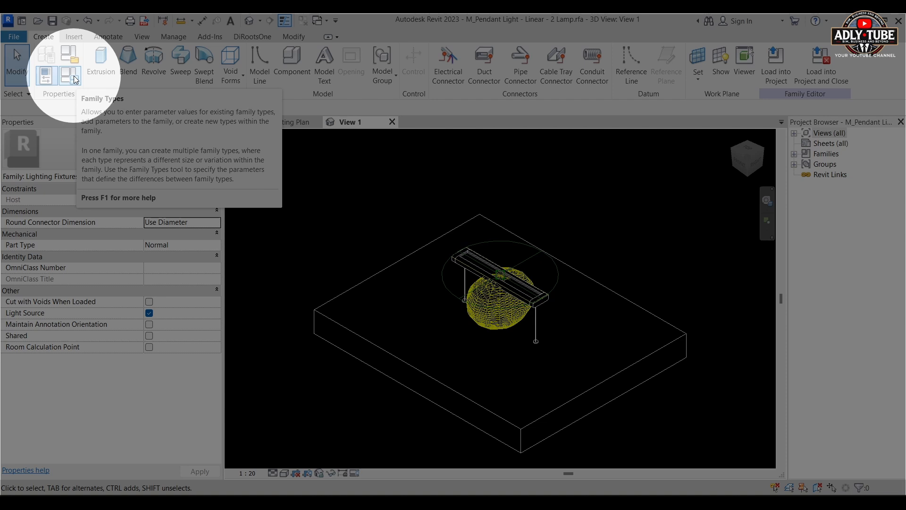
Add a type-based family parameter named "Hight- Type" of type Text to the pendant light family.
left_click(71, 77)
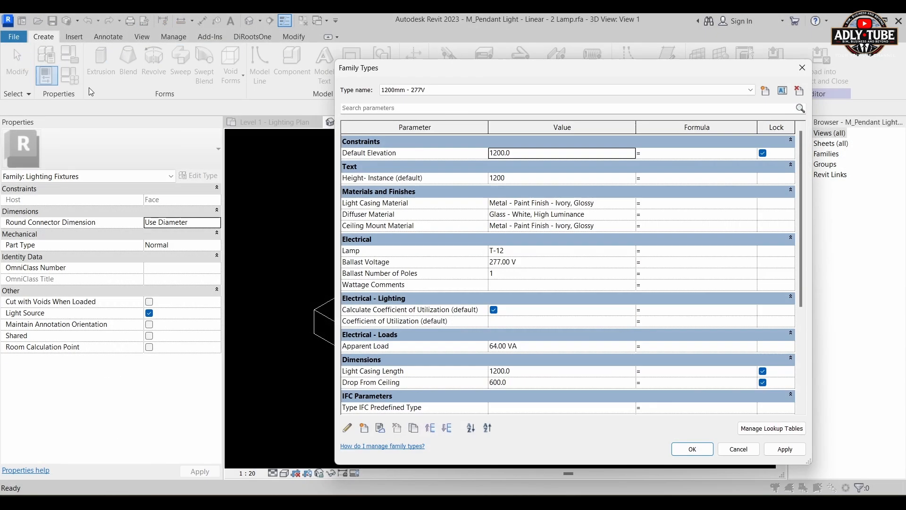
left_click(364, 429)
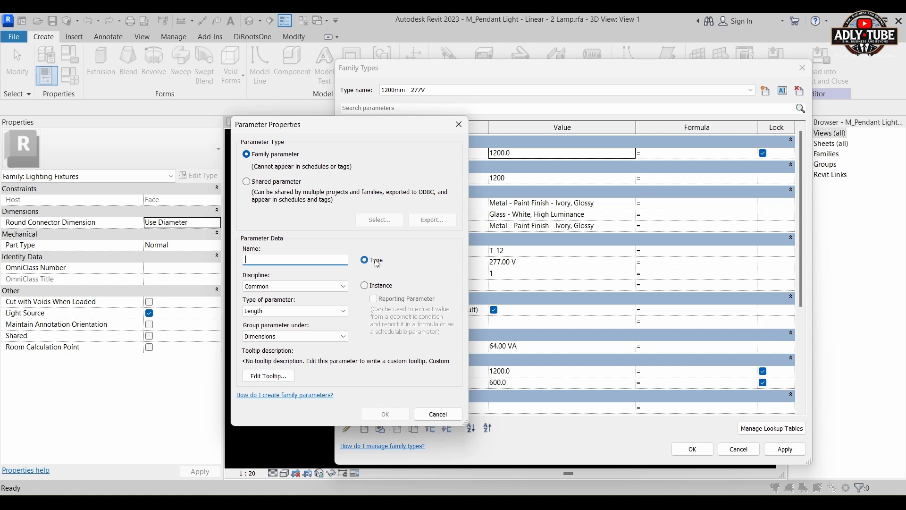
left_click(376, 286)
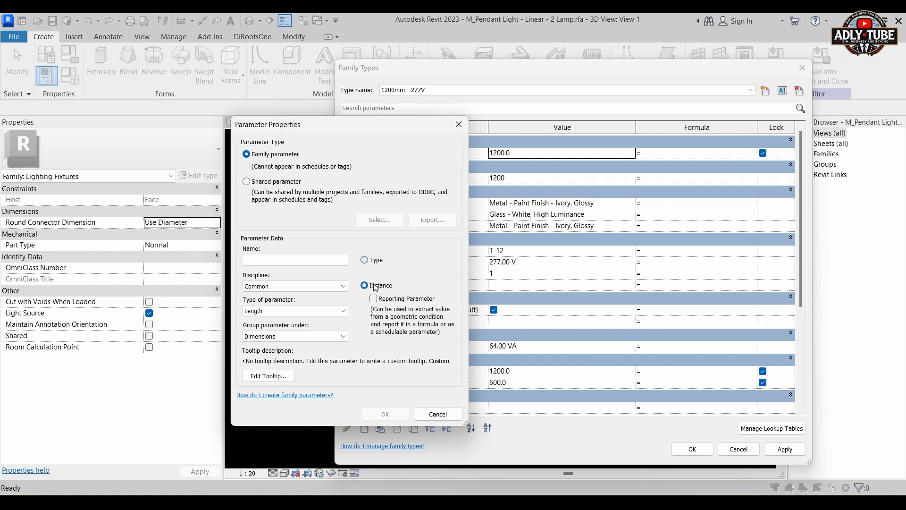
left_click(373, 263)
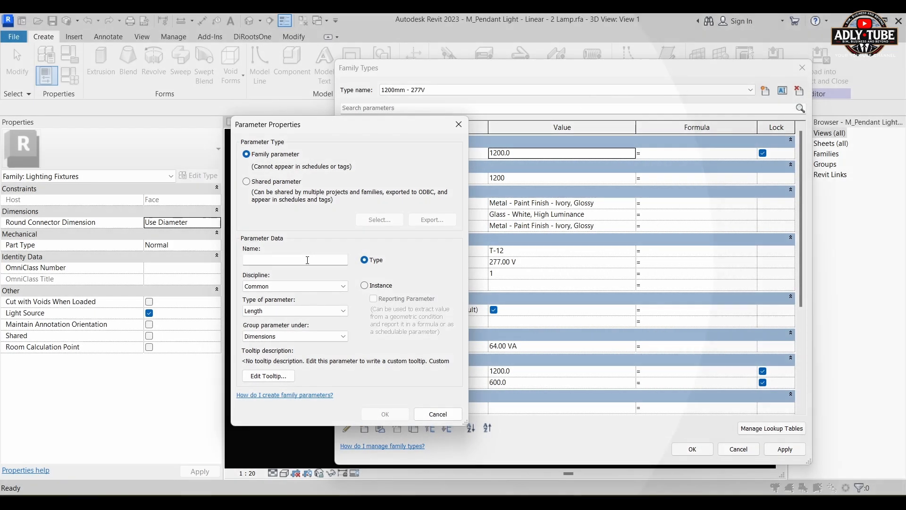
left_click(308, 260)
type("Hi")
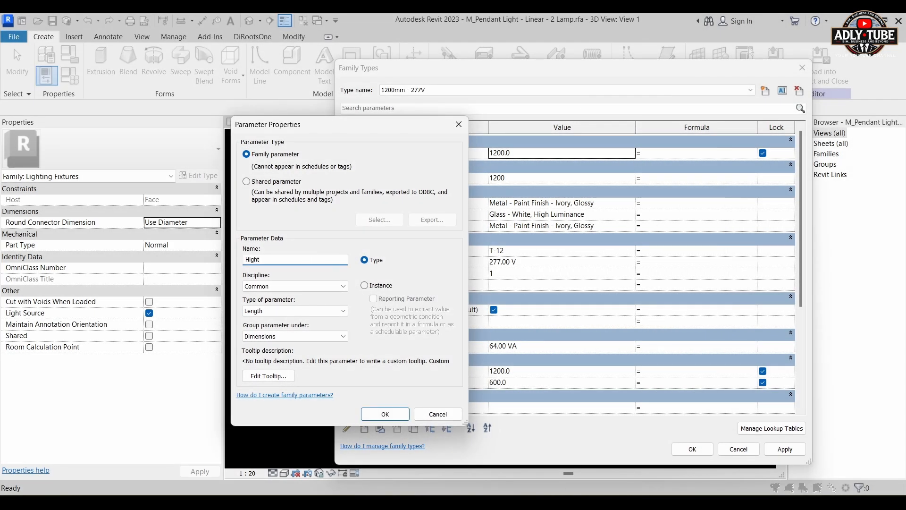
type("ght- Type")
left_click(303, 311)
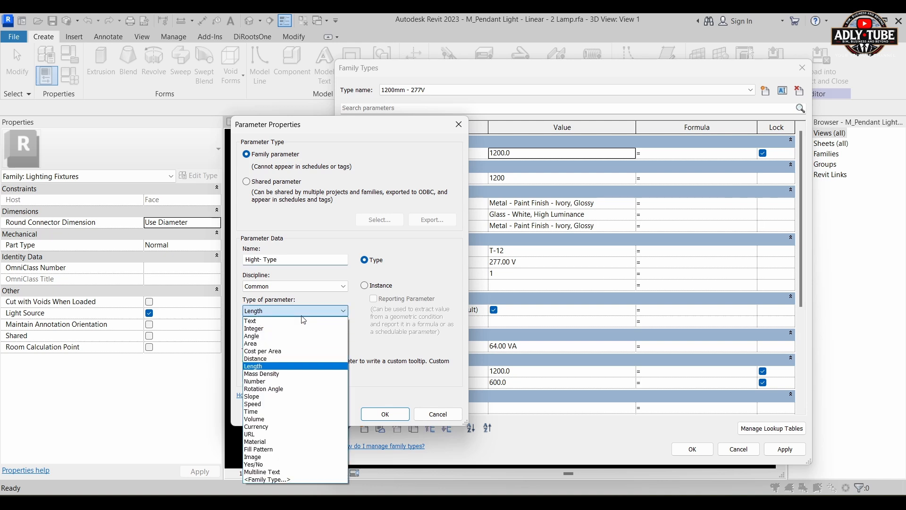
left_click(303, 321)
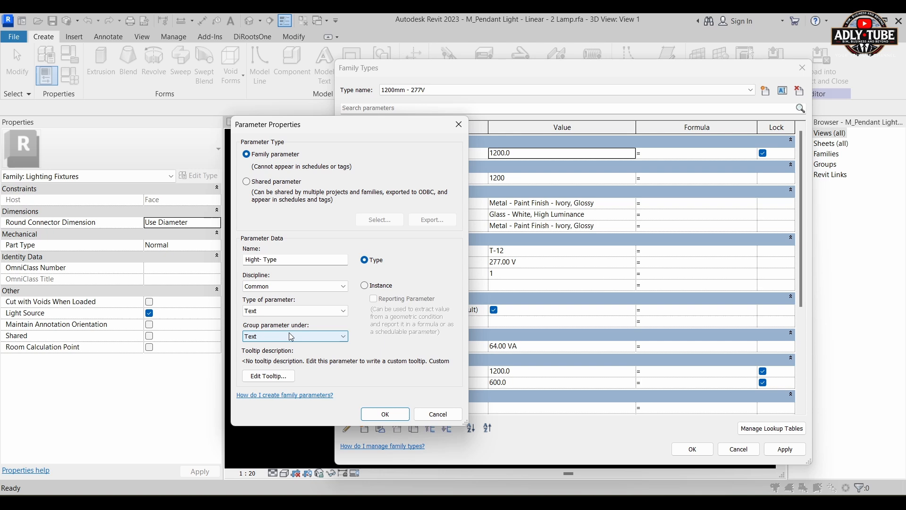
left_click(376, 416)
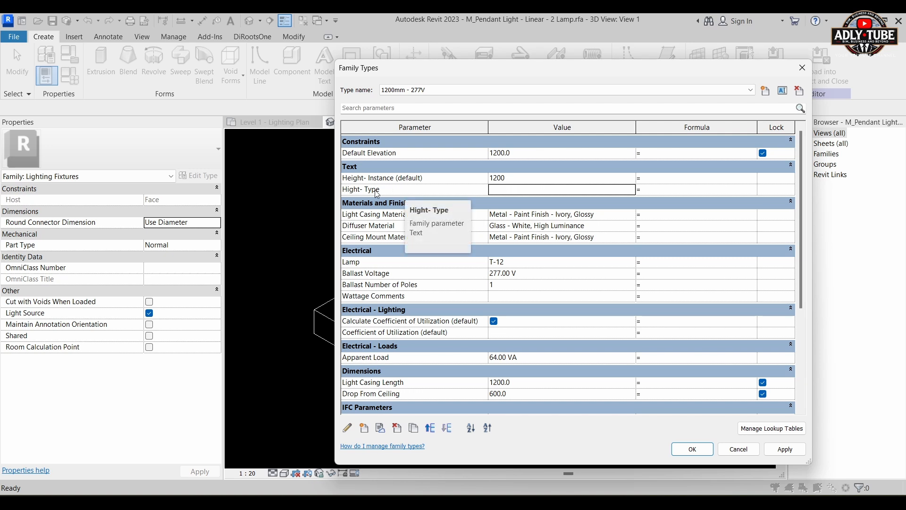
Set Hight- Type to 1300 and load the family into the project, overwriting the existing version without its parameter values.
left_click(510, 191)
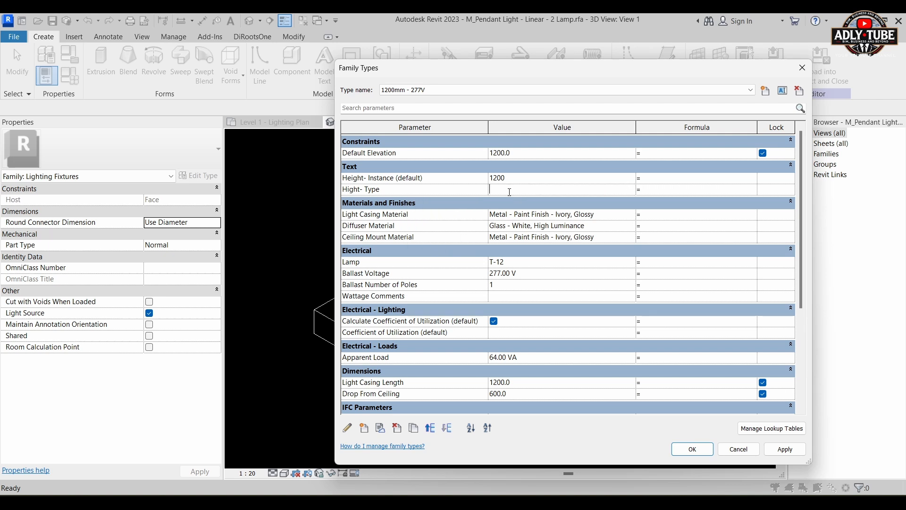
type("1300")
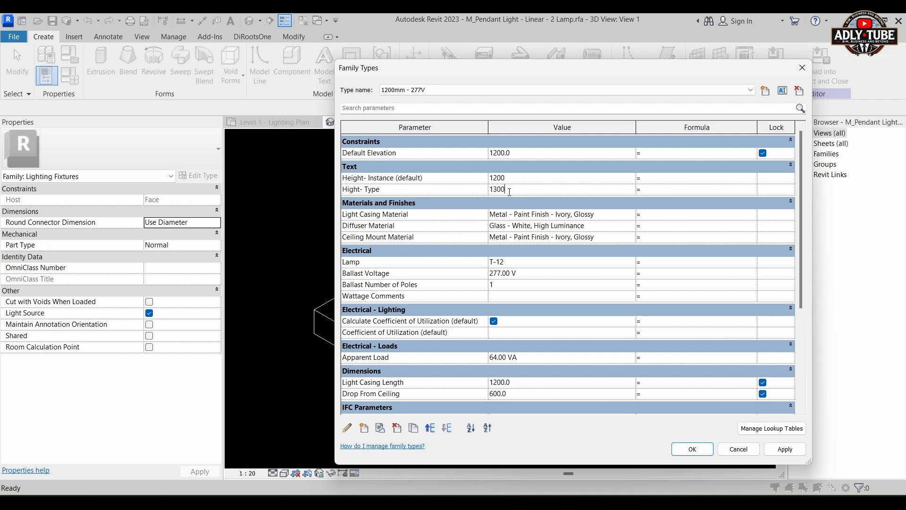
left_click(693, 449)
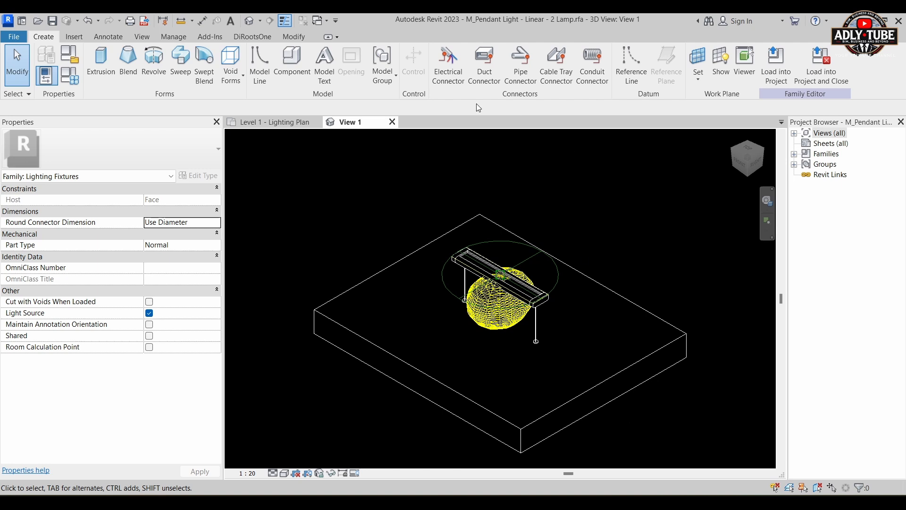
left_click(768, 75)
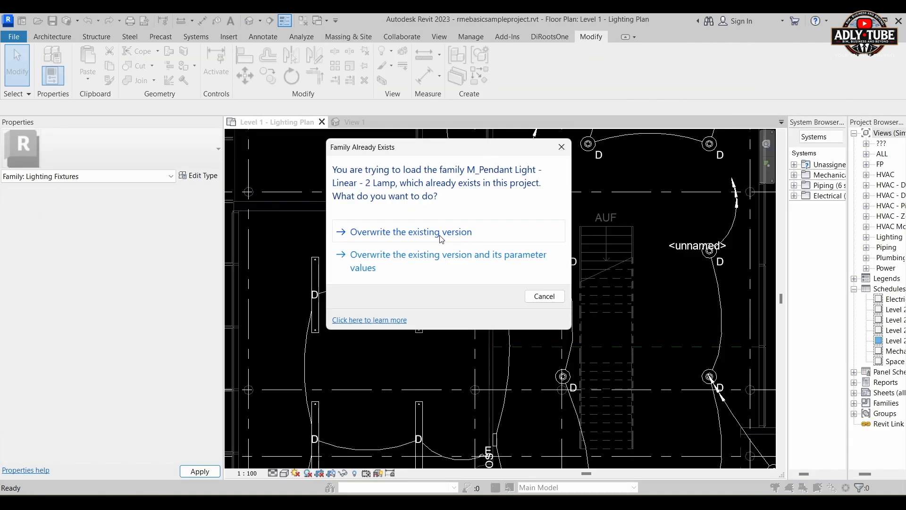
left_click(439, 236)
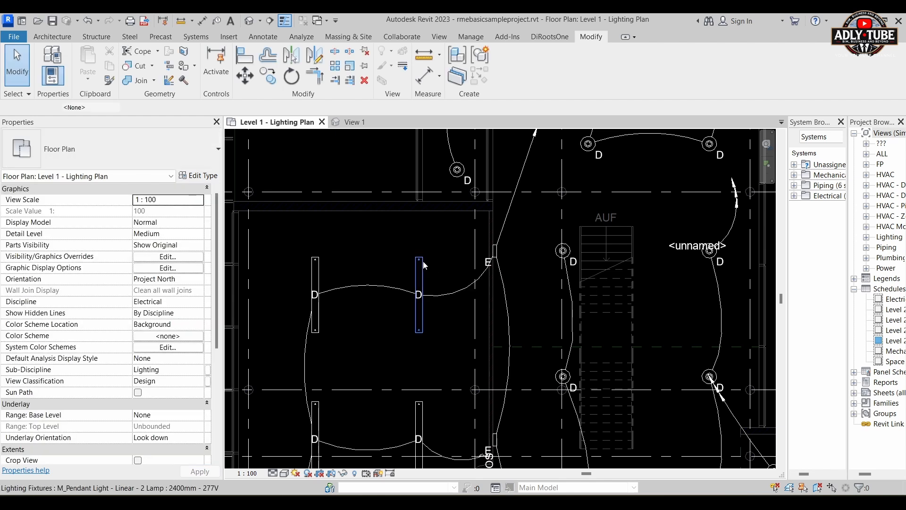
Check the Hight- Type parameter in the type properties of the right pendant light in the room's upper row.
left_click(423, 265)
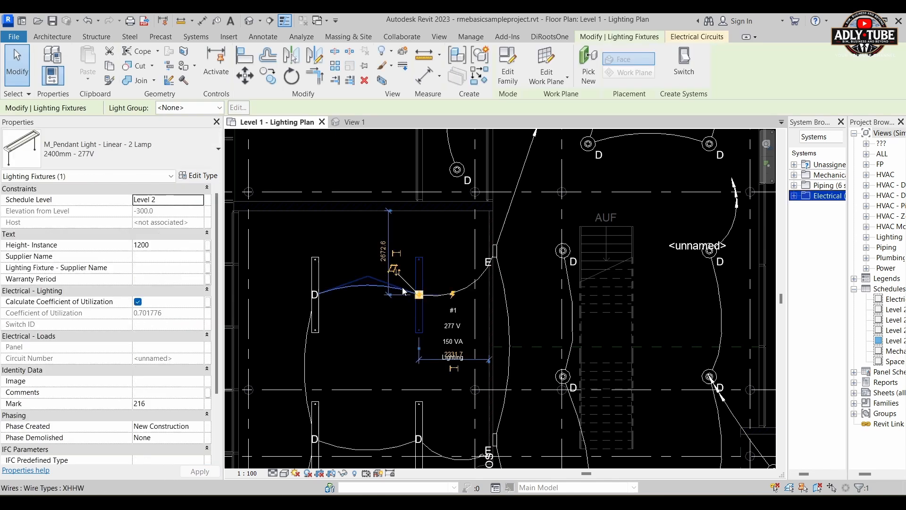
left_click(195, 176)
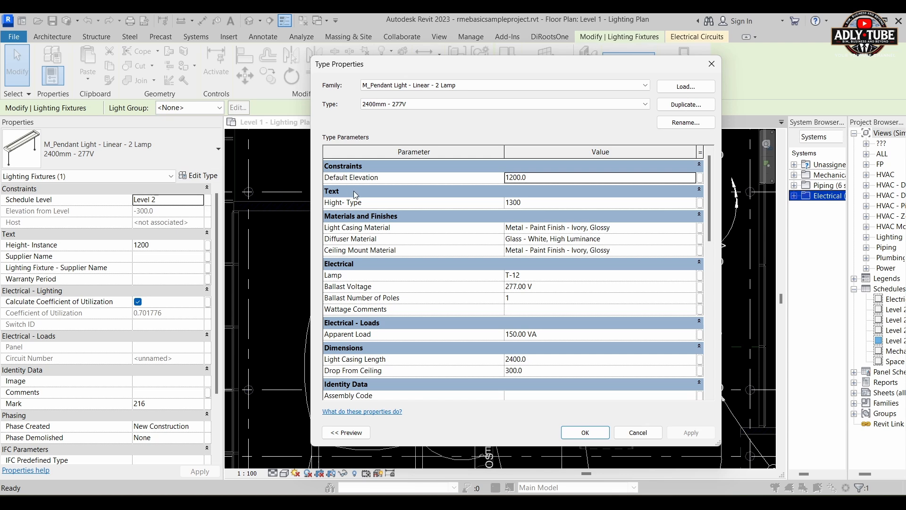
mouse_move(344, 205)
left_click(708, 70)
left_click(390, 248)
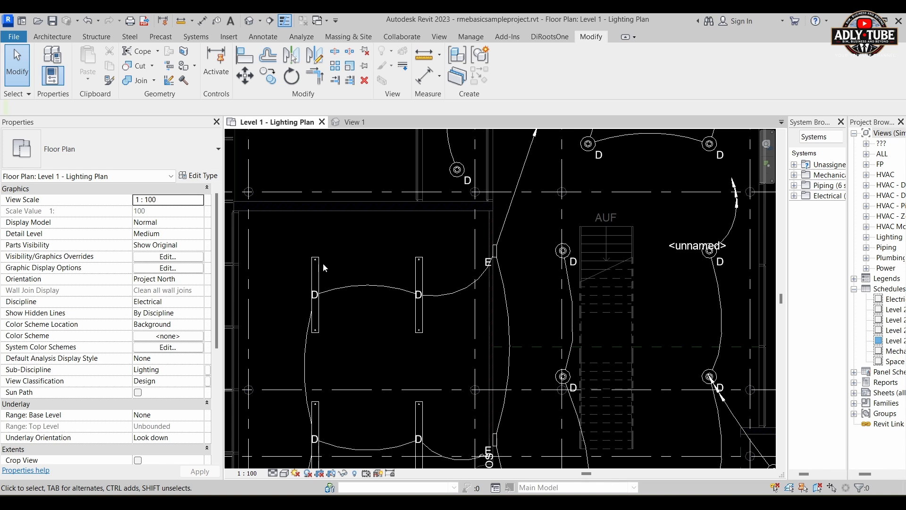
Set Height- Instance to 1500 for the left linear pendant light in the room's upper row.
scroll(349, 314, "up", 2)
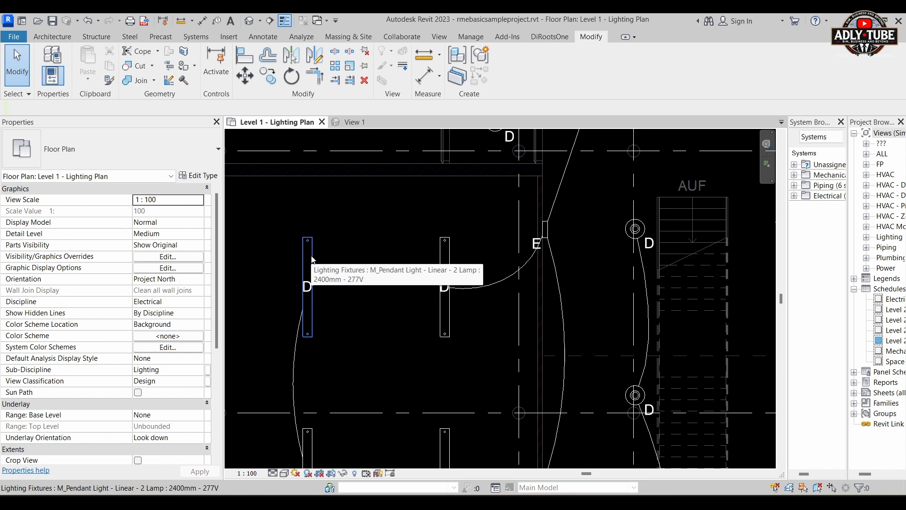
left_click(311, 258)
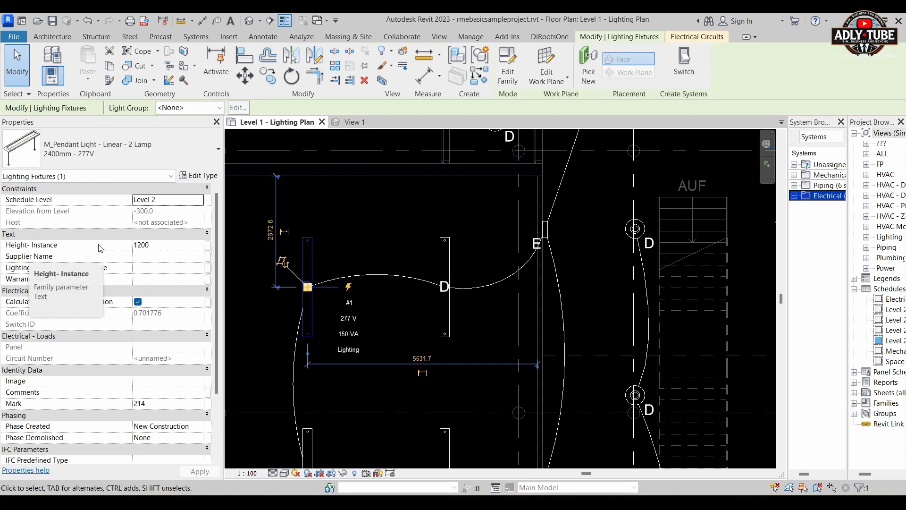
left_click(155, 245)
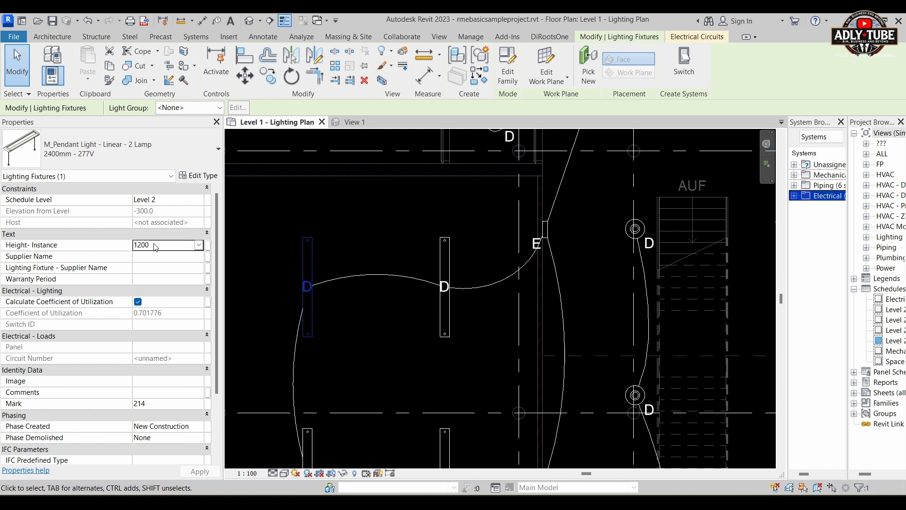
type("13")
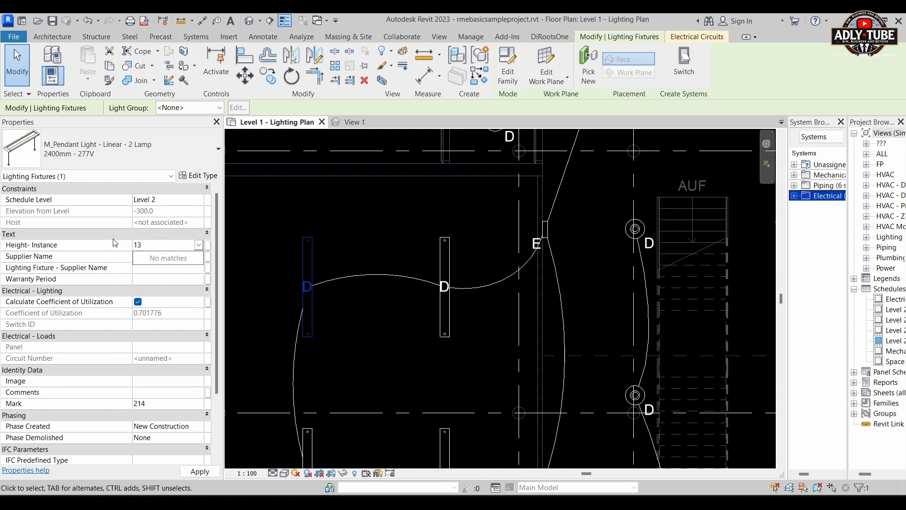
key("BackSpace")
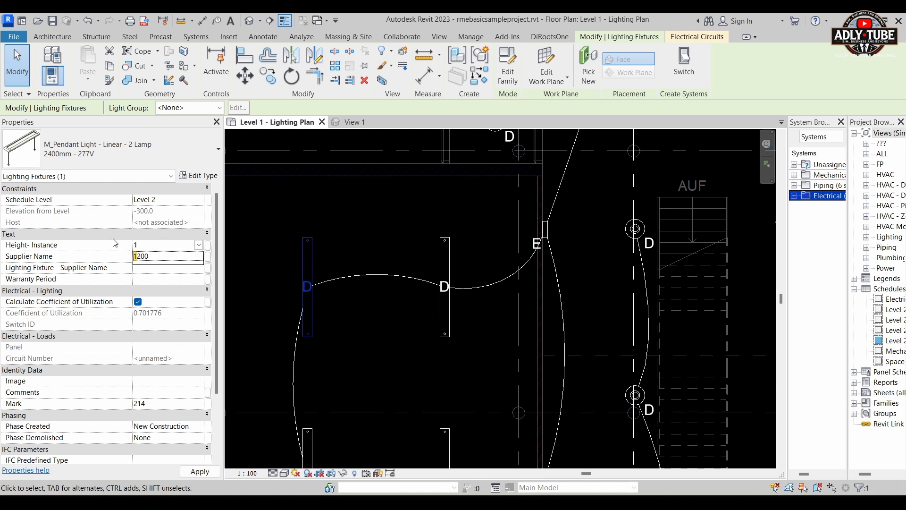
type("500")
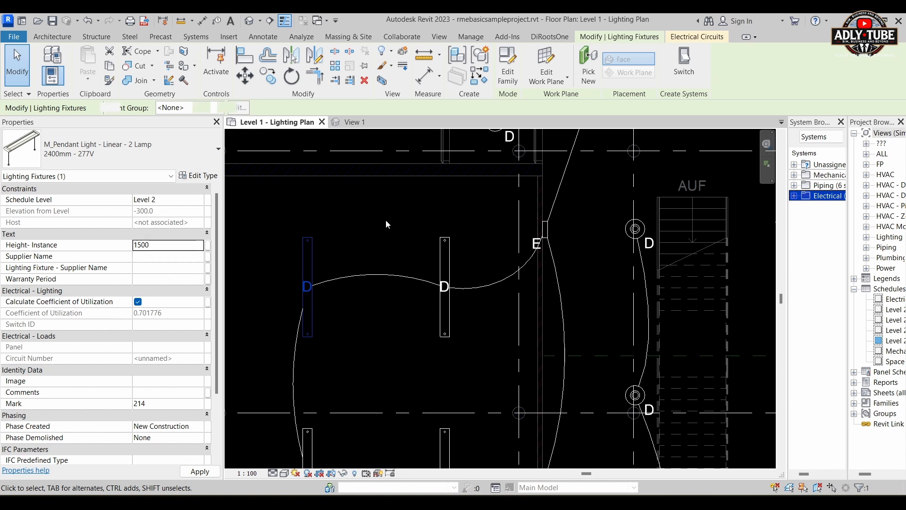
left_click(394, 234)
Compare the Height- Instance values of the left and right pendant lights in the upper row.
left_click(304, 255)
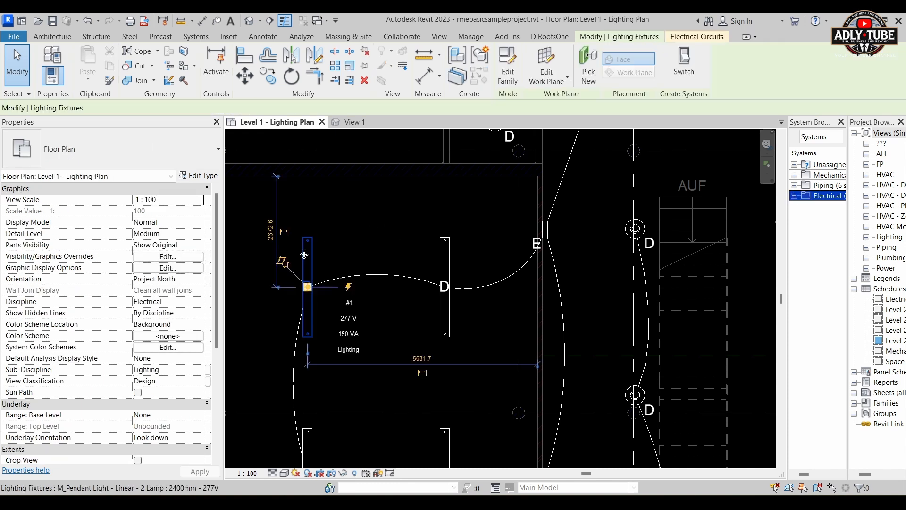
left_click(469, 246)
left_click(451, 248)
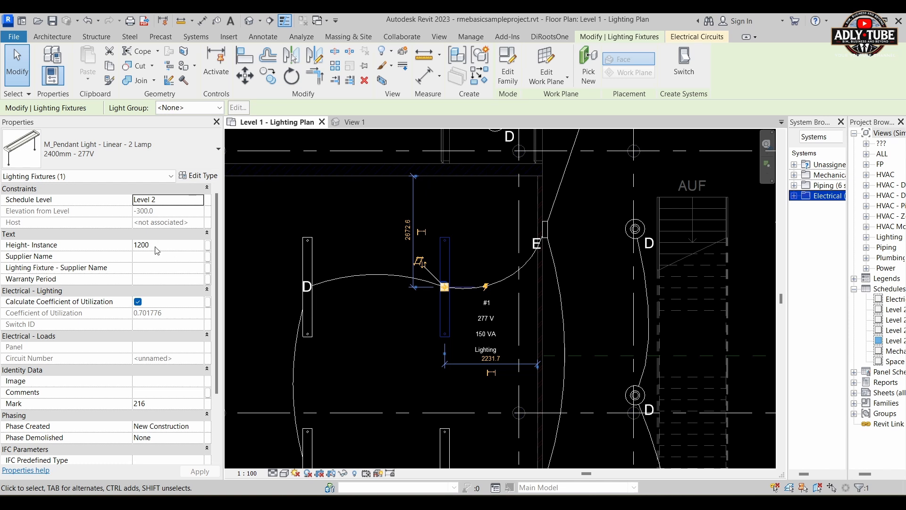
left_click(384, 338)
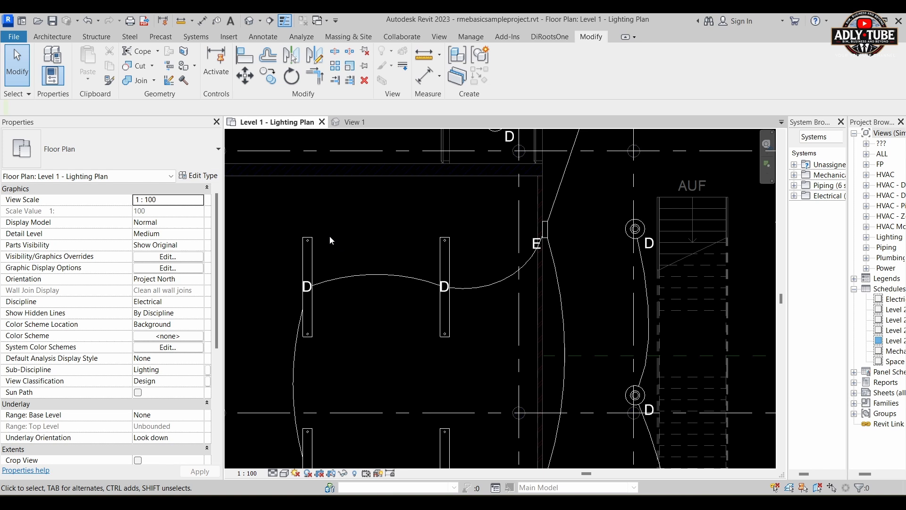
Set Hight- Type to 2000 in the type properties of the upper row's left pendant light, type 2400mm - 277V.
left_click(316, 242)
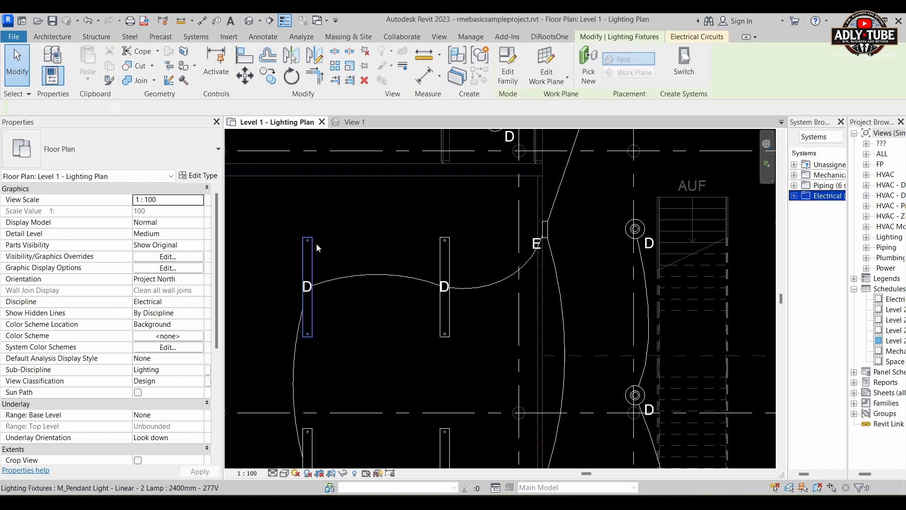
left_click(200, 176)
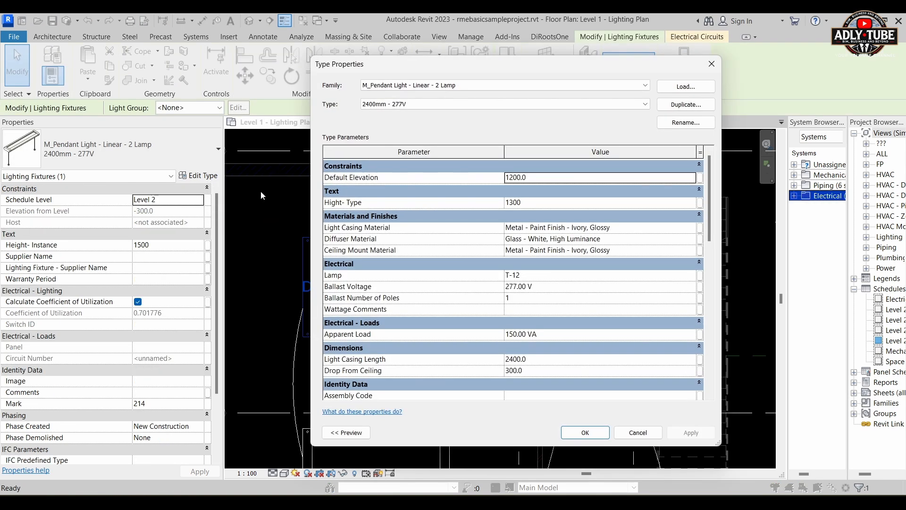
left_click(535, 203)
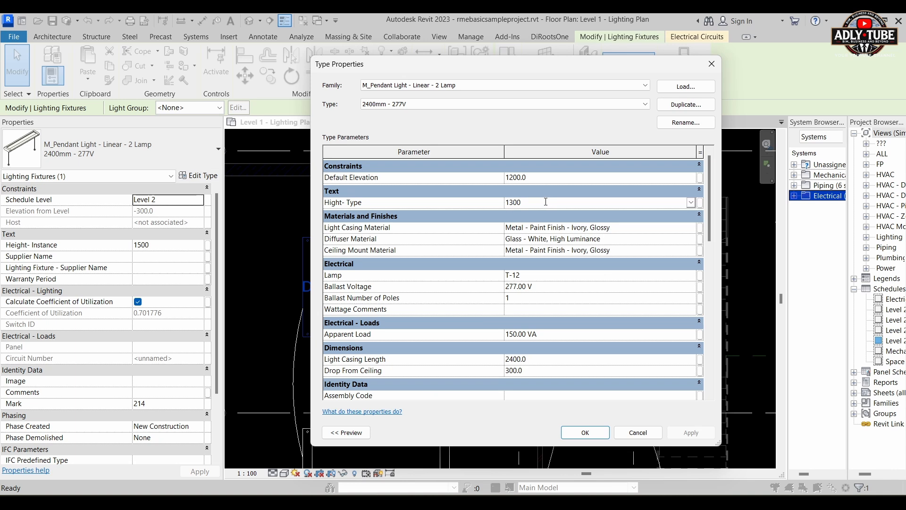
type("2000")
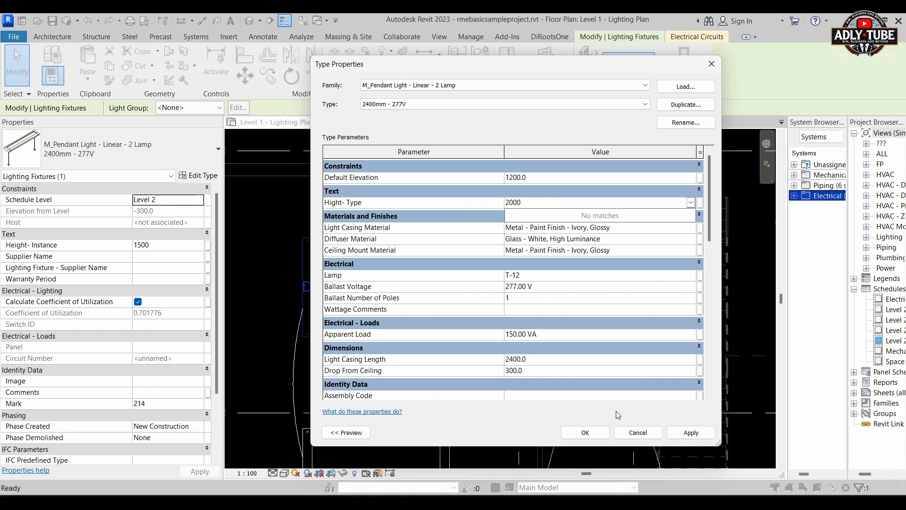
left_click(595, 434)
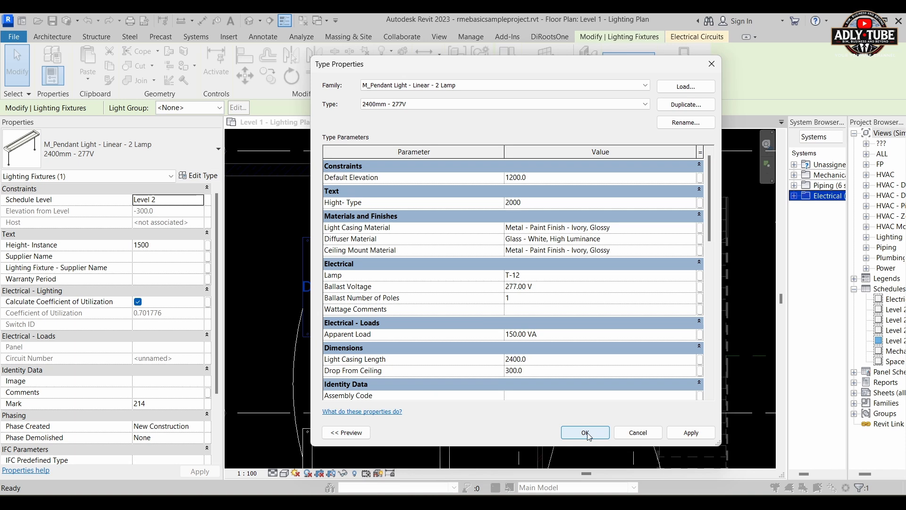
left_click(587, 439)
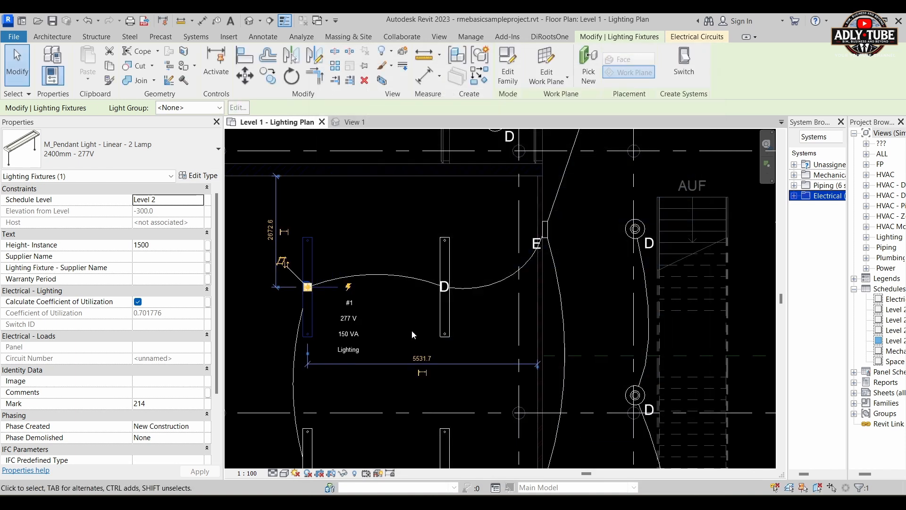
left_click(388, 225)
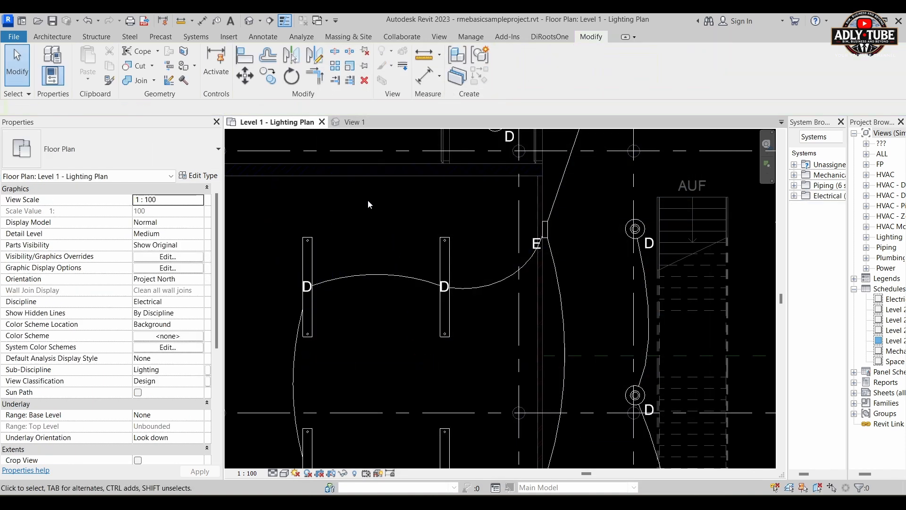
Recheck the Hight- Type value in the type properties of the upper row's left pendant light.
left_click(306, 264)
left_click(197, 175)
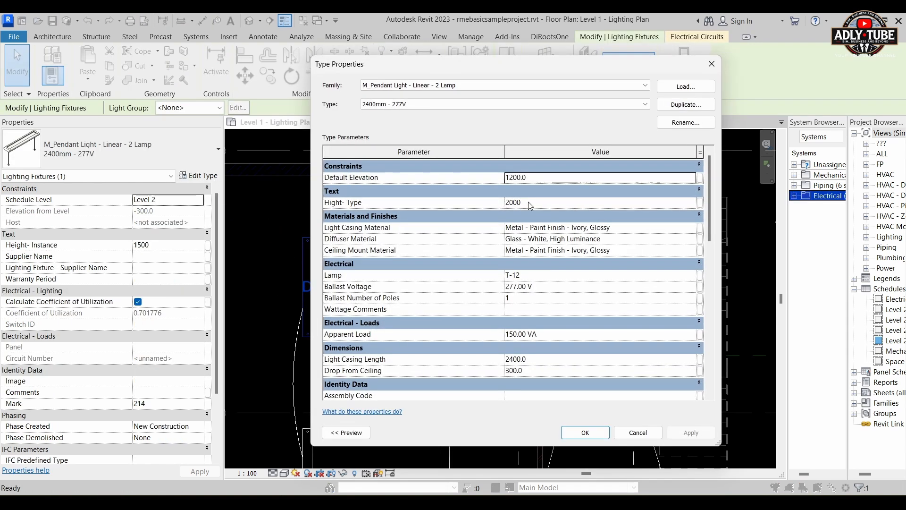
left_click(712, 63)
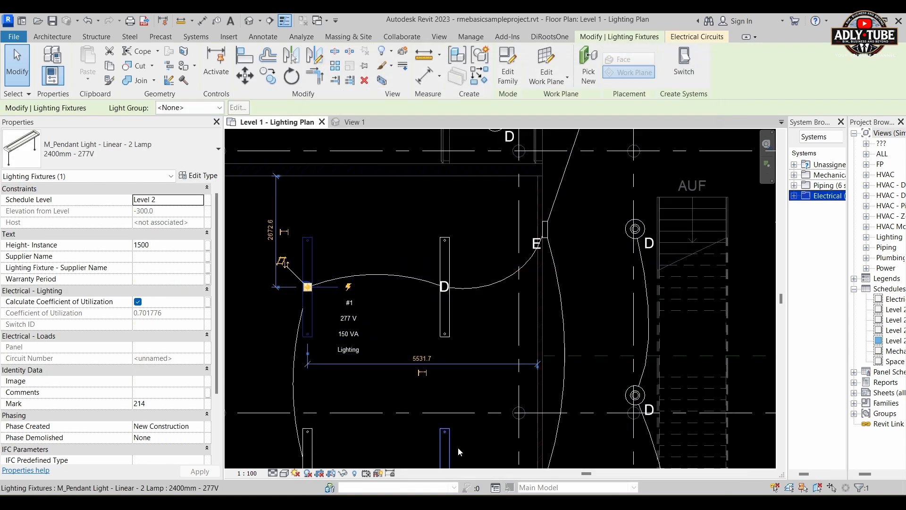
Check Hight- Type in the type properties of the right pendant light in the room's lower row.
scroll(387, 204, "down", 2)
left_click(440, 376)
scroll(429, 382, "up", 2)
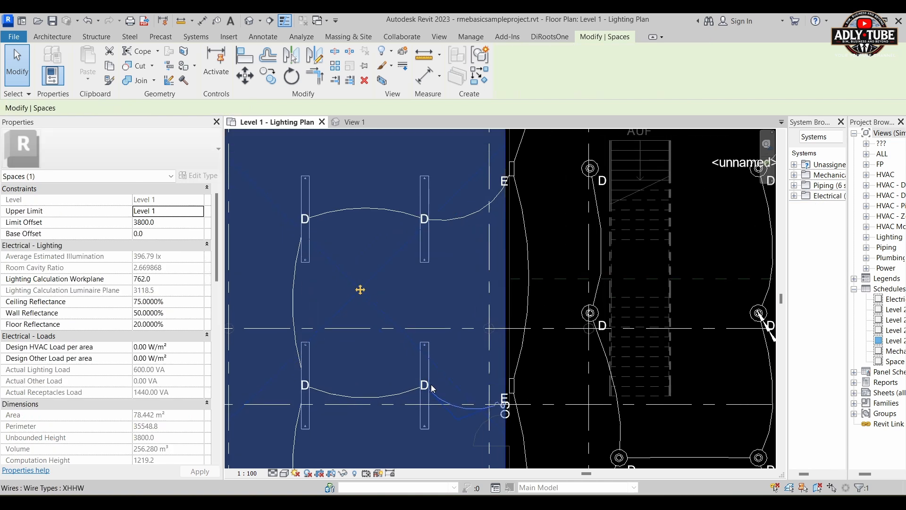
left_click(476, 376)
left_click(430, 369)
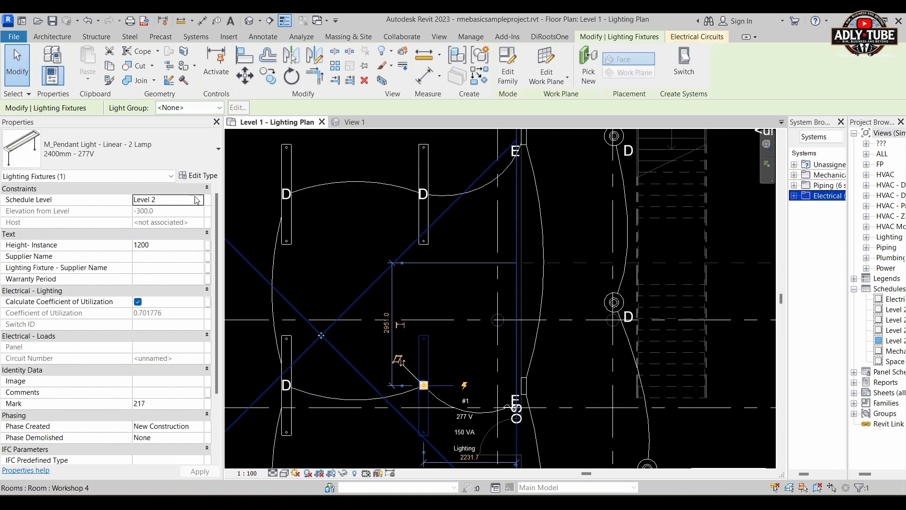
left_click(200, 175)
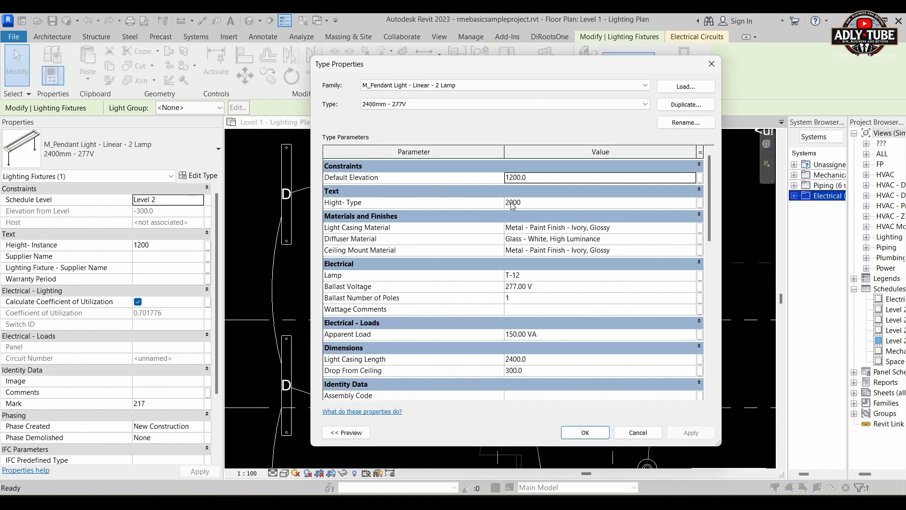
left_click(712, 64)
scroll(485, 226, "down", 3)
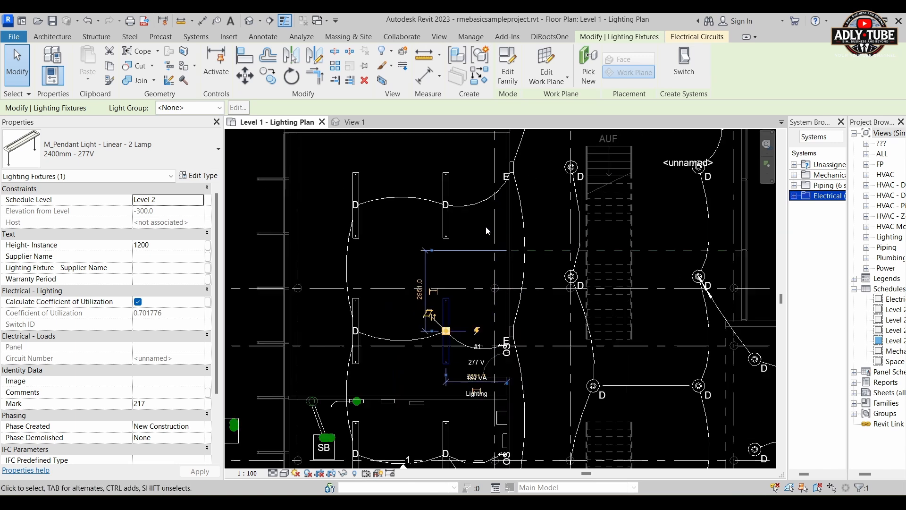
left_click(474, 261)
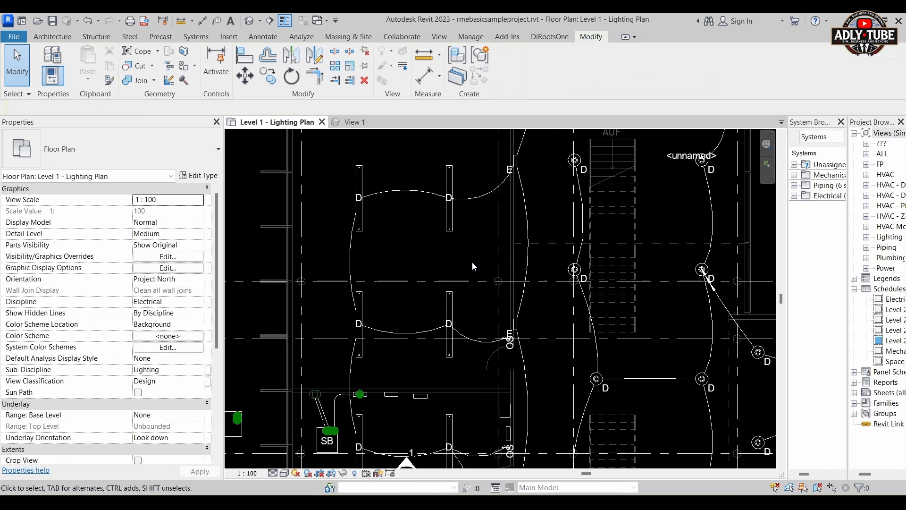
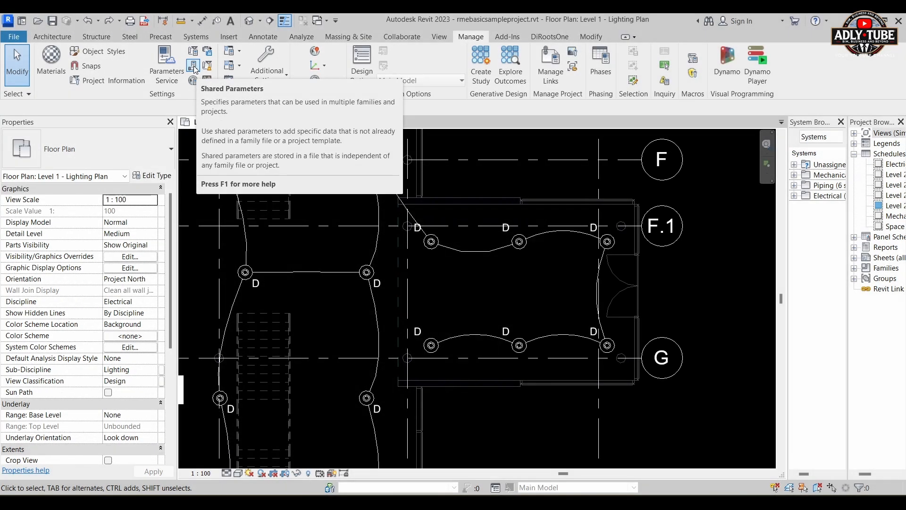
Open the shared parameters editor and look at SHARED PARAMETERS.txt in the file browser without loading it.
left_click(194, 67)
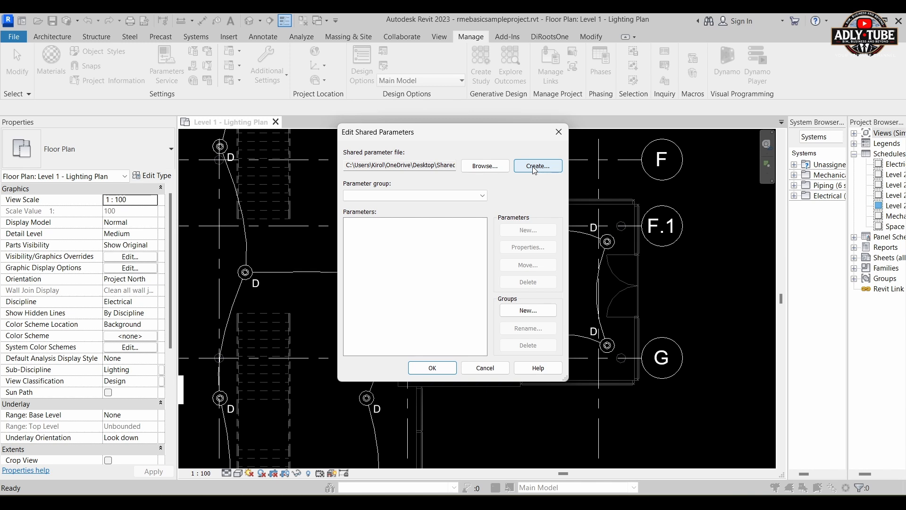
left_click(500, 169)
left_click(500, 169)
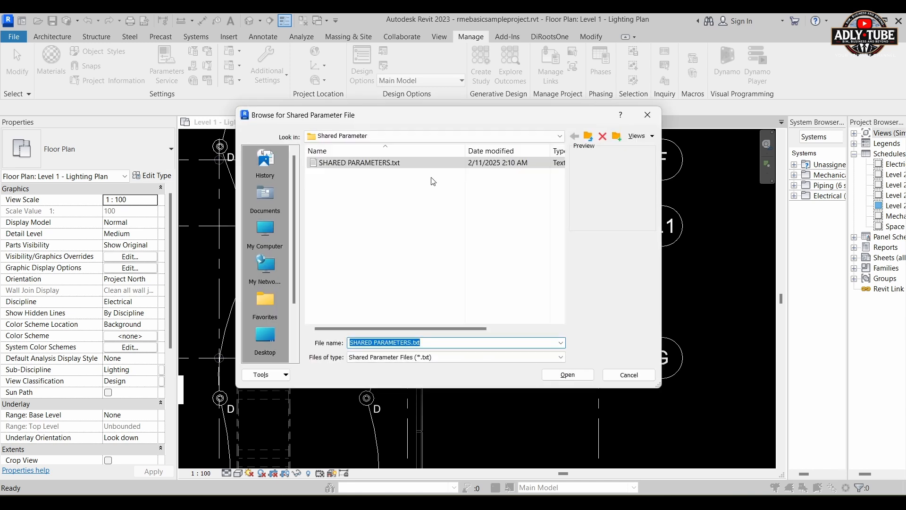
left_click(371, 163)
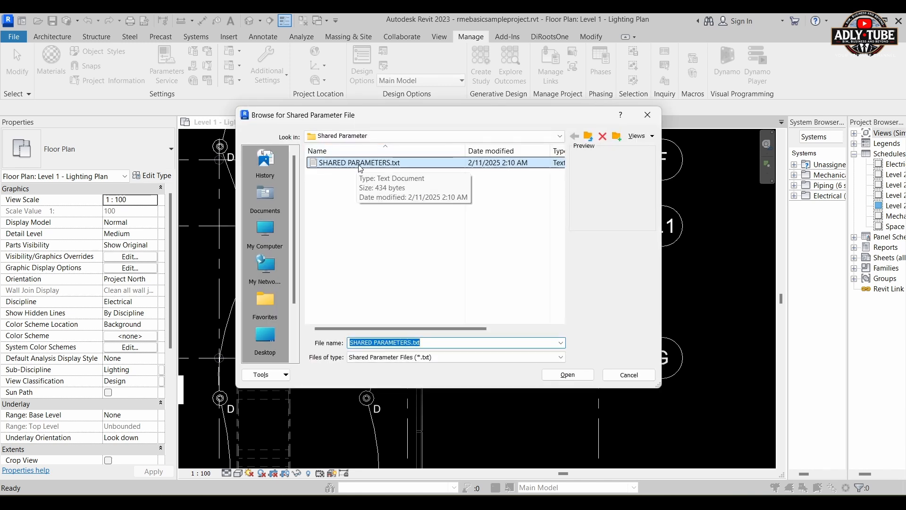
left_click(655, 119)
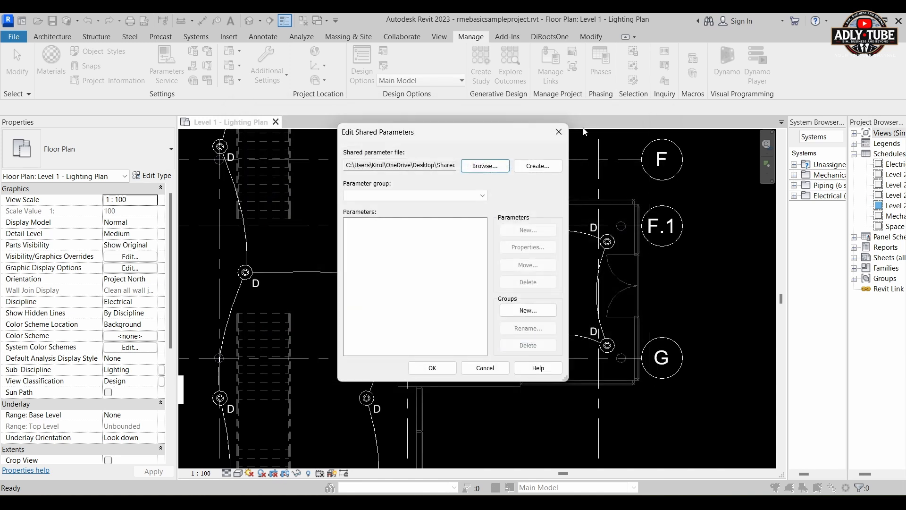
Look at where a new shared parameter file is named and saved, leaving without creating one.
left_click(534, 168)
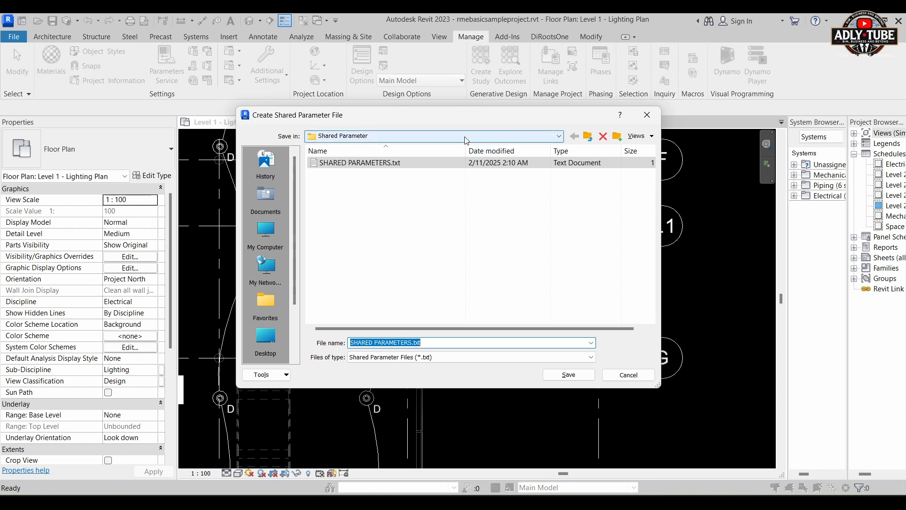
left_click(451, 166)
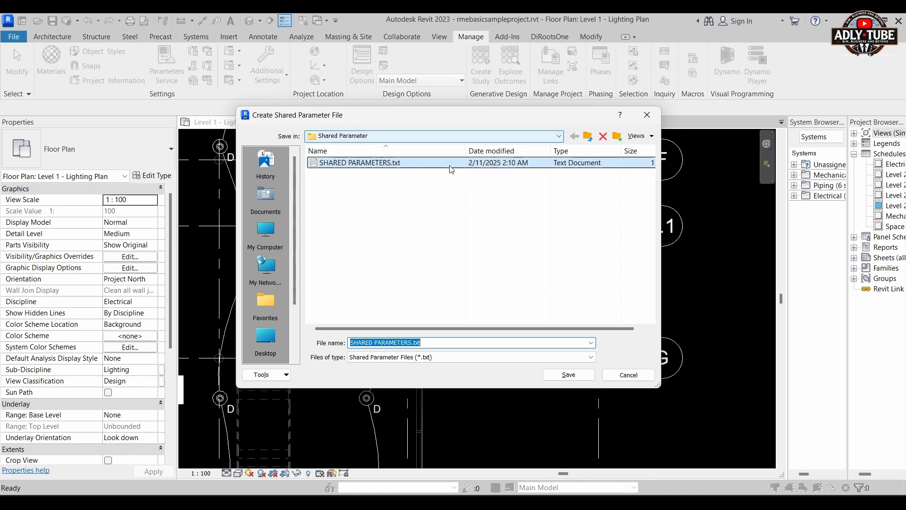
left_click(425, 344)
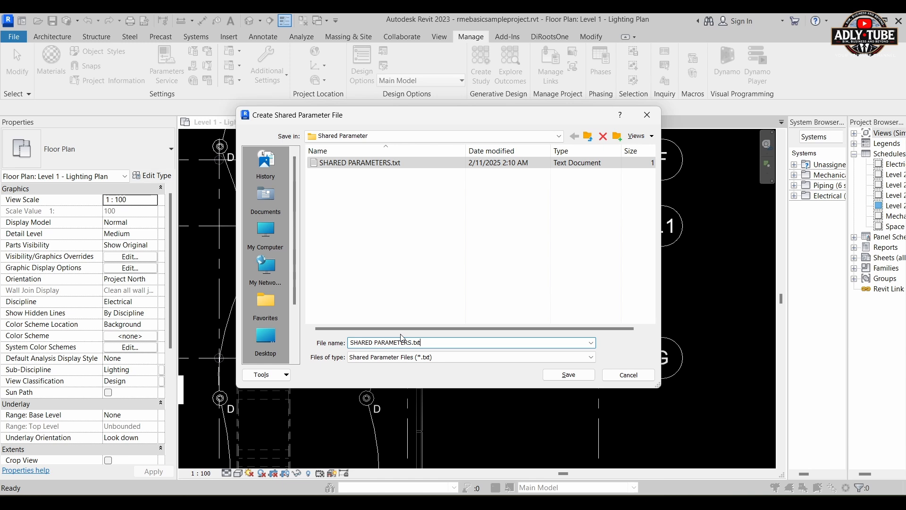
left_click(631, 378)
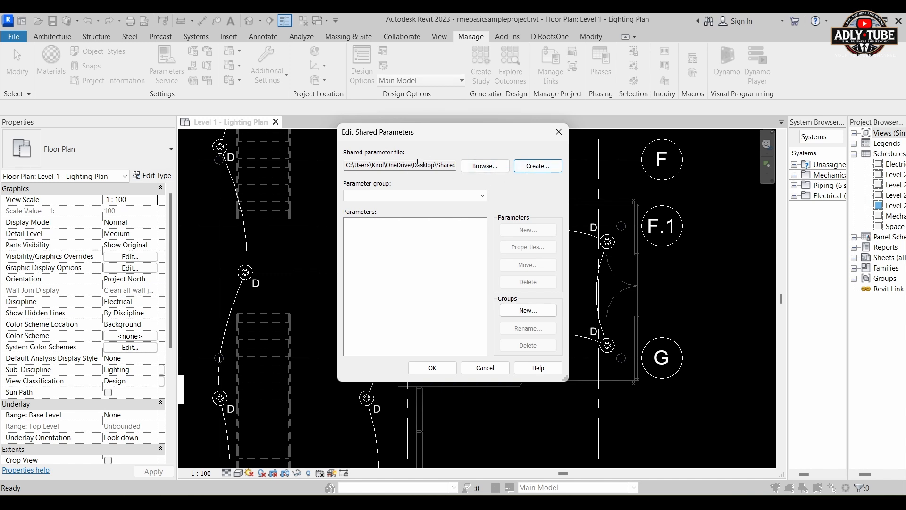
Create a shared parameter group named Switching Data.
left_click(540, 312)
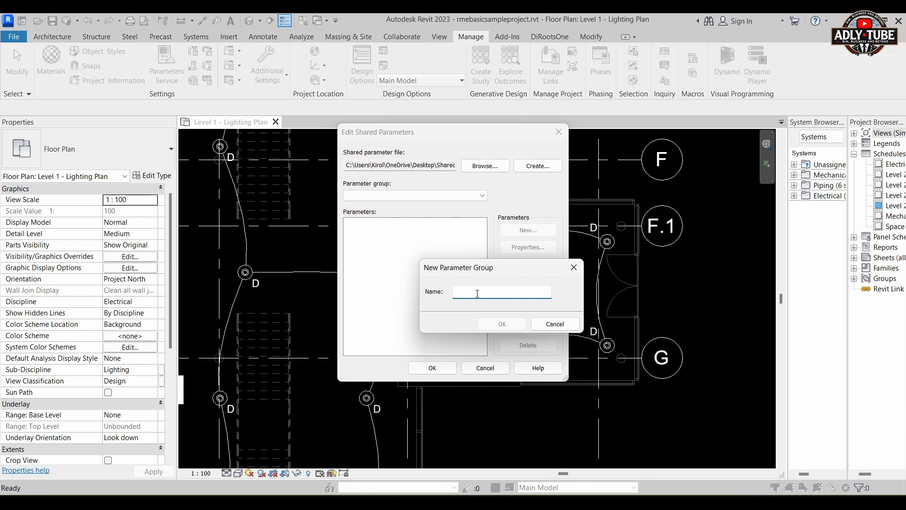
left_click(543, 324)
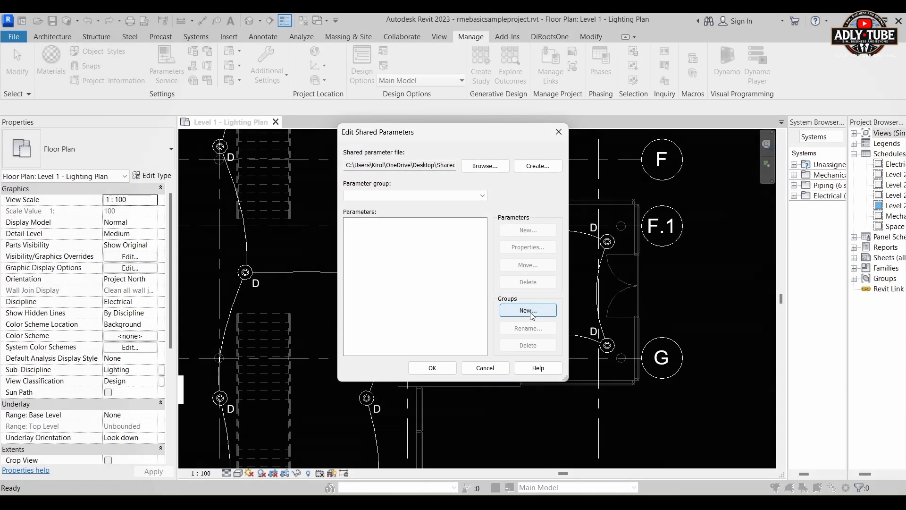
left_click(532, 313)
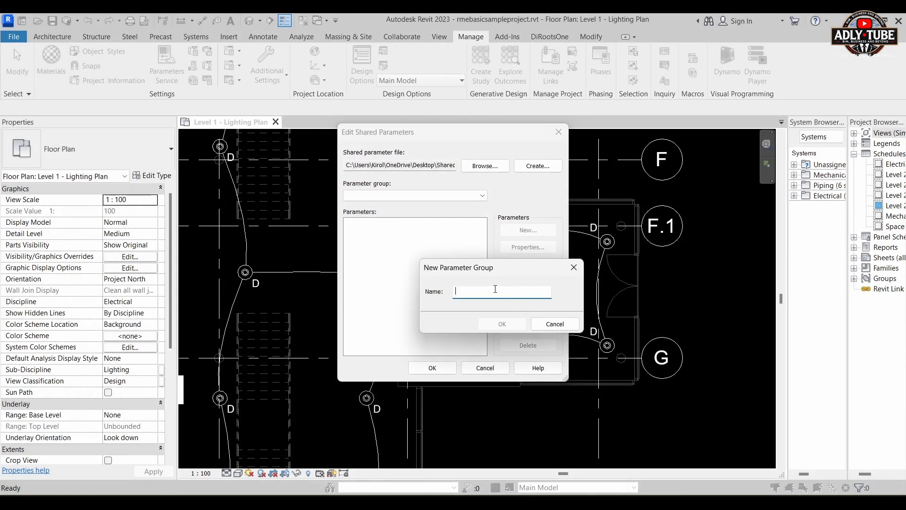
type("Switching Data")
left_click(502, 323)
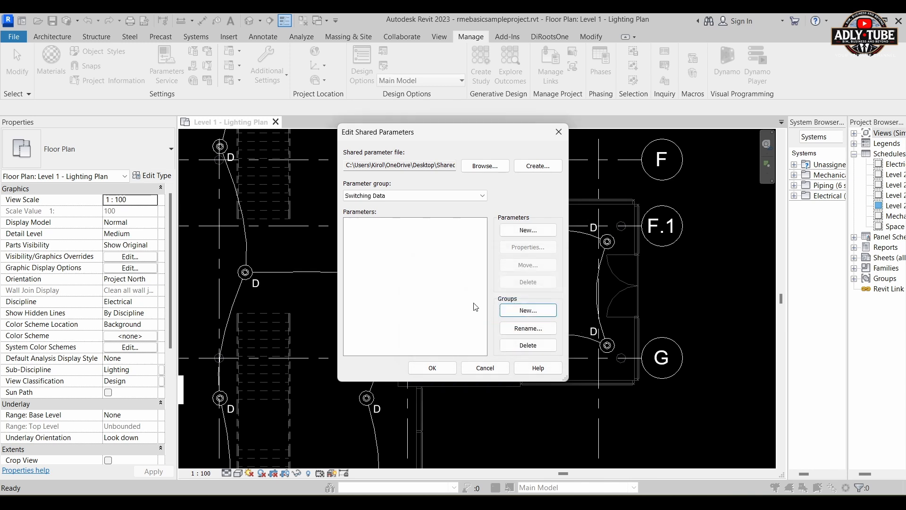
Add the shared parameter "Switvh ID - From Project" to the Switching Data group with discipline Common and type Text, and save the shared parameter edits.
left_click(533, 232)
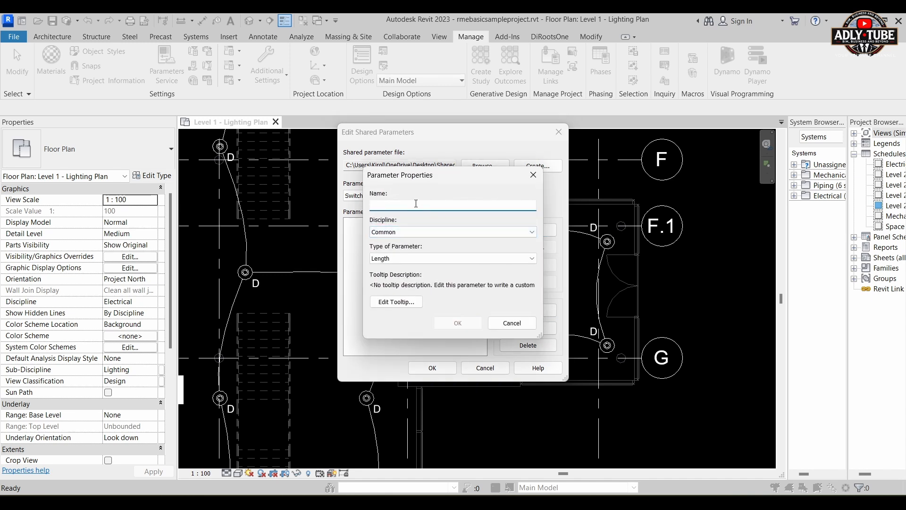
type("Switvh ID - From Project")
left_click(454, 233)
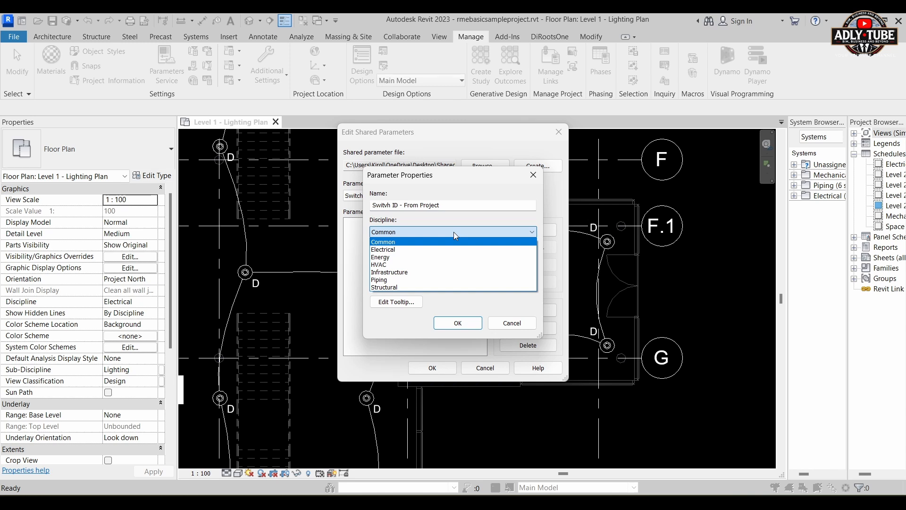
left_click(454, 231)
left_click(450, 259)
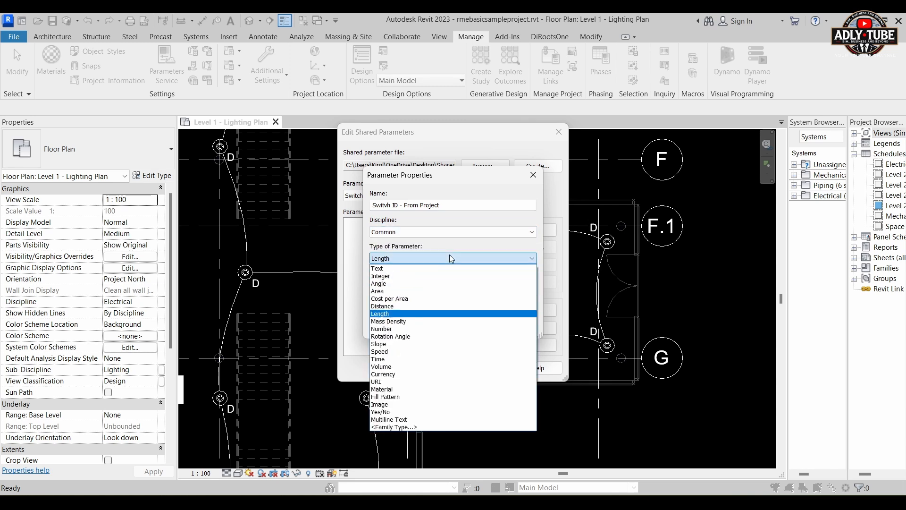
left_click(449, 268)
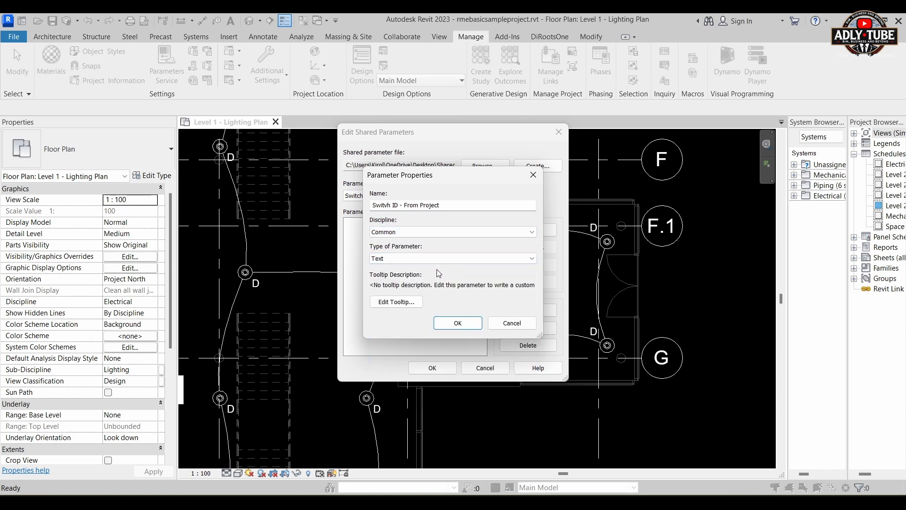
left_click(454, 324)
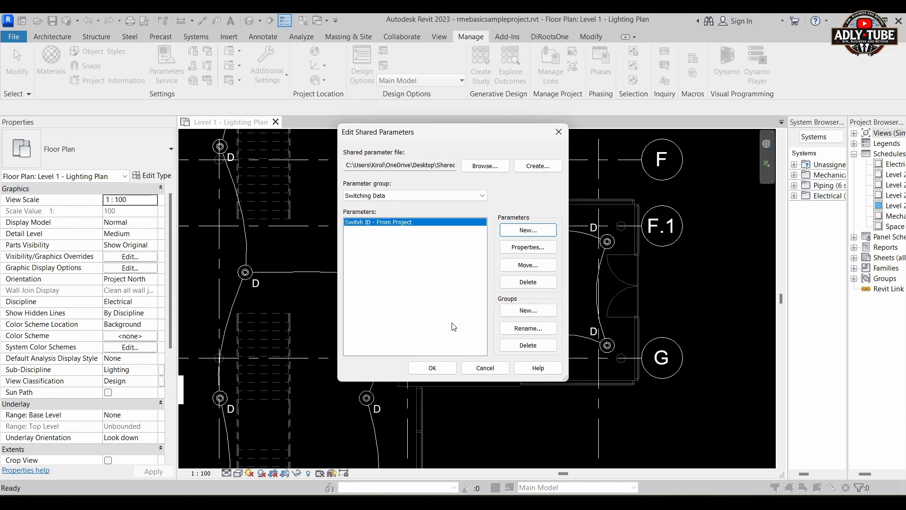
left_click(439, 369)
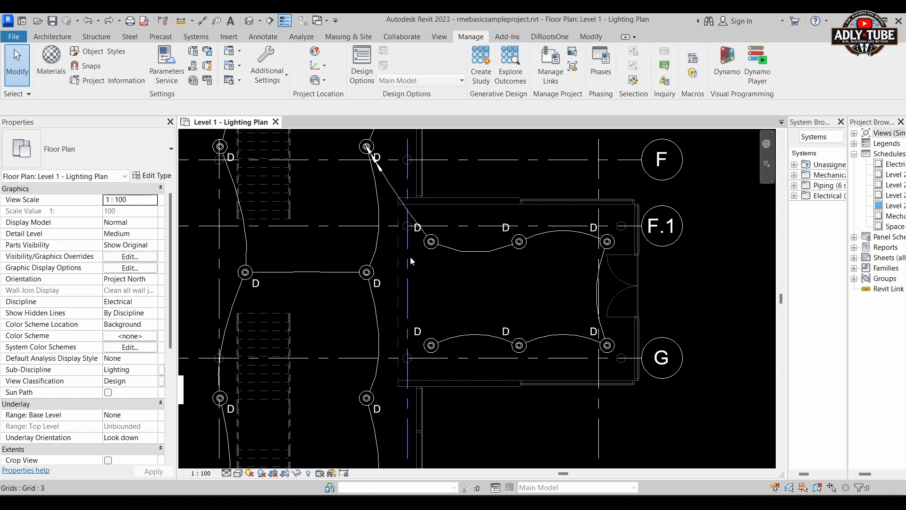
Widen the properties area to read full parameter names, and open the family of the upper row's left disk pendant light for editing.
left_click(431, 249)
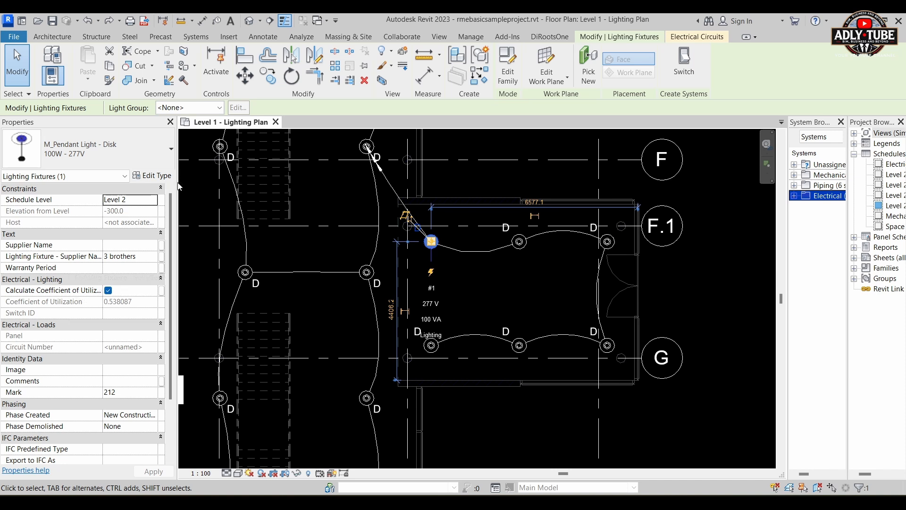
left_click_drag(178, 185, 230, 190)
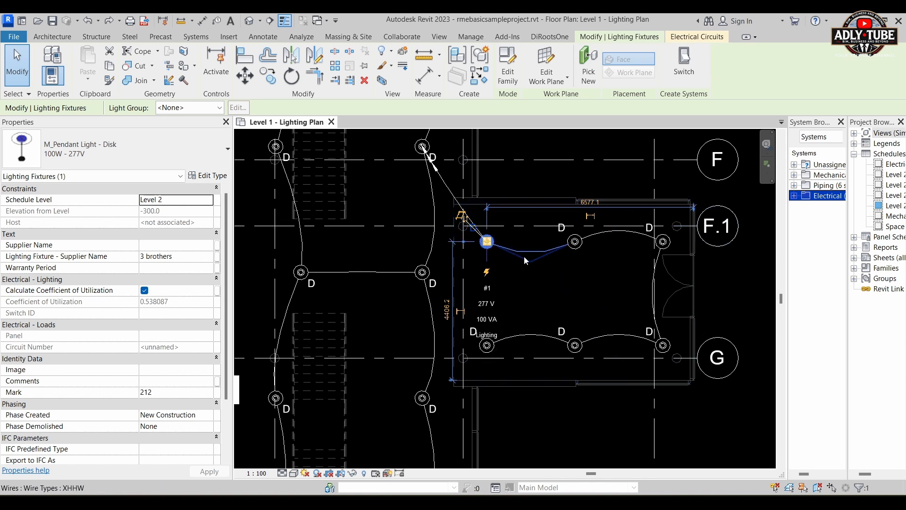
left_click(510, 256)
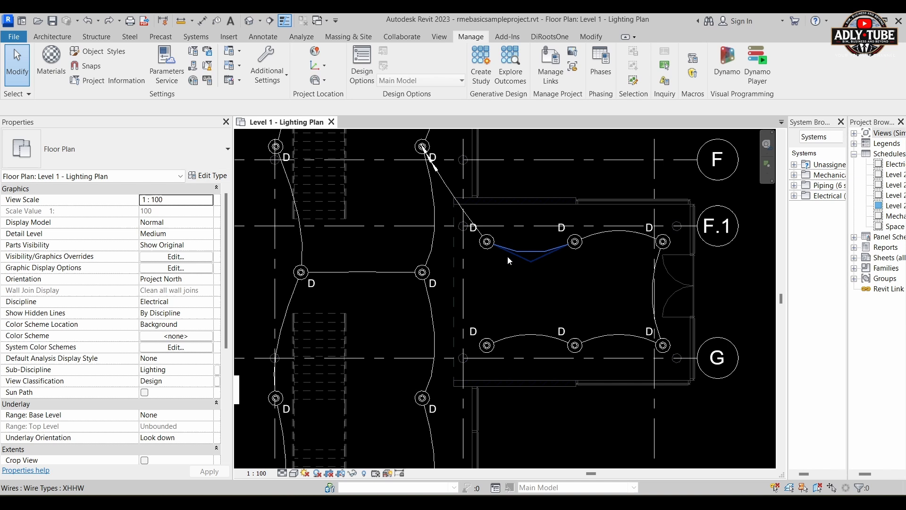
left_click(486, 242)
left_click(514, 82)
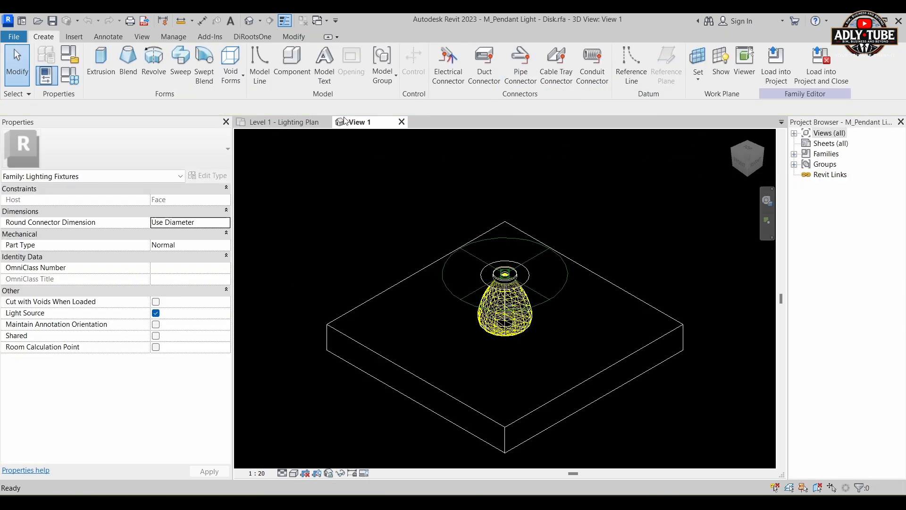
Add the shared parameter "Switvh ID - From Project" from Switching Data to the pendant light family as an instance parameter grouped under Text.
left_click(72, 77)
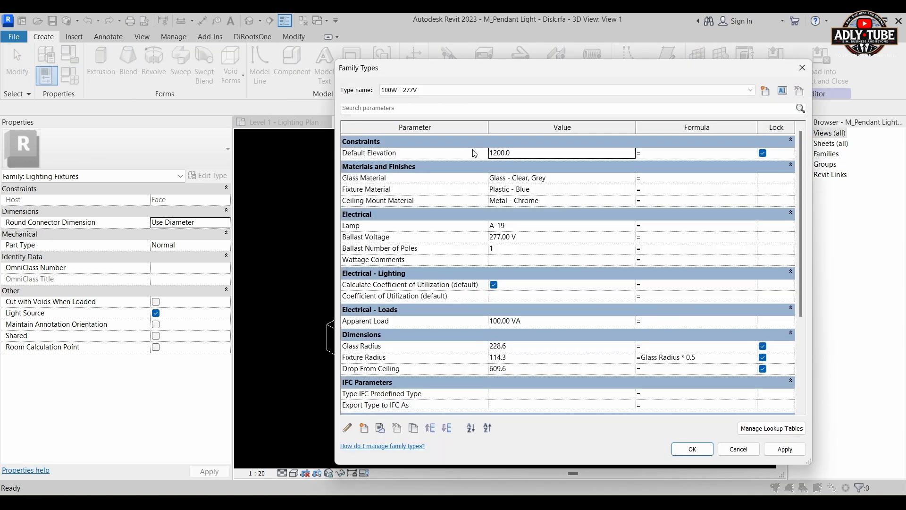
left_click(364, 429)
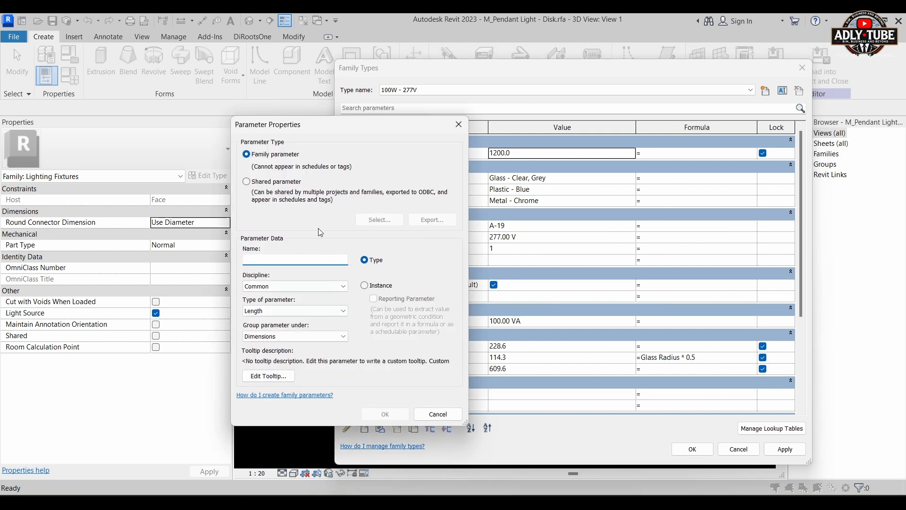
left_click(267, 182)
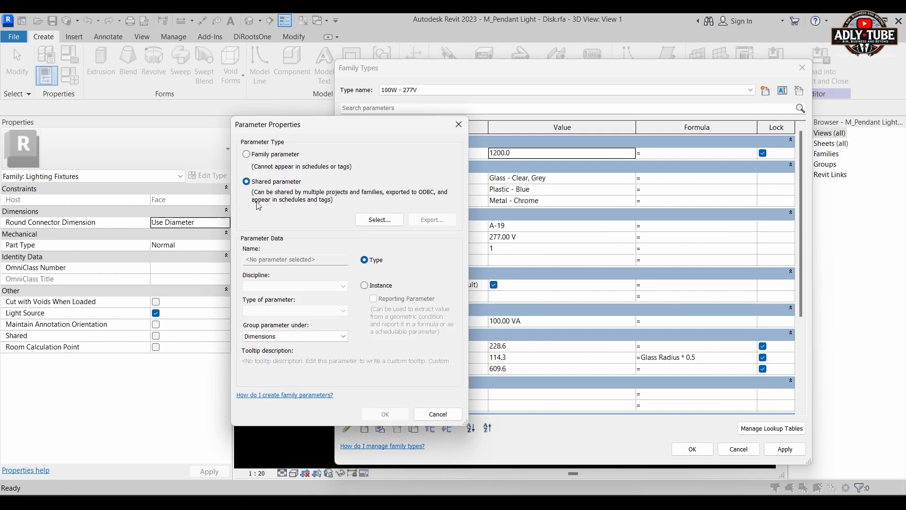
left_click(395, 222)
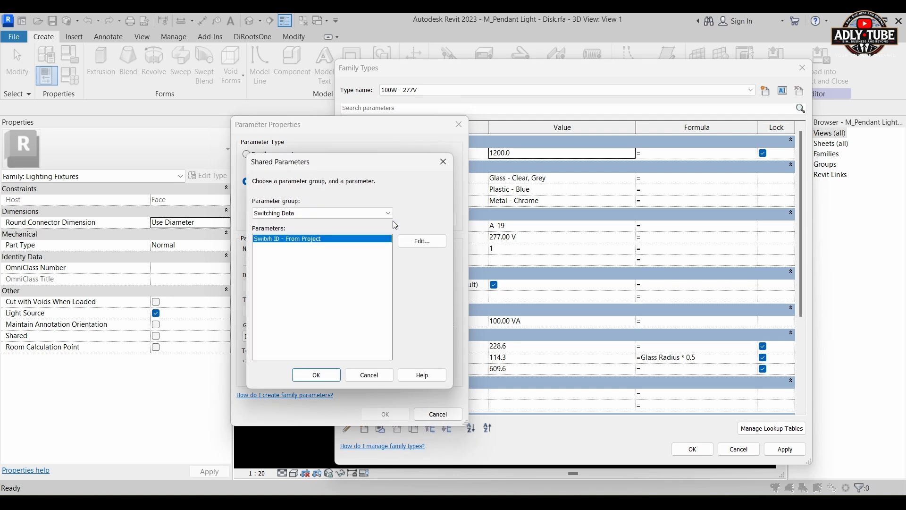
left_click(316, 213)
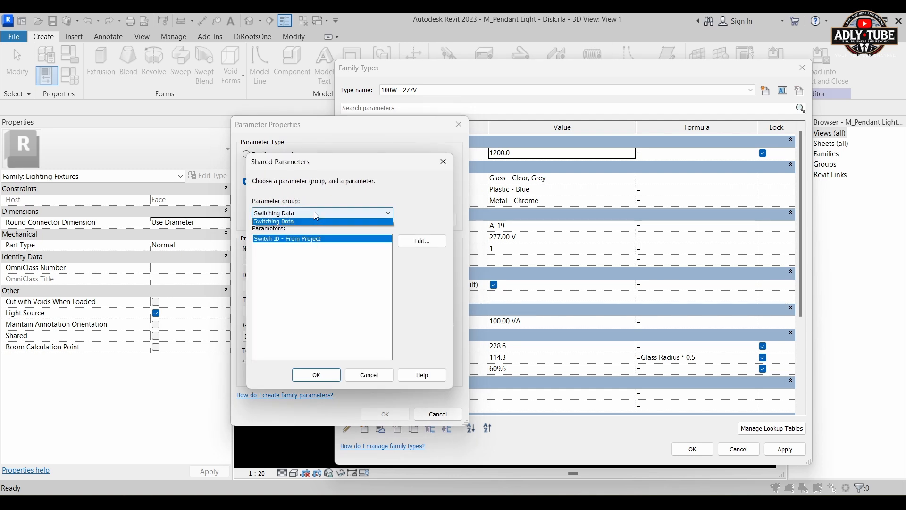
left_click(314, 211)
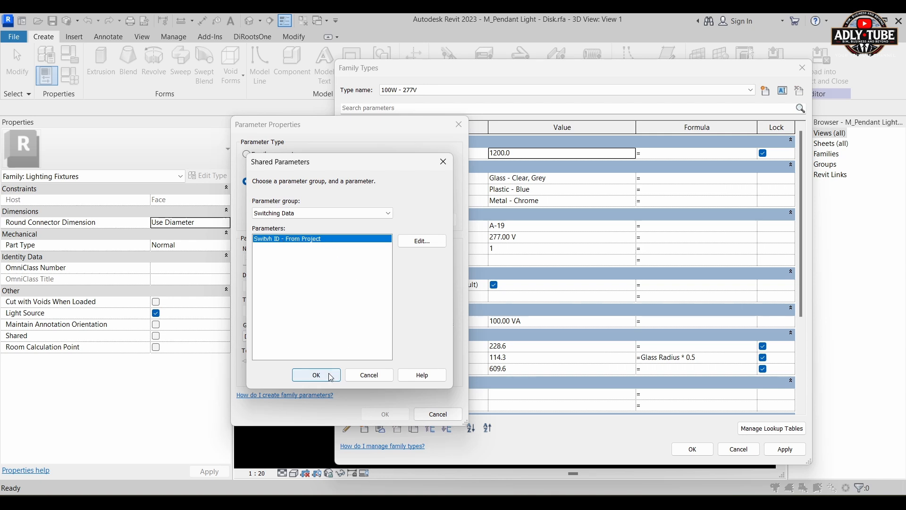
left_click(331, 390)
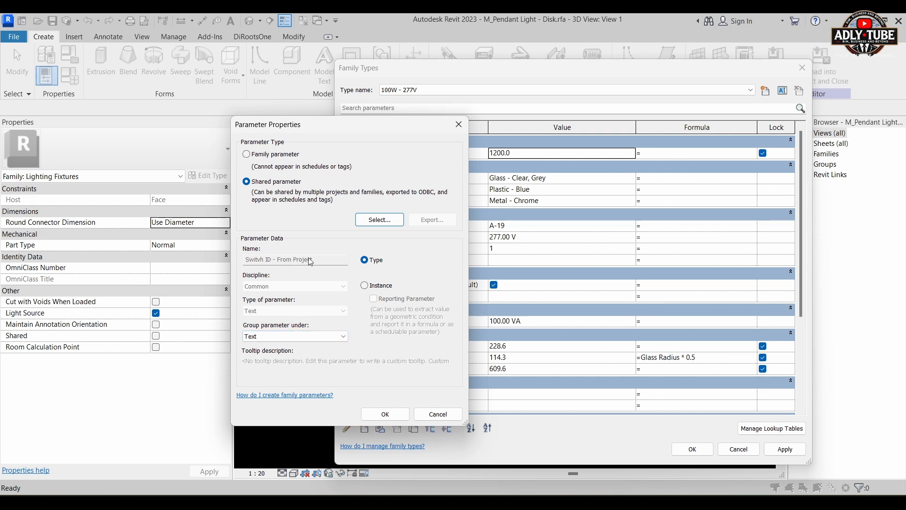
left_click(374, 286)
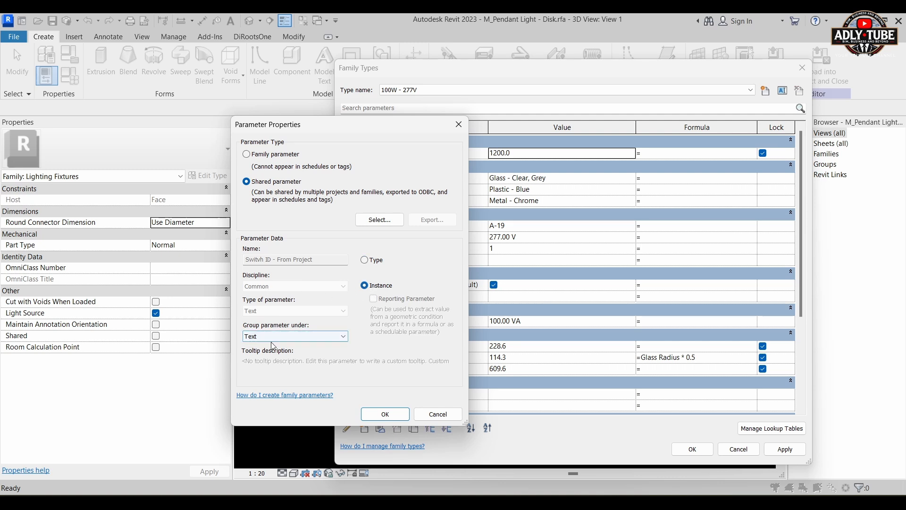
left_click(384, 414)
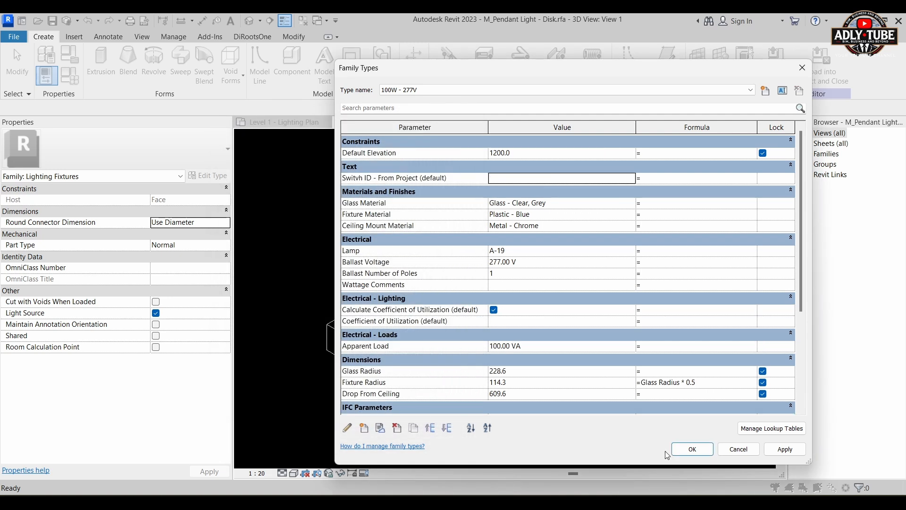
left_click(690, 449)
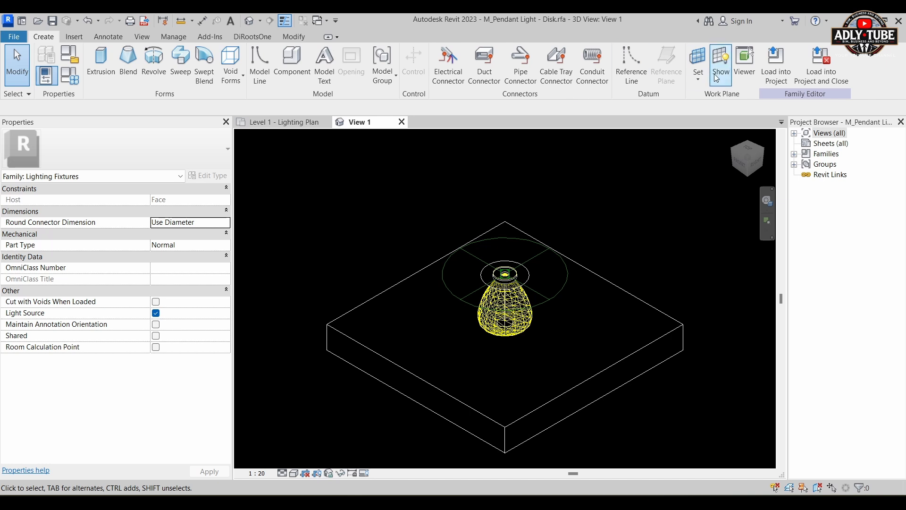
Load the pendant light family into the project, overwriting the existing version, and check the upper row's left light for the shared parameter.
left_click(774, 72)
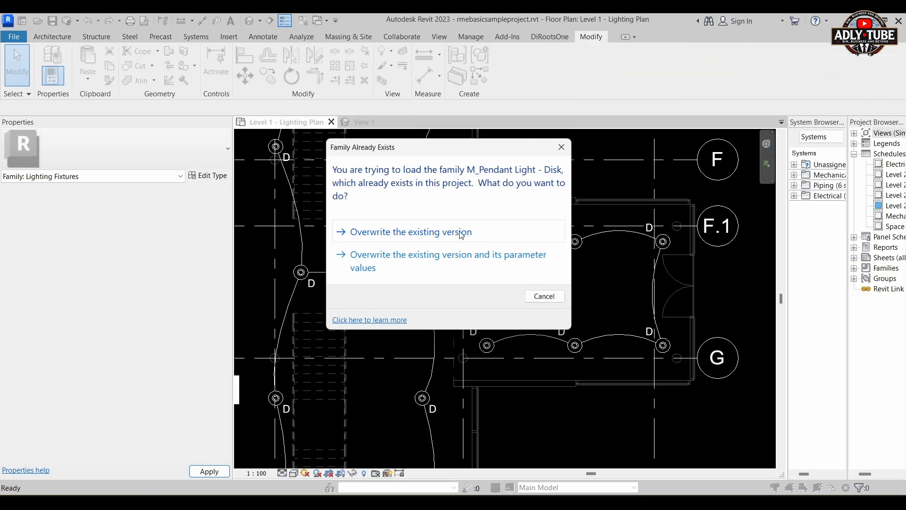
left_click(411, 230)
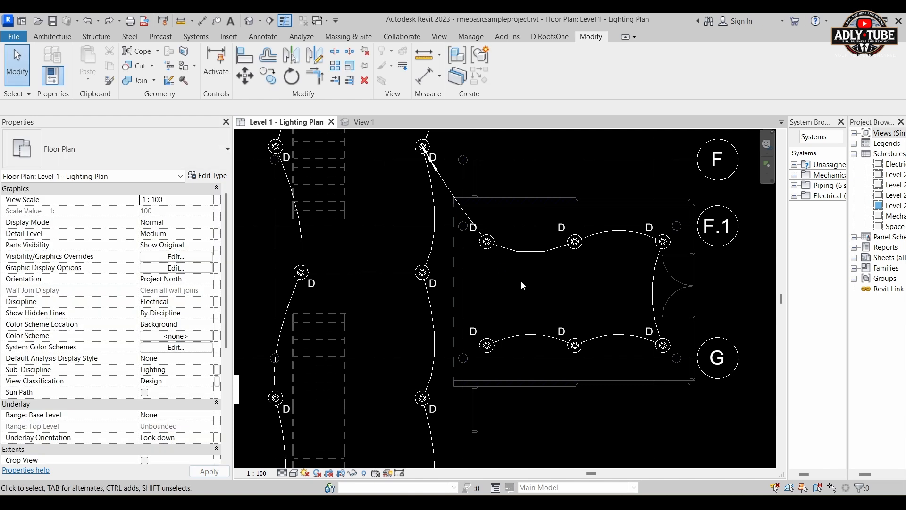
left_click(486, 243)
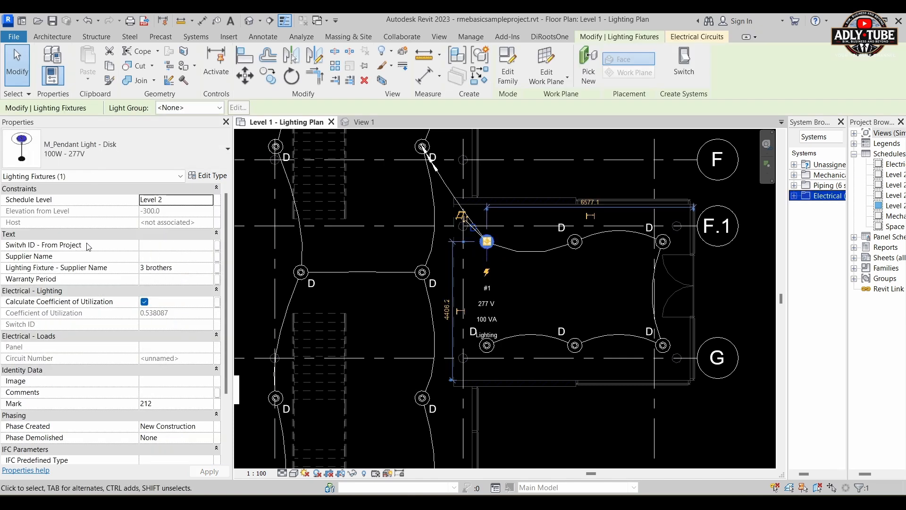
Set Switvh ID - From Project to A on the upper row's left disk pendant light, and reselect the light to check its value.
left_click(158, 245)
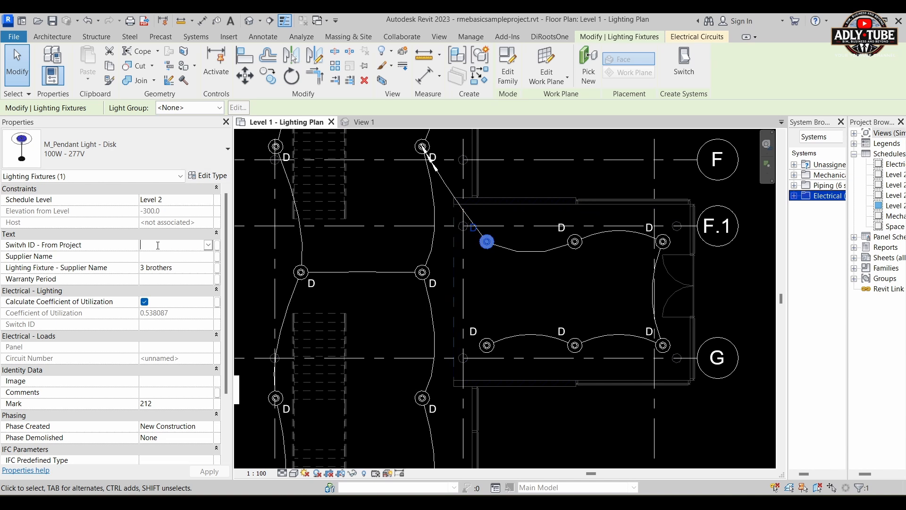
type("A")
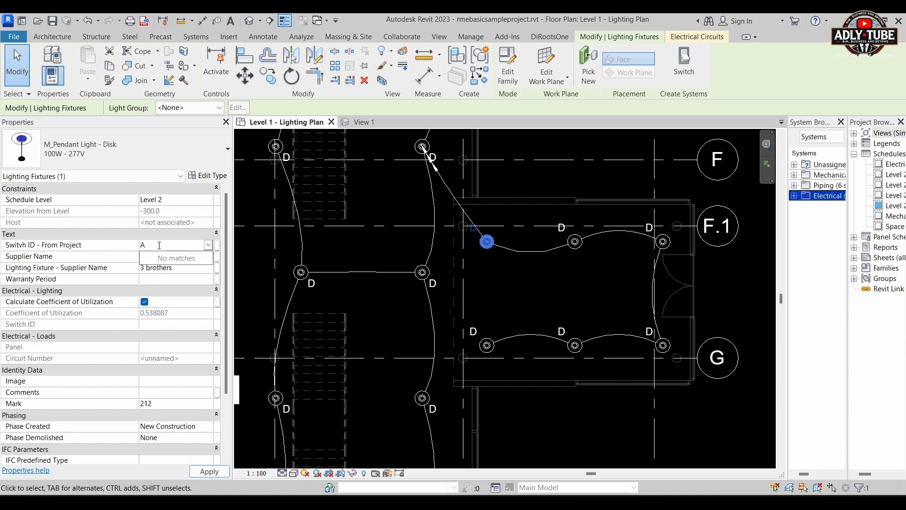
key("Return")
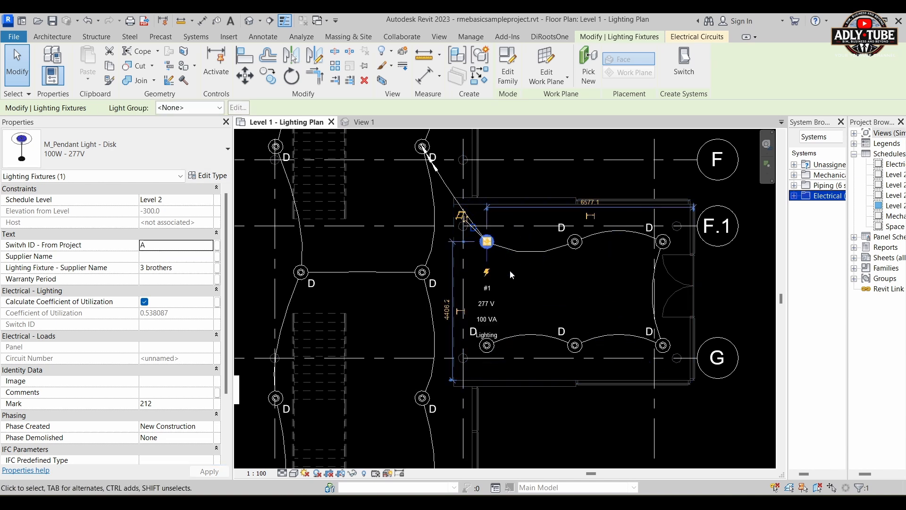
left_click(588, 415)
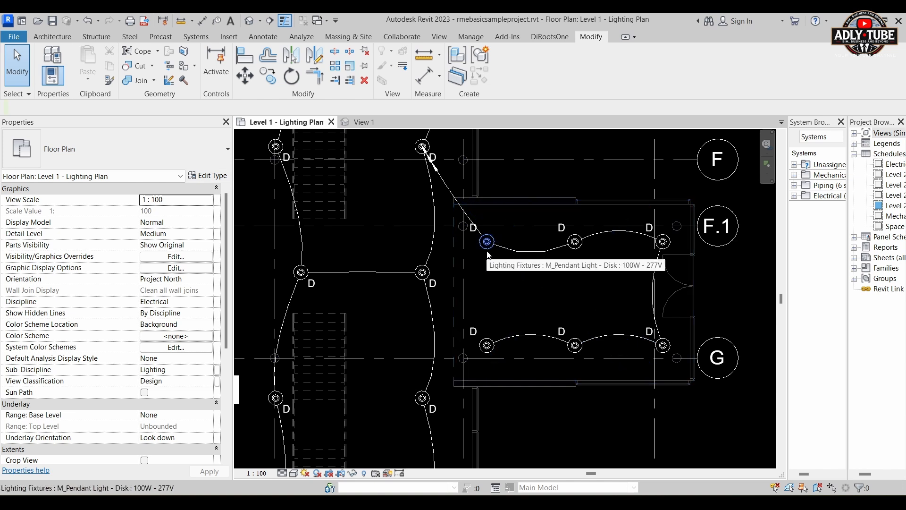
scroll(491, 248, "up", 2)
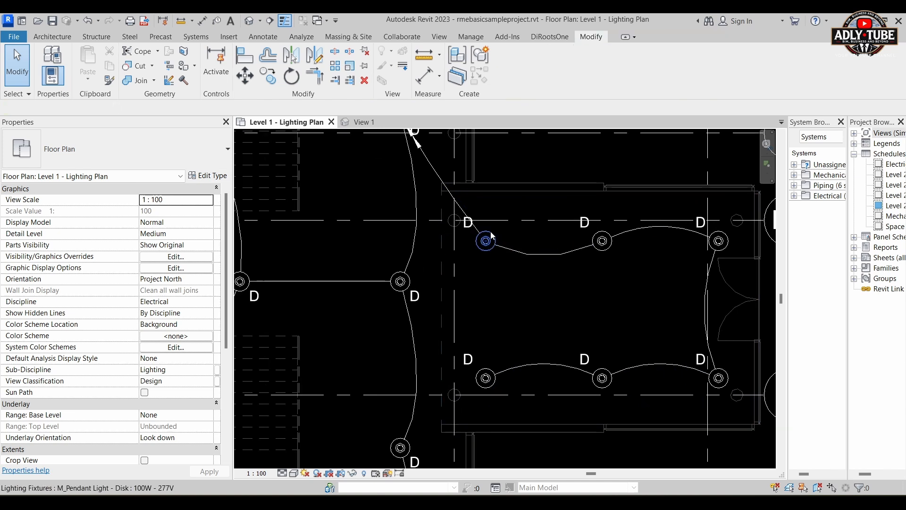
left_click(485, 249)
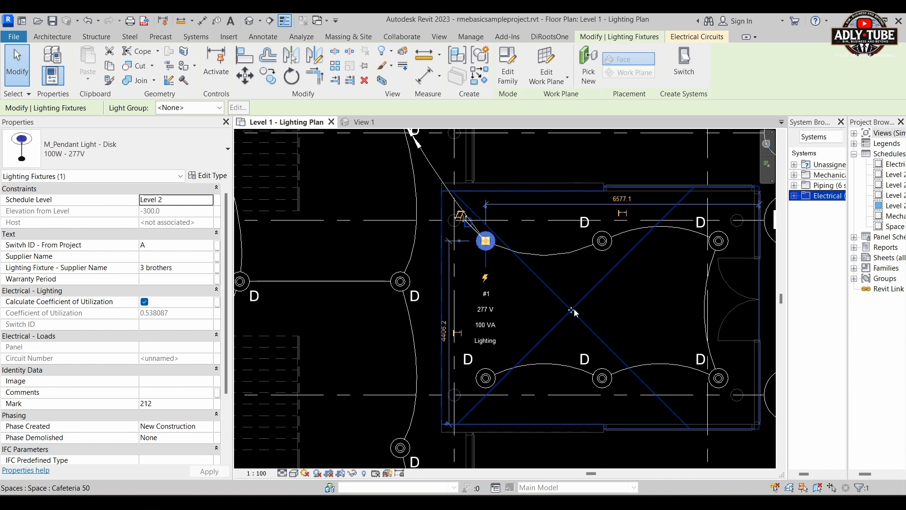
Compare the Text parameters of the upper right linear pendant light with those of the disk pendant light beside the stairs.
scroll(572, 310, "down", 3)
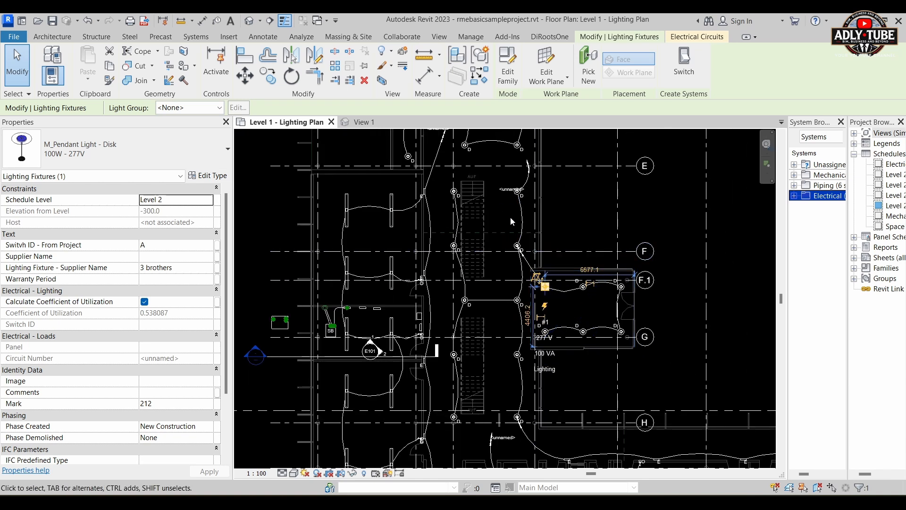
left_click(402, 200)
scroll(402, 200, "up", 2)
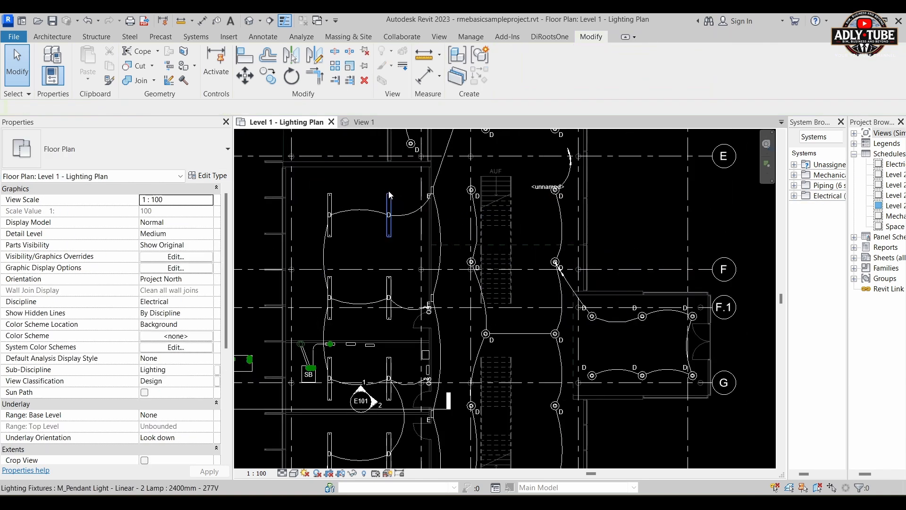
left_click(389, 225)
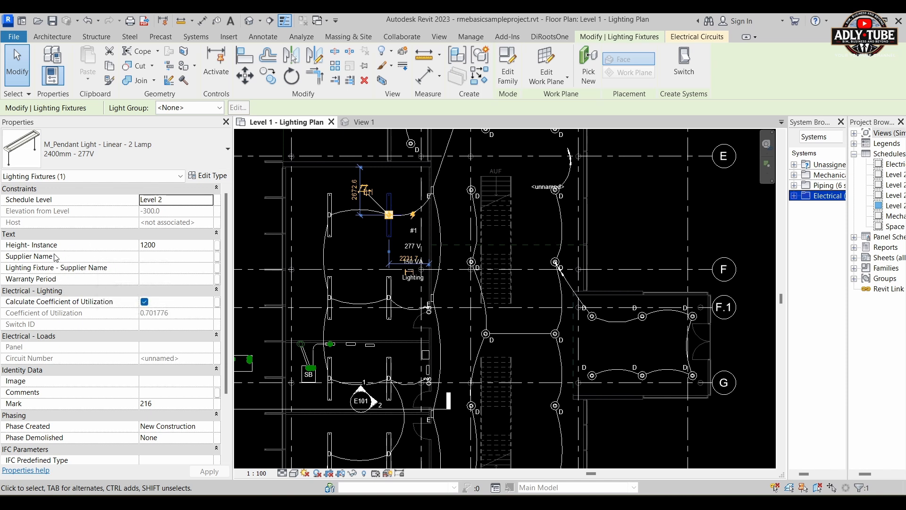
mouse_move(49, 272)
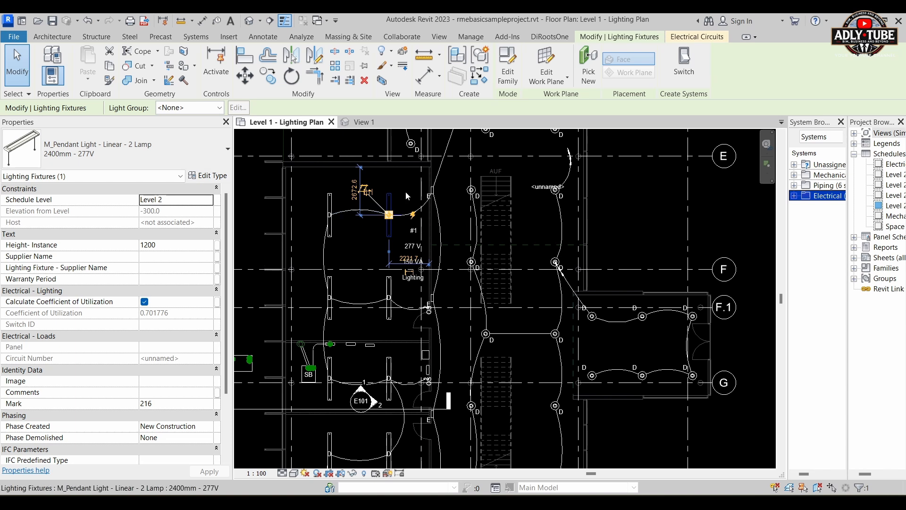
key("Escape")
scroll(399, 197, "up", 3)
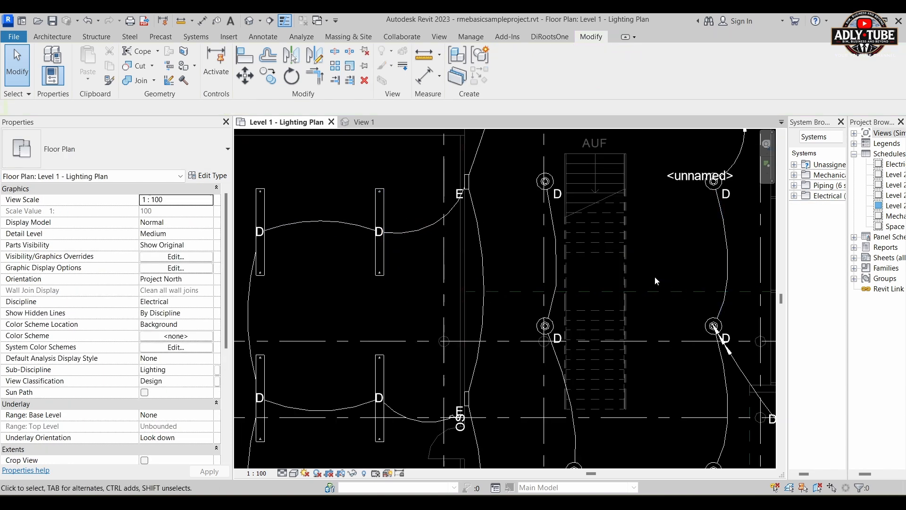
left_click(545, 181)
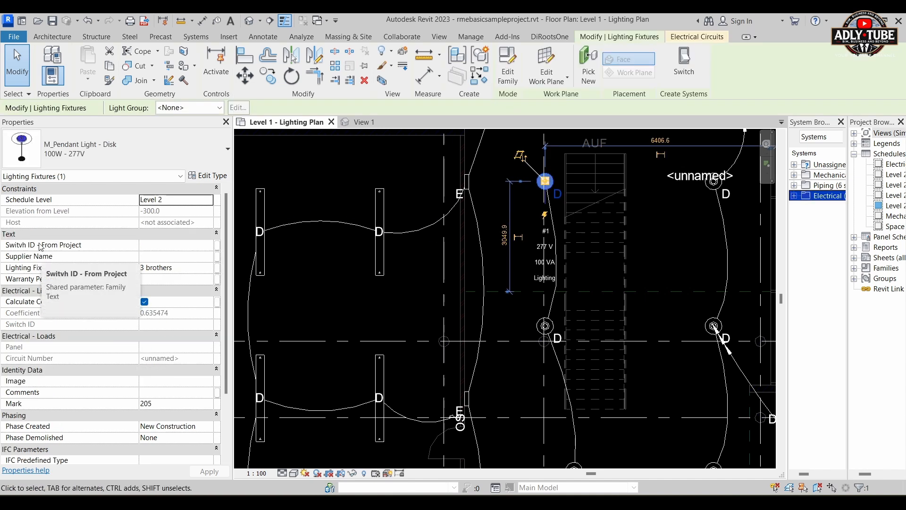
left_click(380, 222)
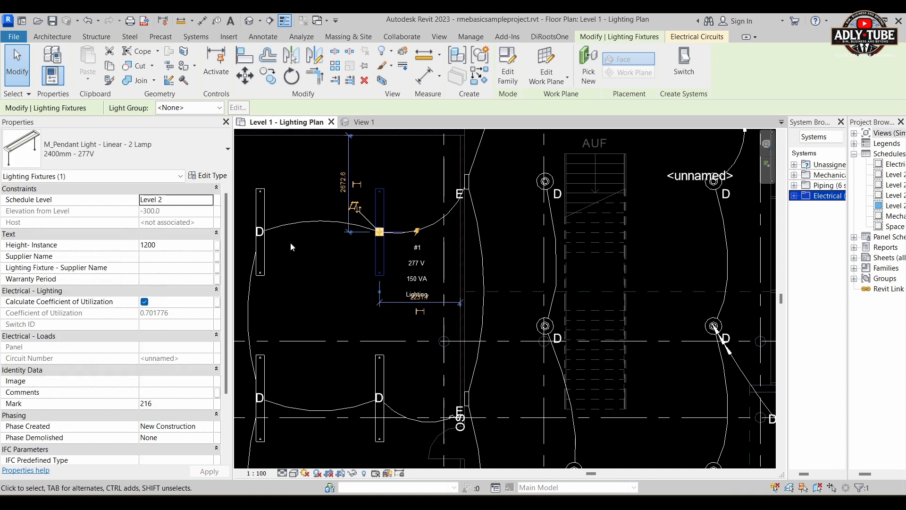
left_click(337, 234)
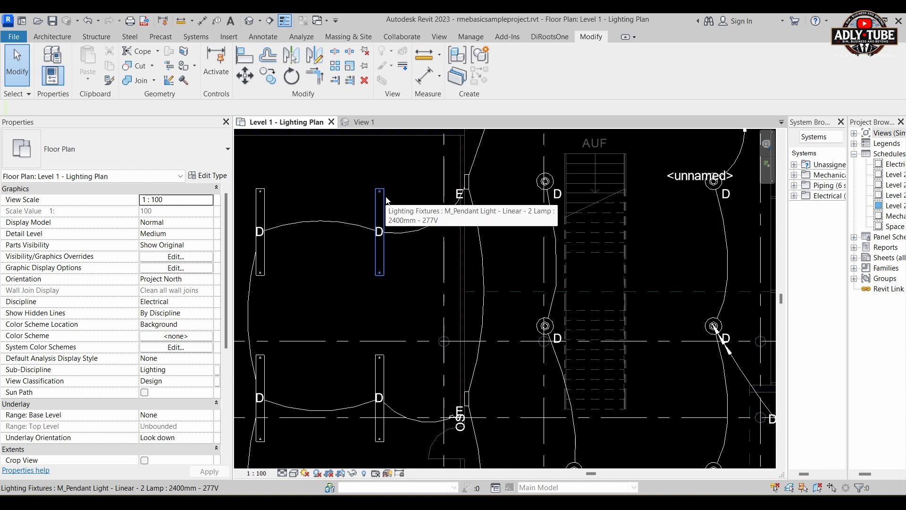
Edit the upper right linear pendant light's family and add the shared parameter "Switvh ID - From Project" as a type parameter grouped under Text.
left_click(386, 197)
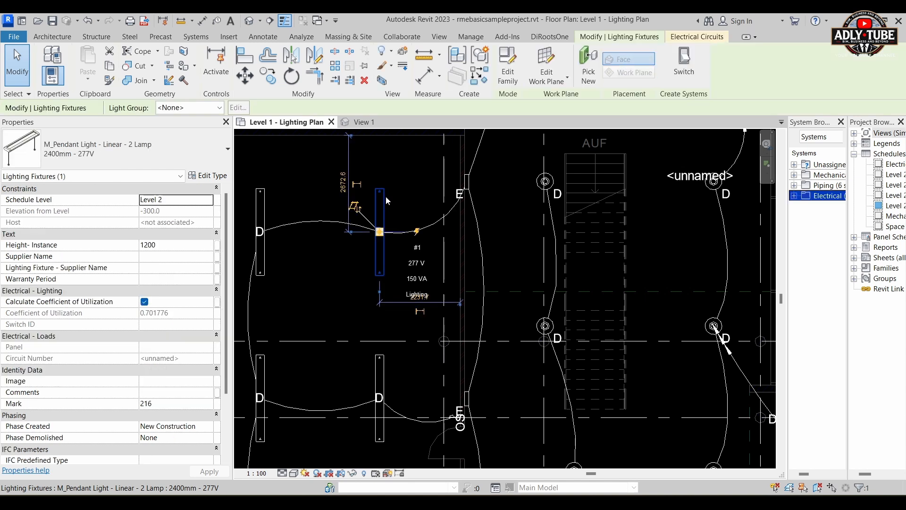
left_click(511, 72)
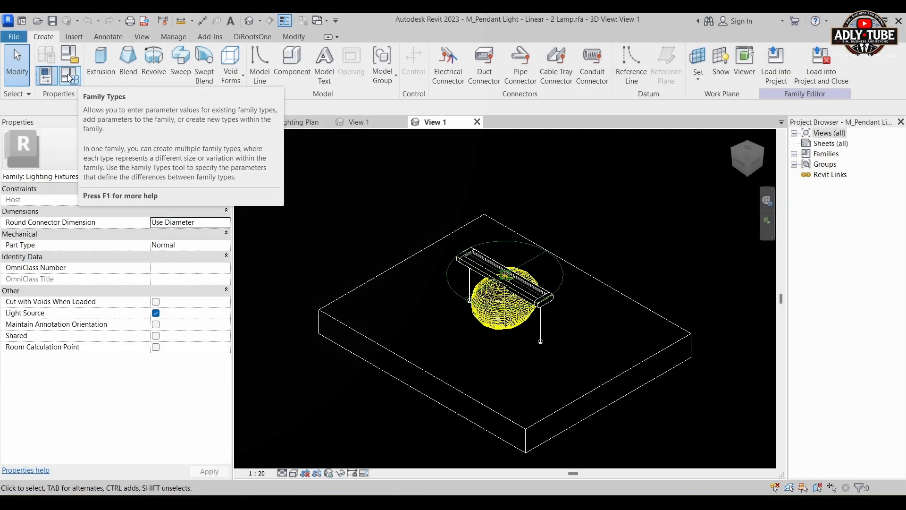
left_click(68, 74)
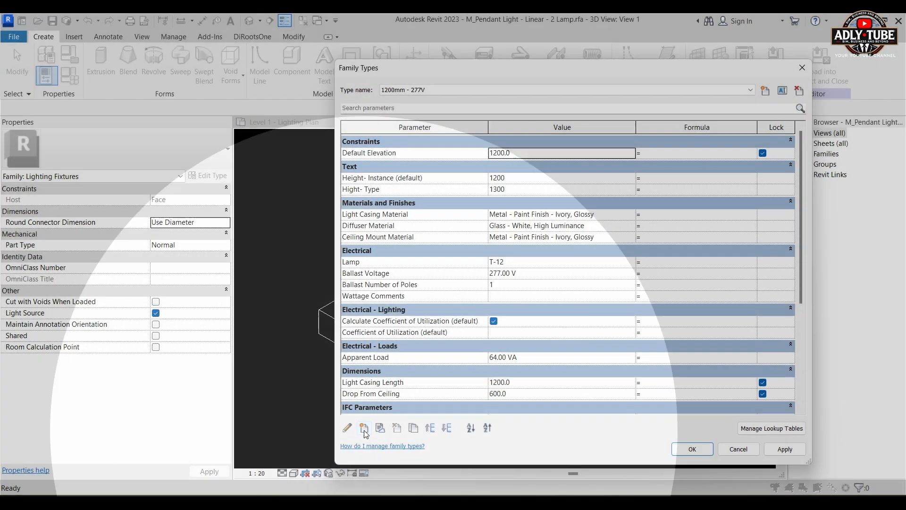
left_click(364, 428)
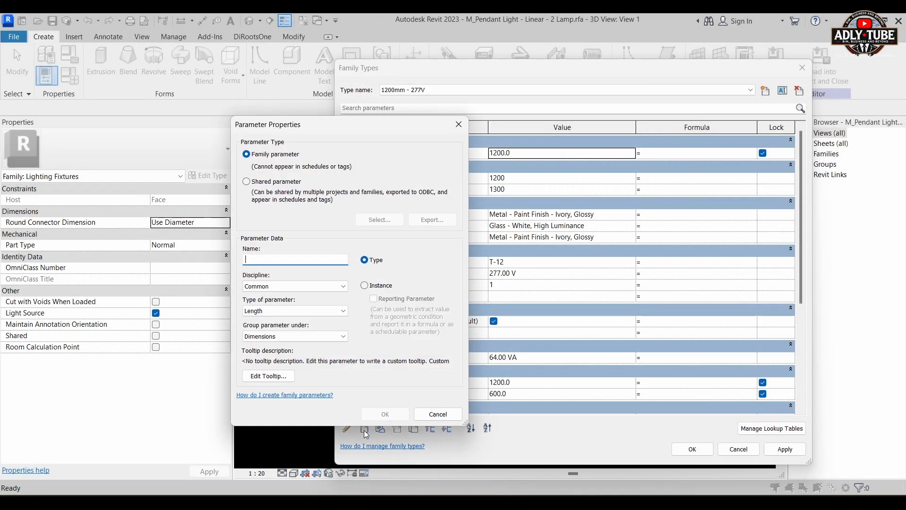
left_click(286, 181)
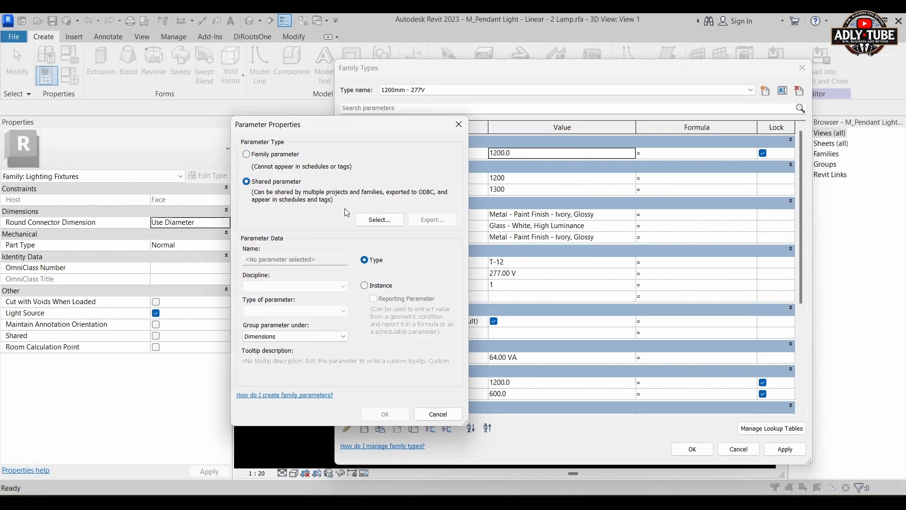
left_click(380, 220)
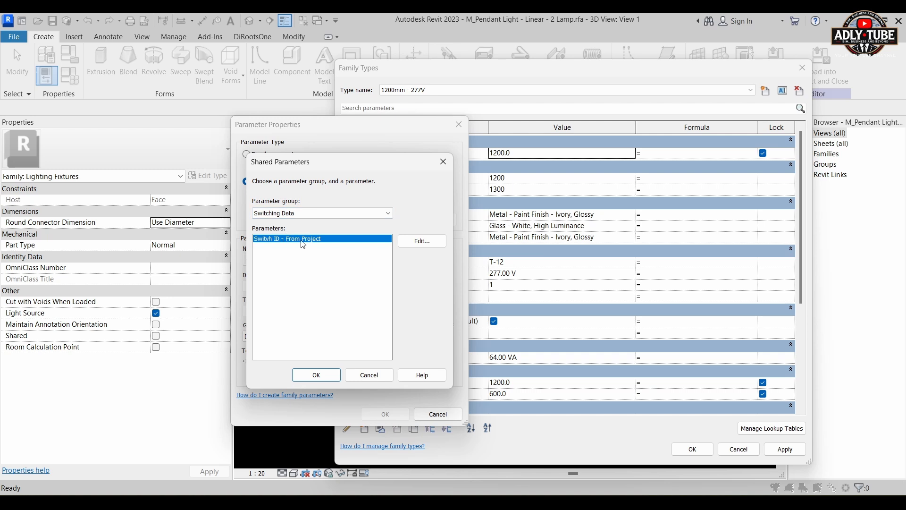
left_click(326, 375)
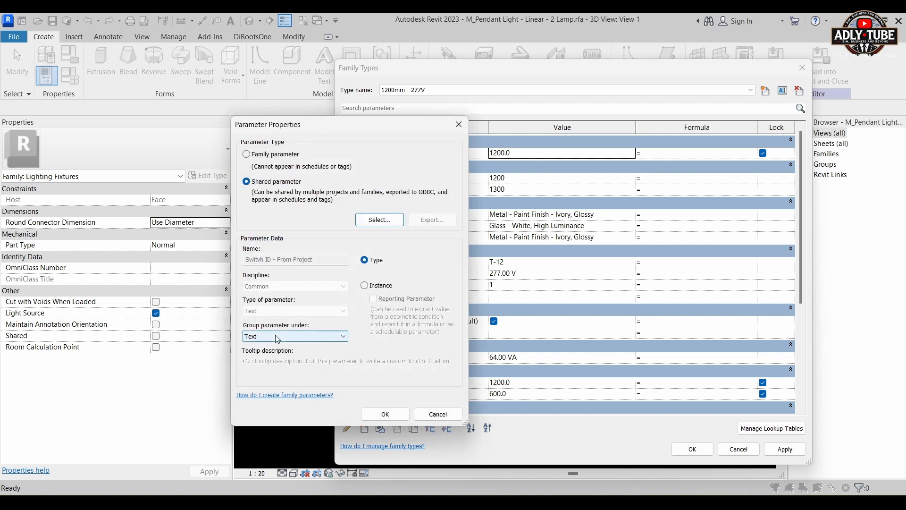
left_click(385, 414)
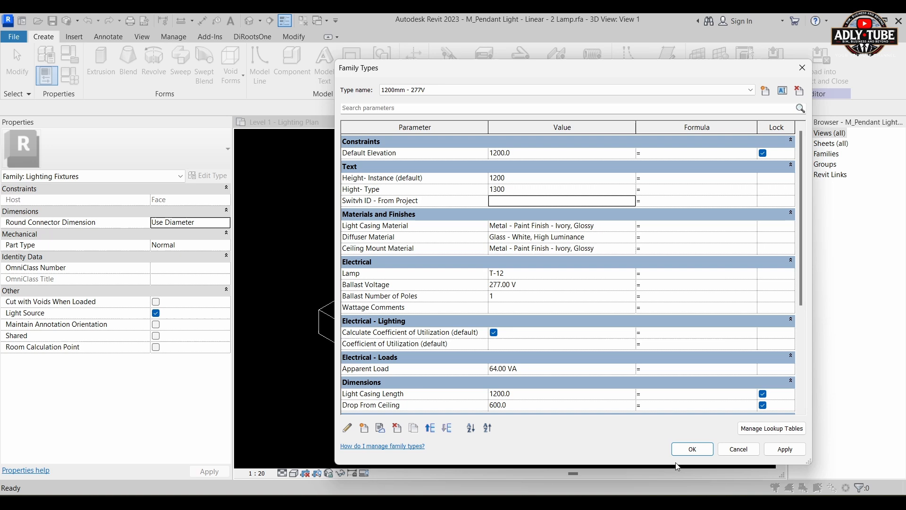
left_click(713, 450)
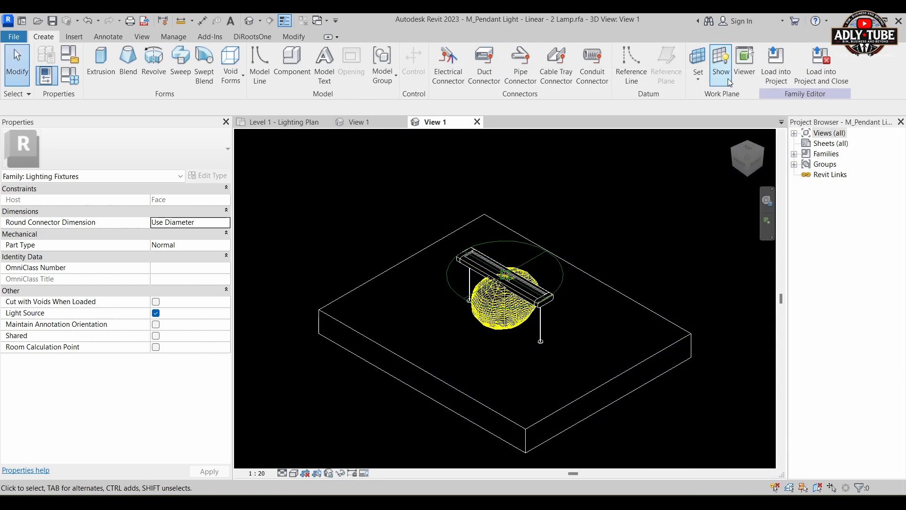
Load the linear pendant light family into rmebasicsampleproject.rvt, overwriting the existing version and its parameter values.
left_click(770, 76)
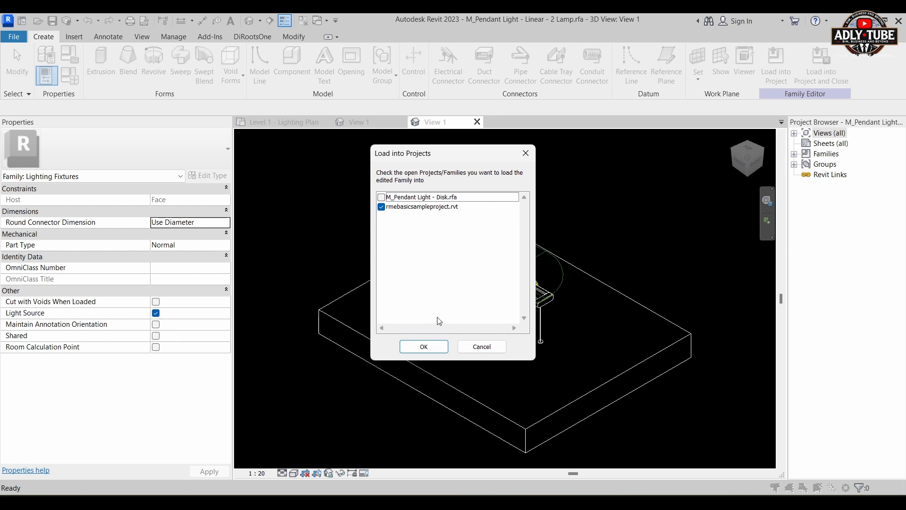
left_click(424, 347)
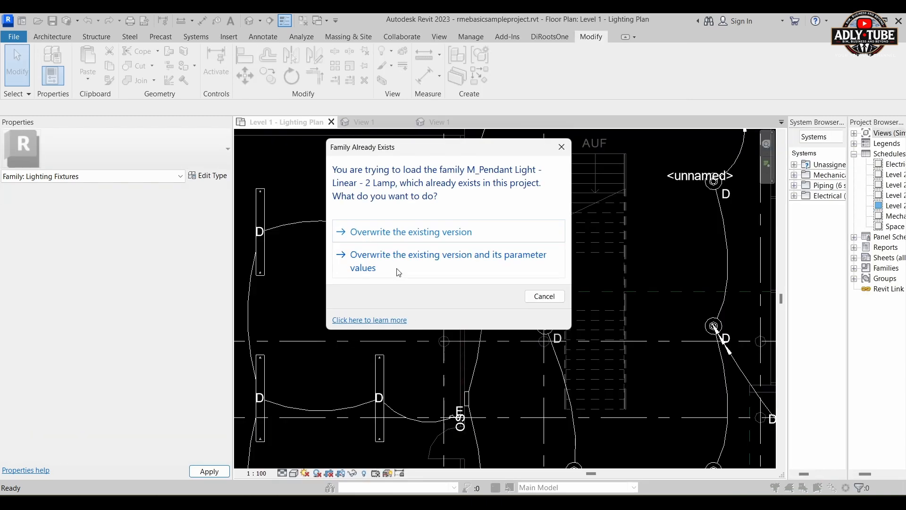
left_click(398, 272)
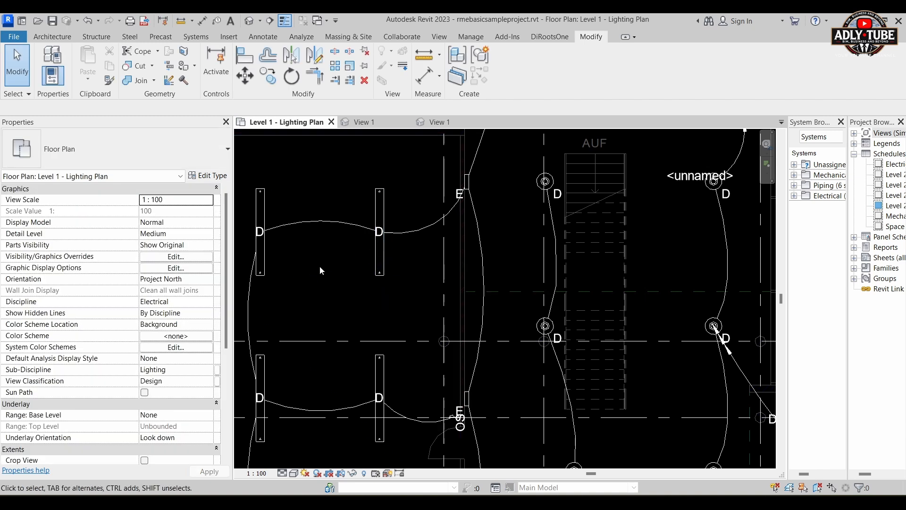
Look for the shared switch ID parameter in the upper right linear light's instance properties and type properties.
left_click(373, 276)
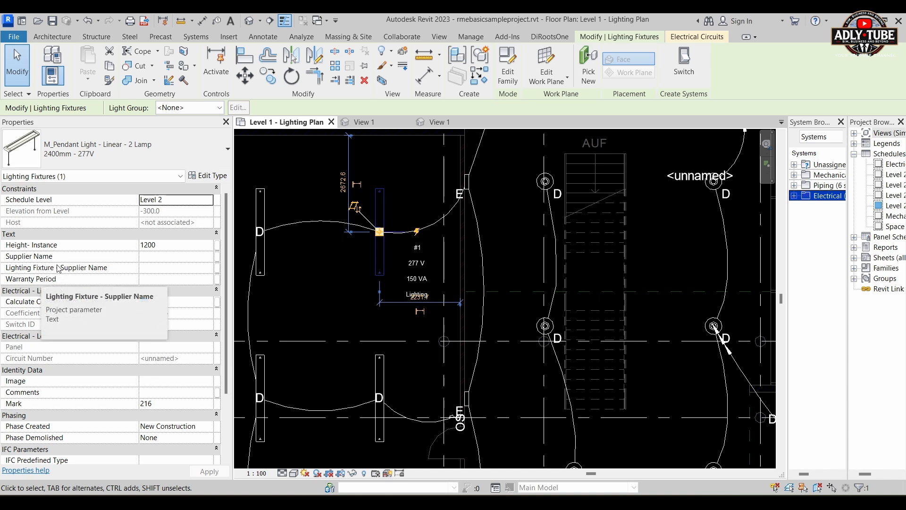
scroll(140, 218, "down", 3)
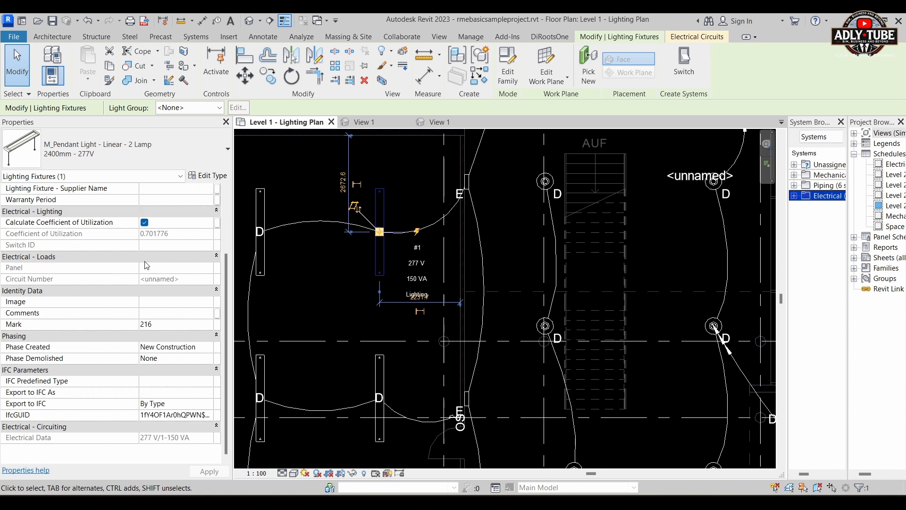
scroll(98, 372, "up", 3)
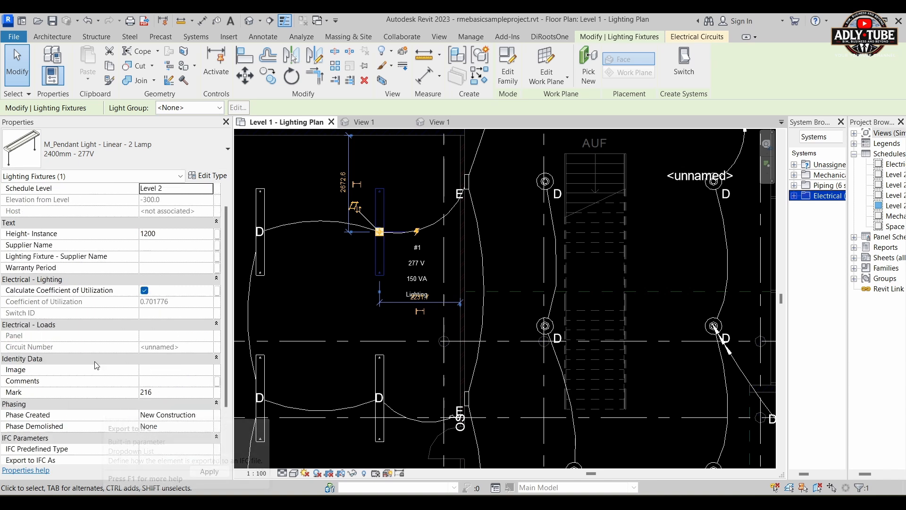
scroll(96, 340, "up", 1)
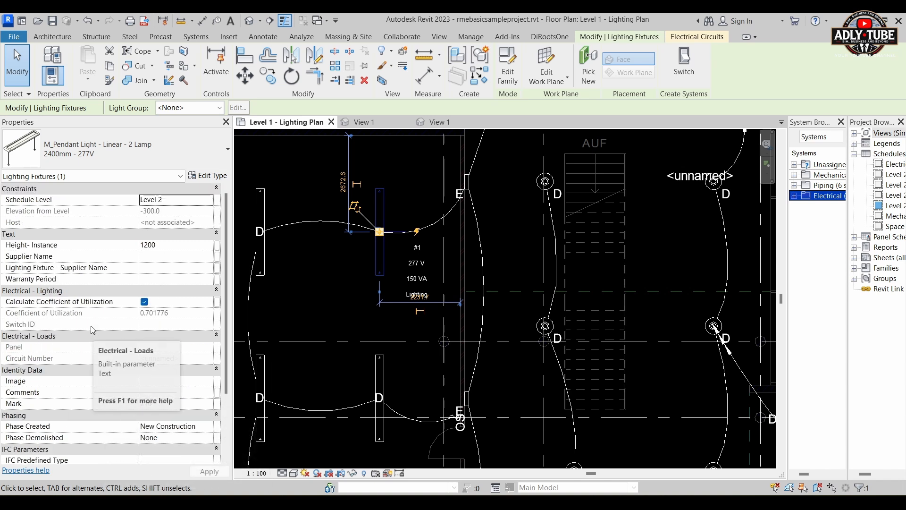
left_click(208, 176)
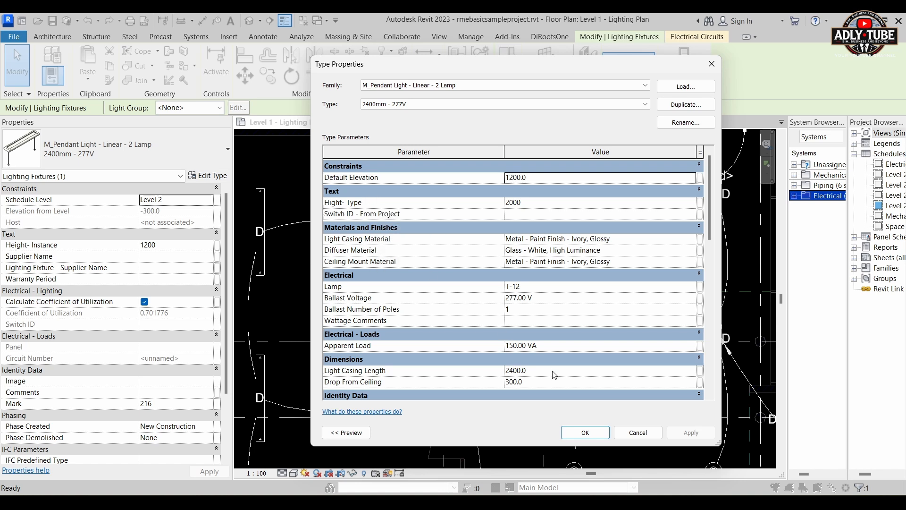
left_click(630, 433)
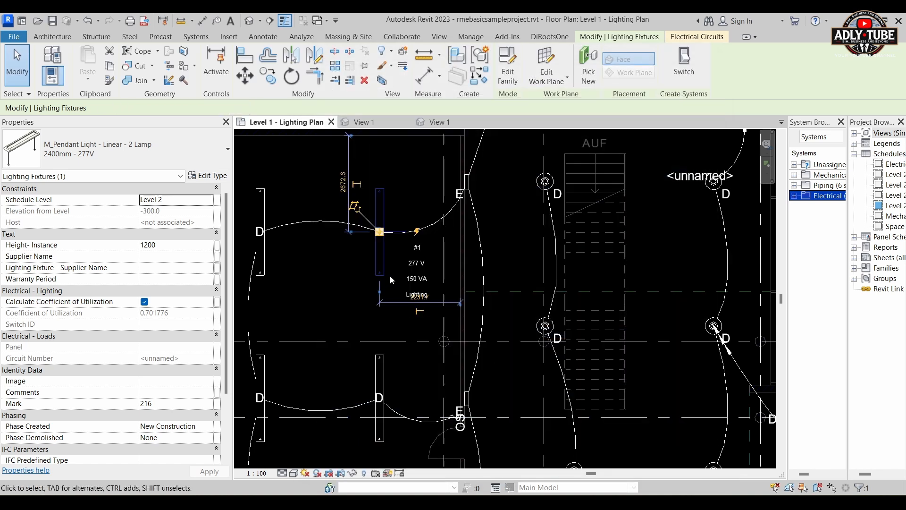
left_click(396, 159)
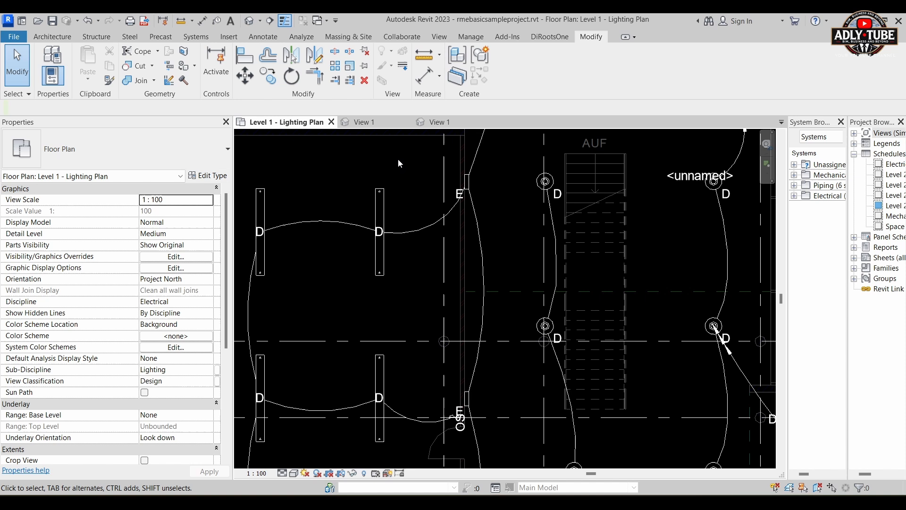
Change the shared parameter "Switvh ID - From Project" in the linear pendant light family from a type to an instance parameter.
left_click(454, 123)
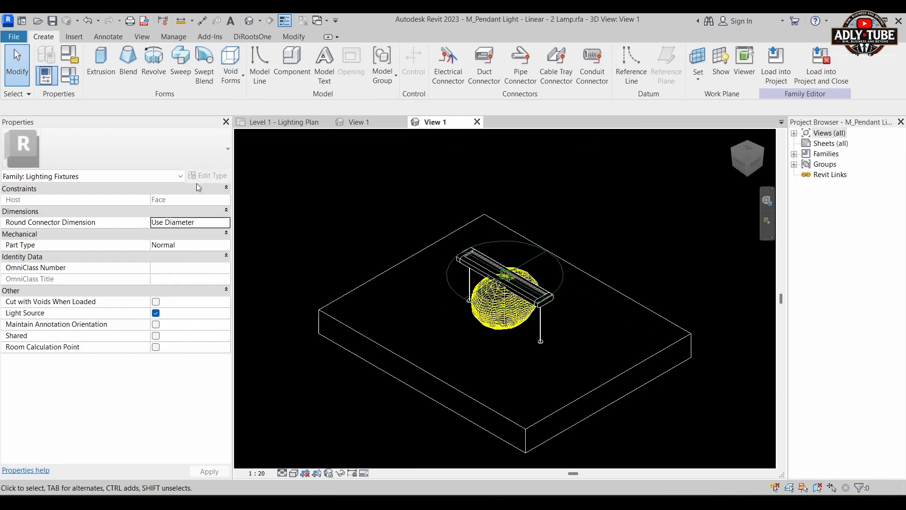
left_click(71, 76)
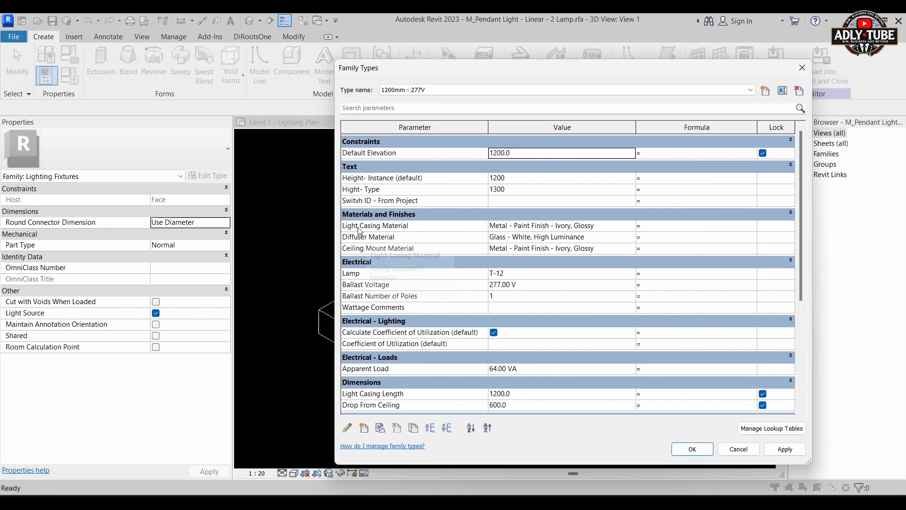
left_click(369, 201)
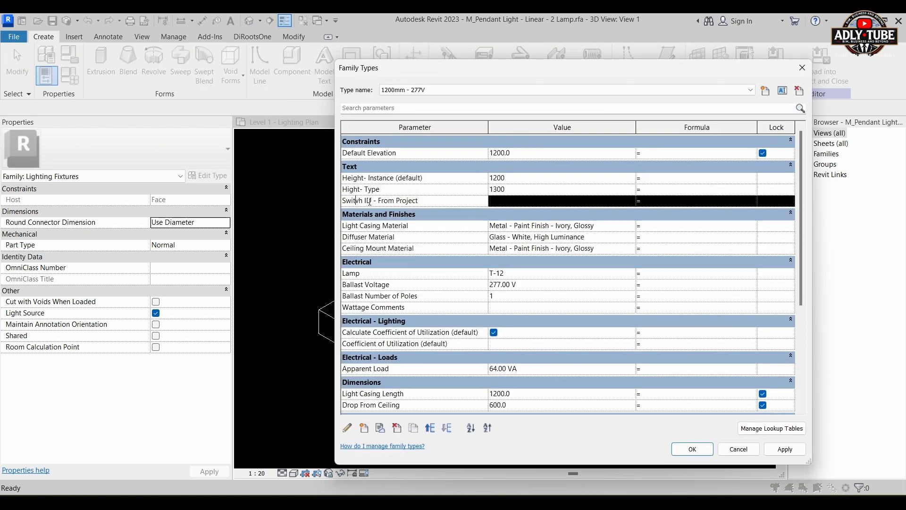
left_click(349, 428)
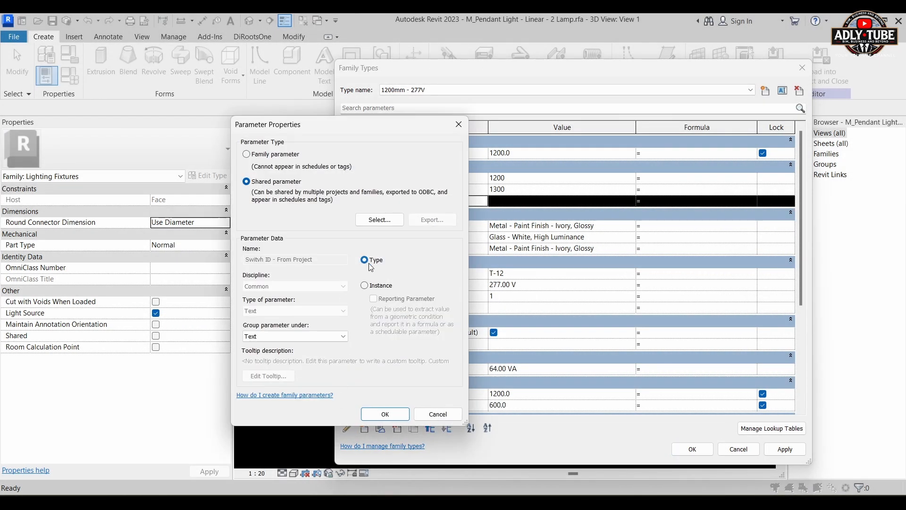
left_click(367, 288)
left_click(374, 414)
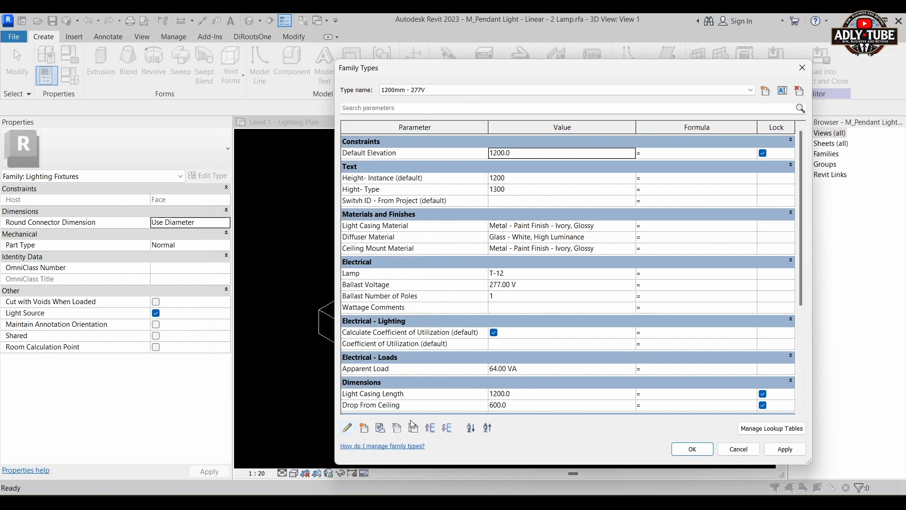
left_click(698, 454)
right_click(698, 454)
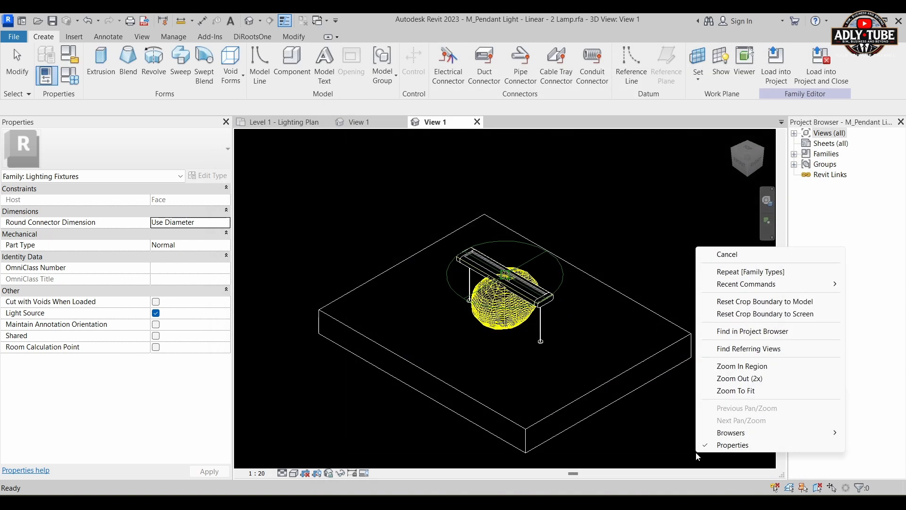
left_click(636, 201)
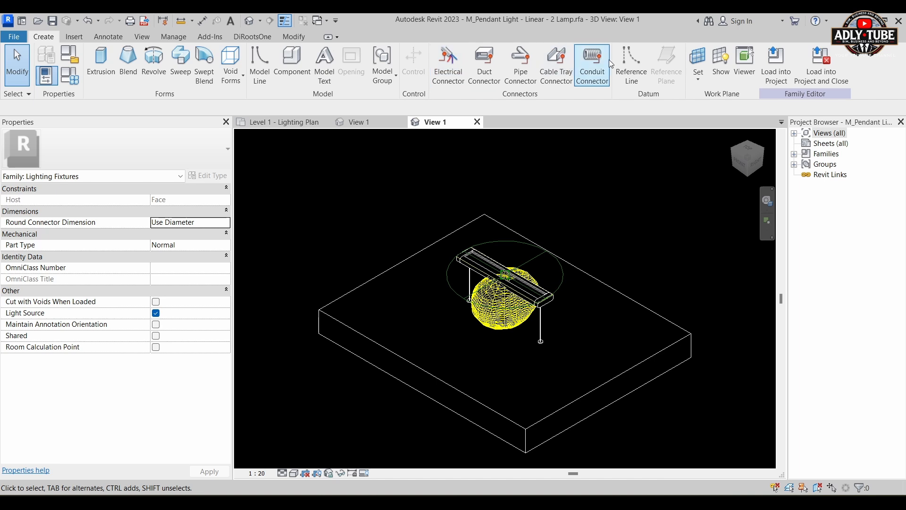
Reload the linear pendant light family into rmebasicsampleproject.rvt only, overwriting the existing version and its parameter values.
left_click(776, 65)
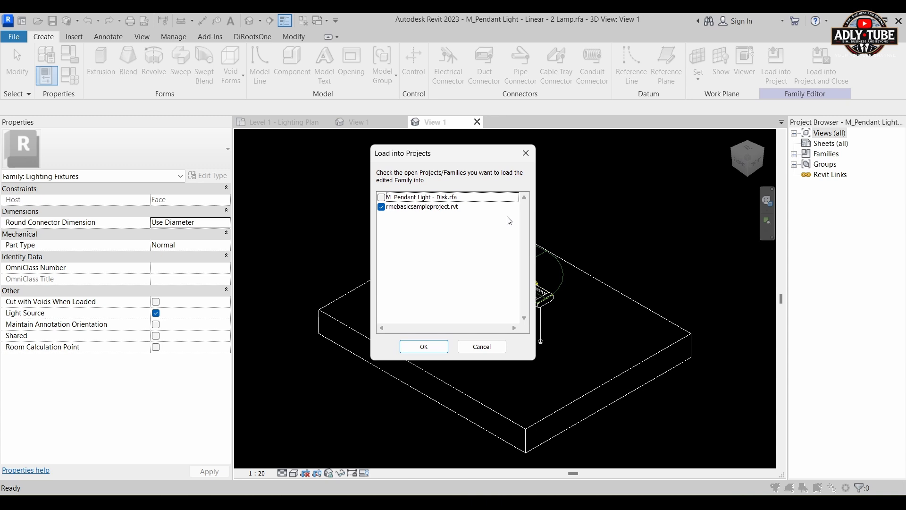
left_click(424, 346)
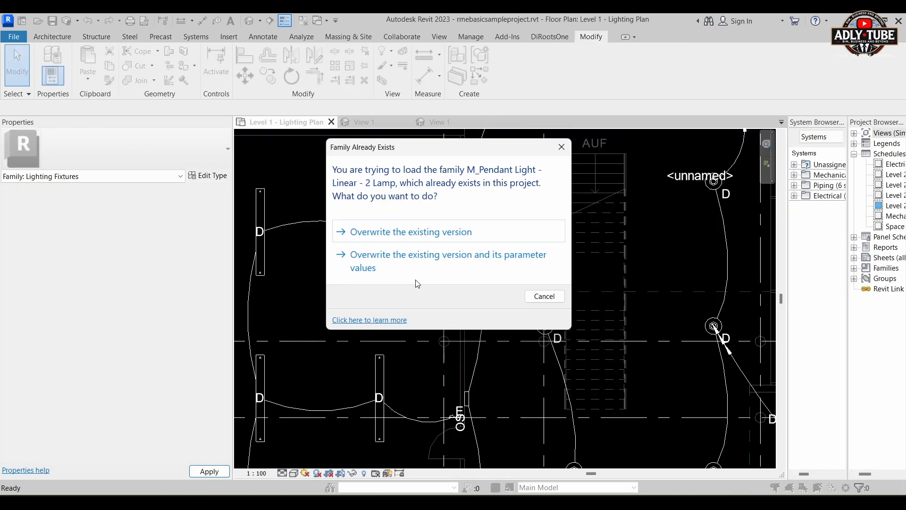
left_click(415, 266)
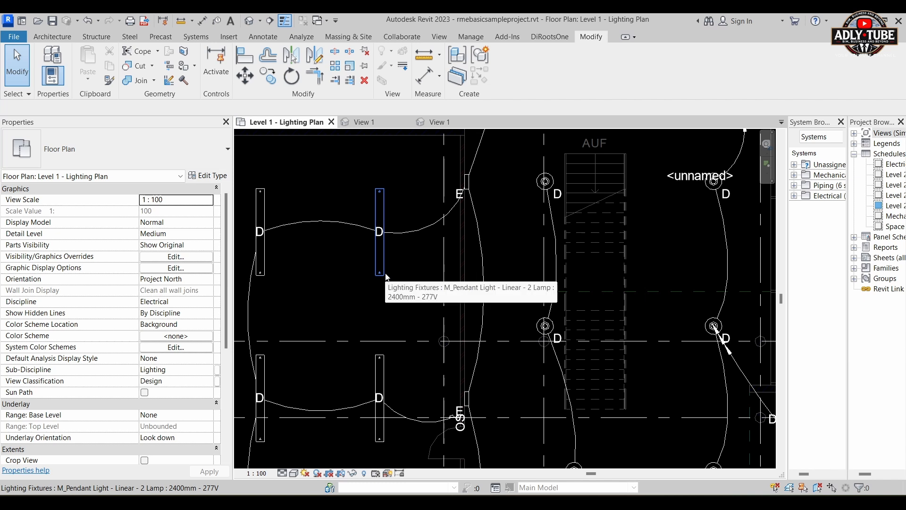
Check the upper right linear pendant light's instance properties for "Switvh ID - From Project" under Text.
left_click(386, 274)
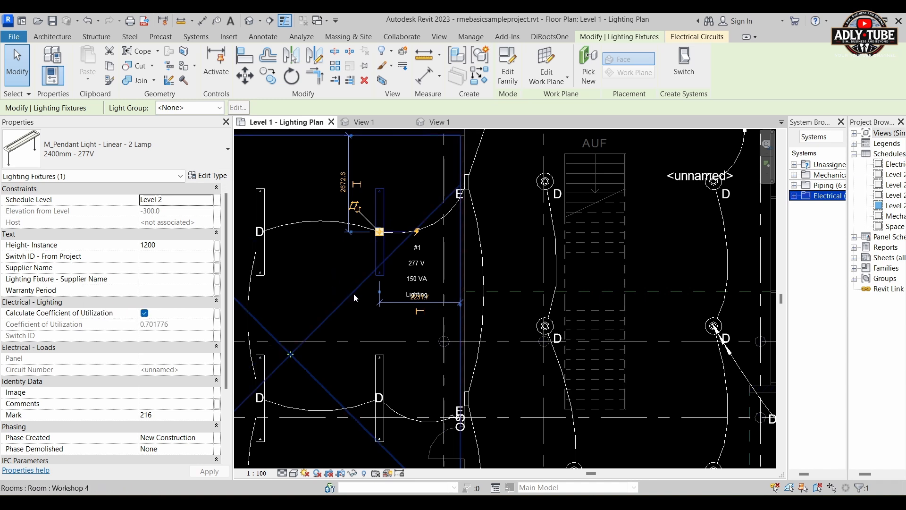
key("Escape")
scroll(397, 215, "down", 1)
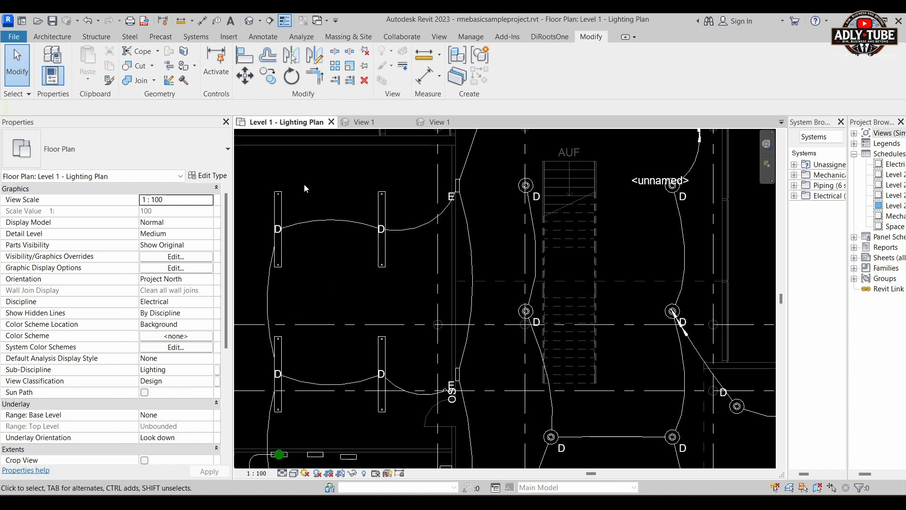
Start opening a project and browse to the Program Files folder on Local Disk (C:).
left_click(17, 38)
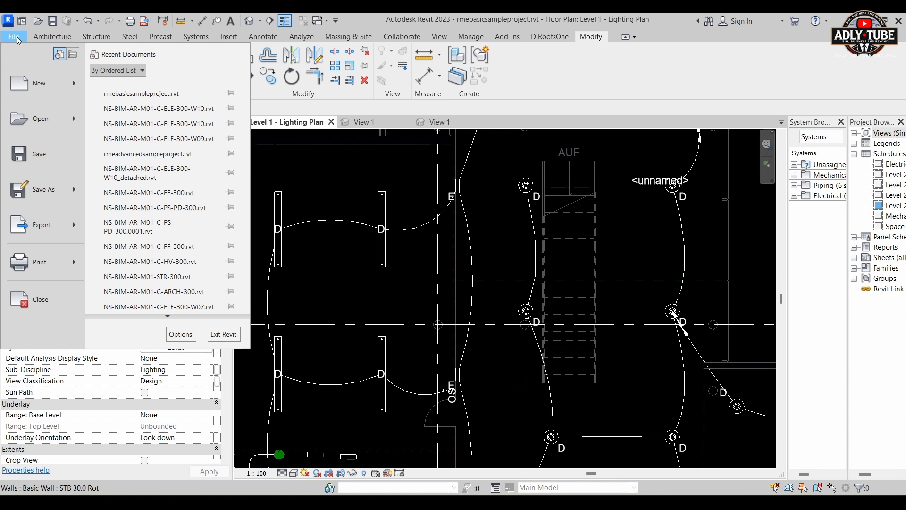
mouse_move(72, 120)
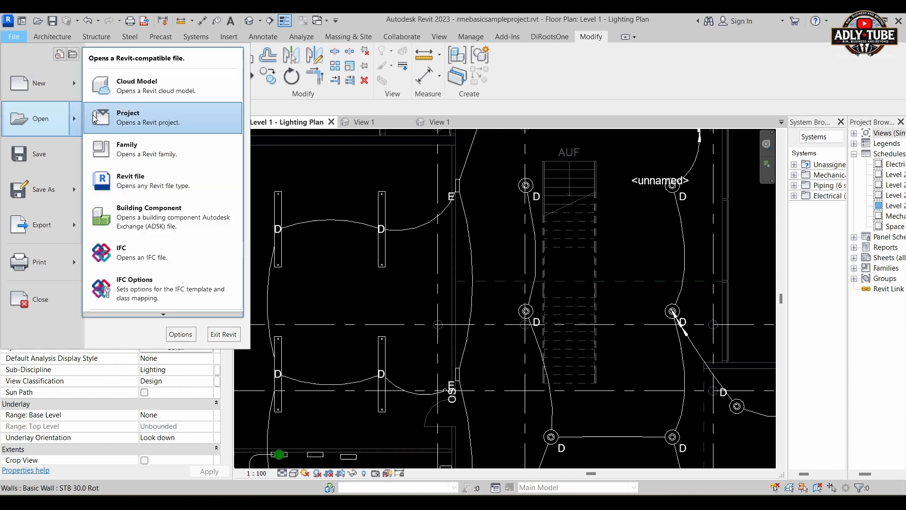
left_click(136, 117)
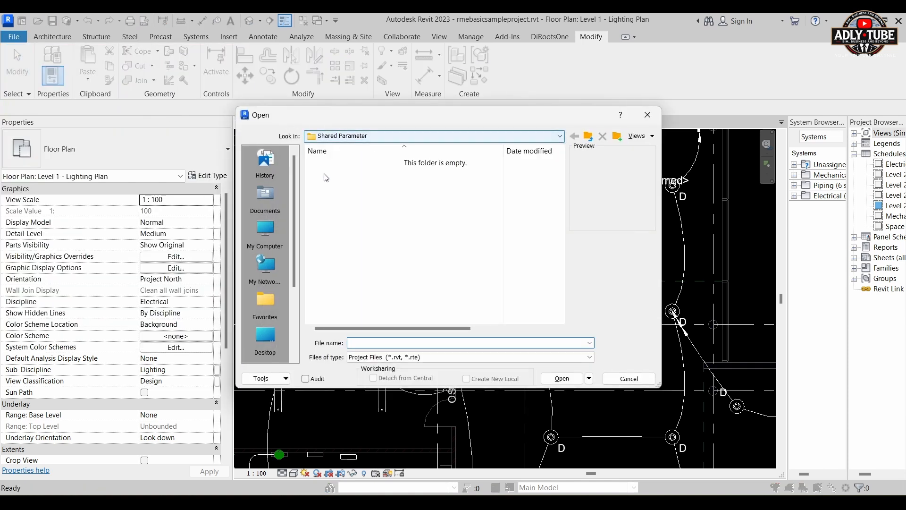
scroll(270, 281, "down", 3)
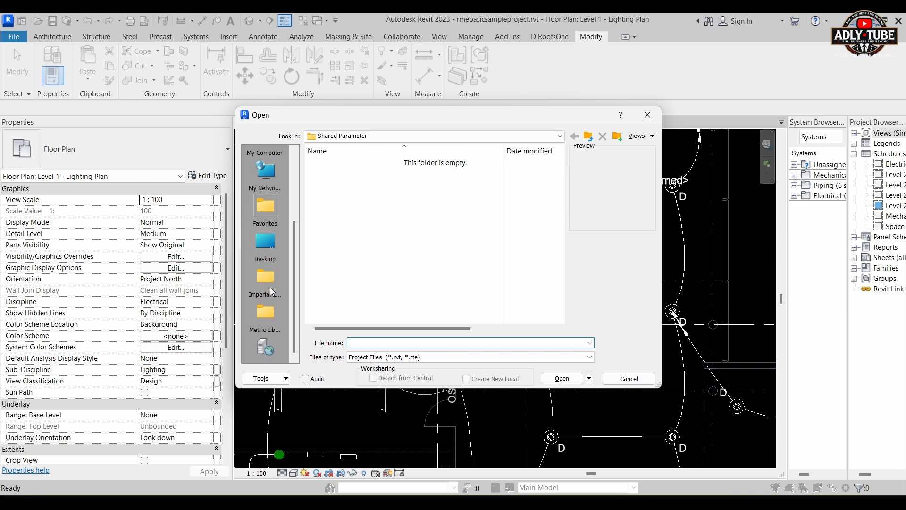
scroll(273, 253, "up", 3)
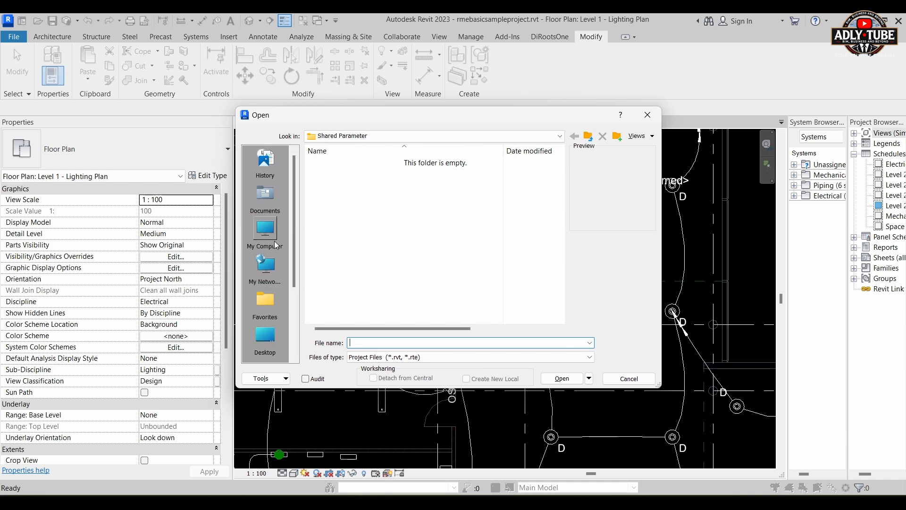
left_click(265, 232)
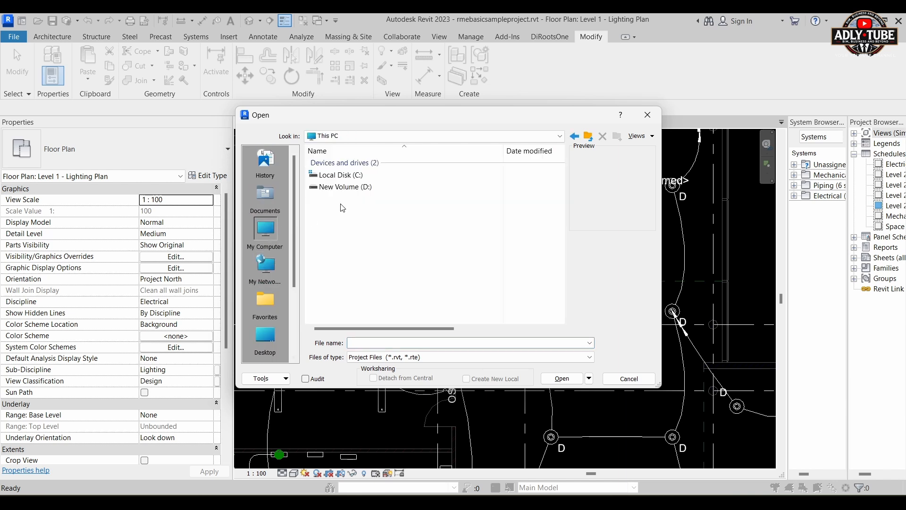
double_click(358, 174)
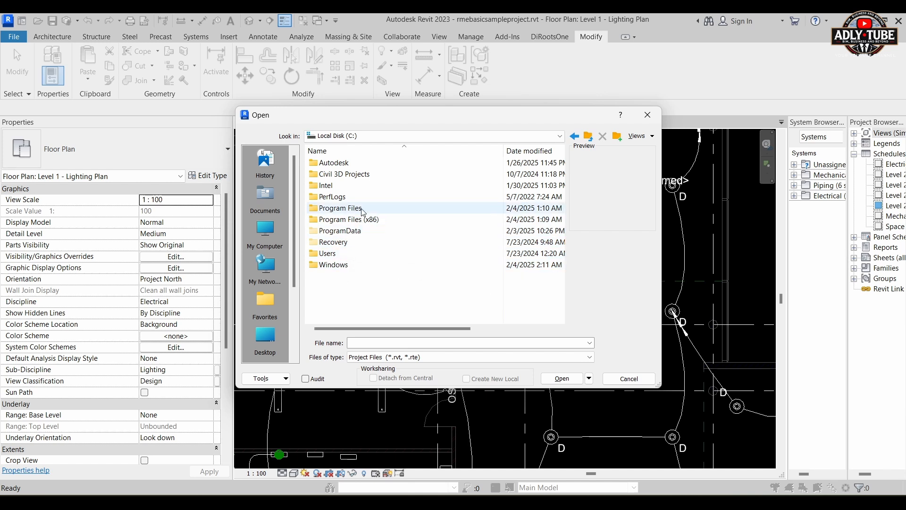
double_click(357, 213)
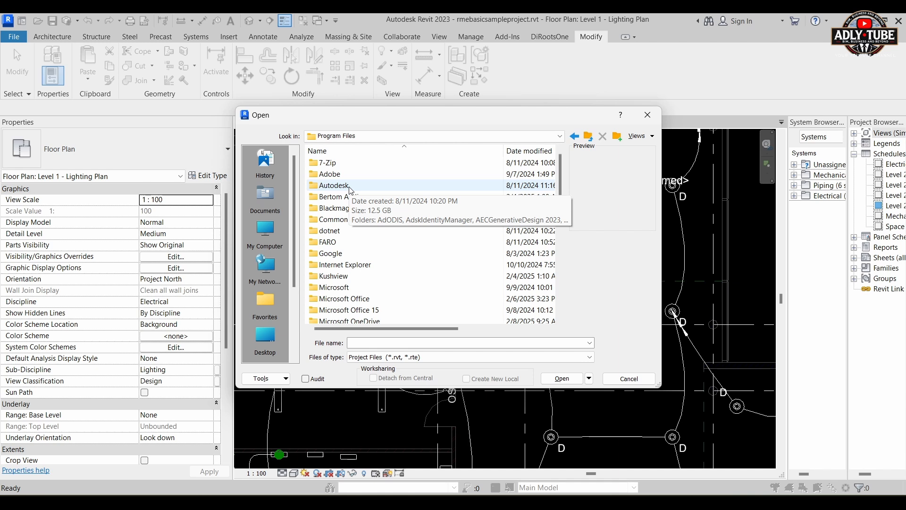
Browse to Autodesk, Revit 2023, Samples and preview rme_basic_sample_project.rvt, and leave without opening it.
double_click(350, 189)
scroll(359, 236, "down", 3)
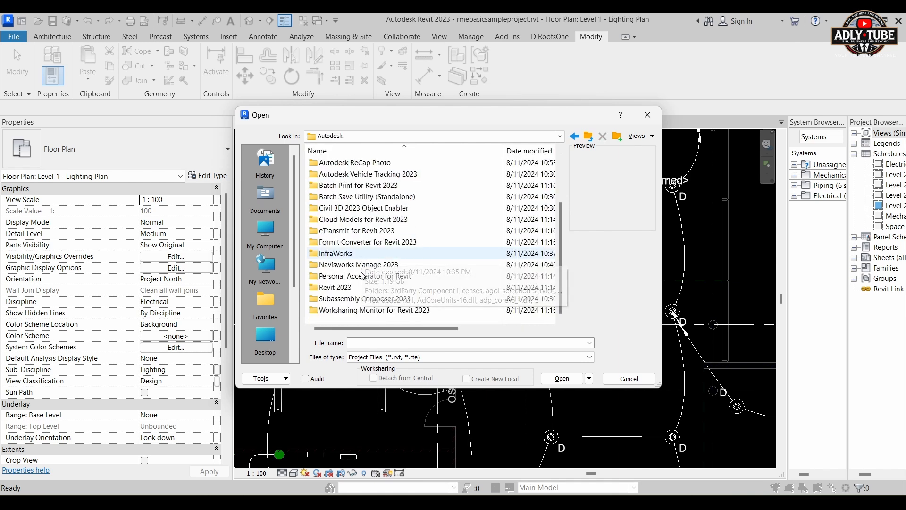
double_click(355, 287)
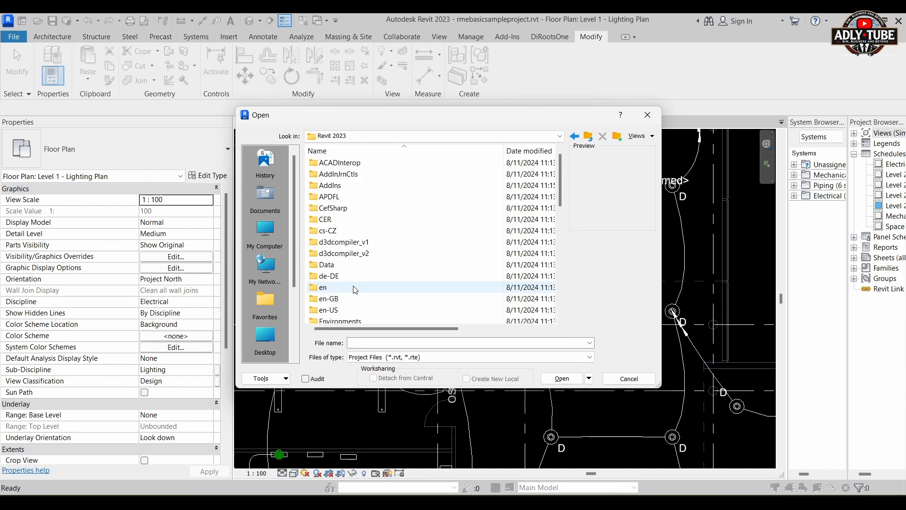
scroll(355, 290, "down", 5)
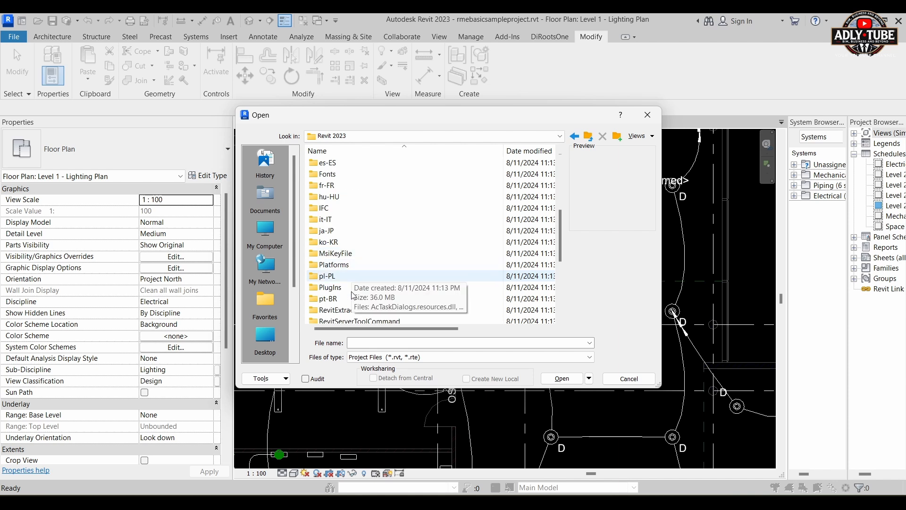
scroll(354, 295, "down", 2)
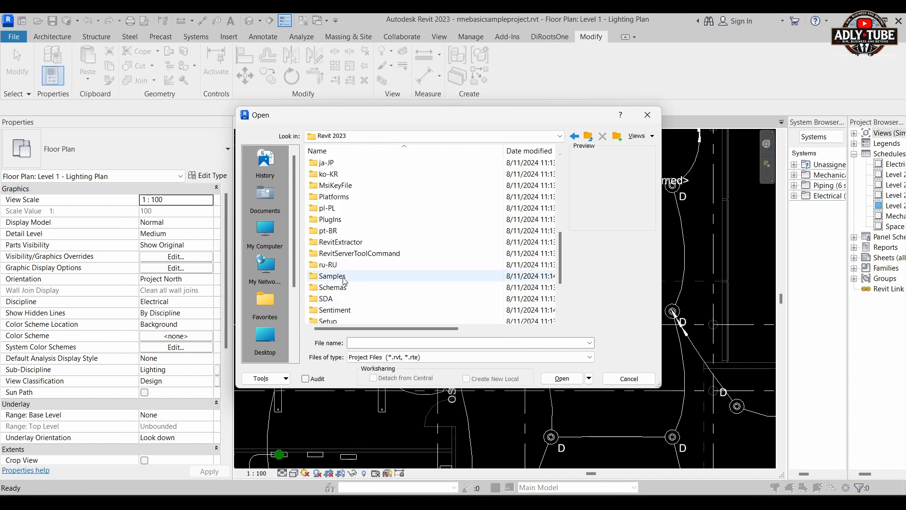
double_click(345, 279)
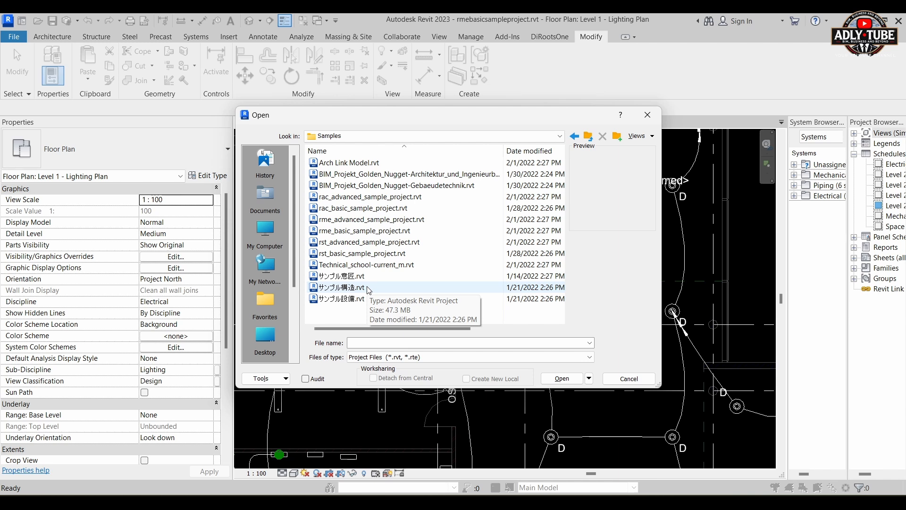
left_click(375, 231)
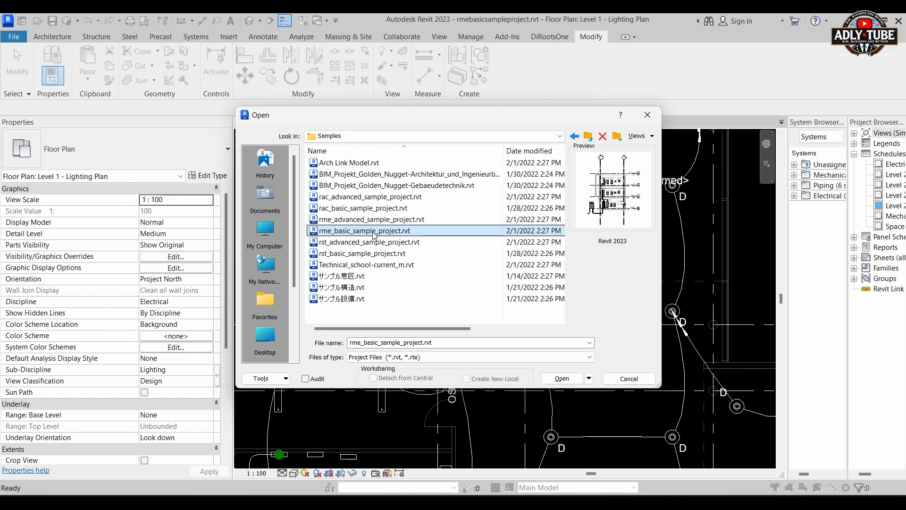
left_click(632, 379)
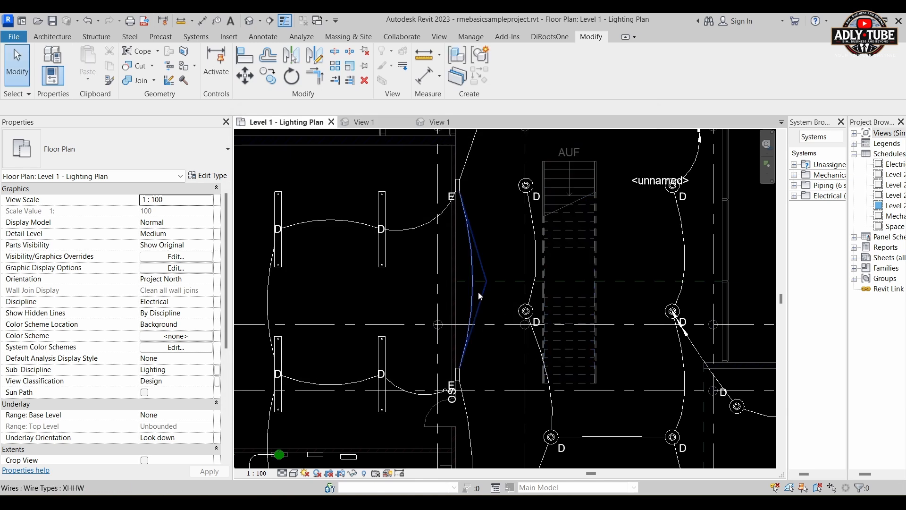
Review the upper right linear pendant light's Text parameters and look over the other light fixtures in the lighting plan.
scroll(480, 296, "down", 4)
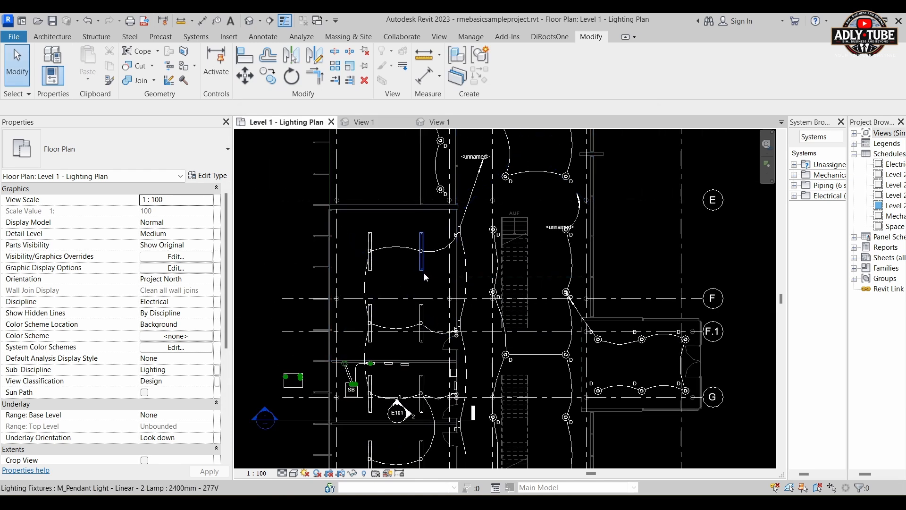
left_click(423, 271)
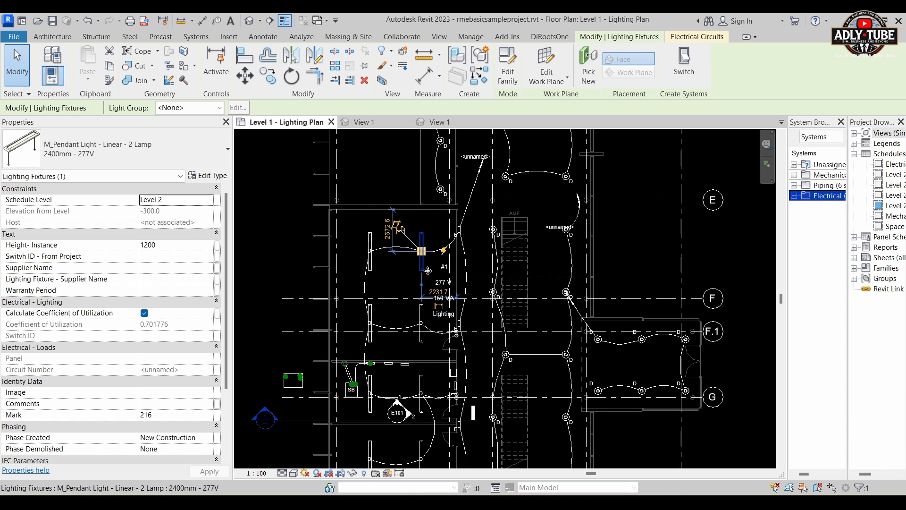
scroll(504, 227, "down", 5)
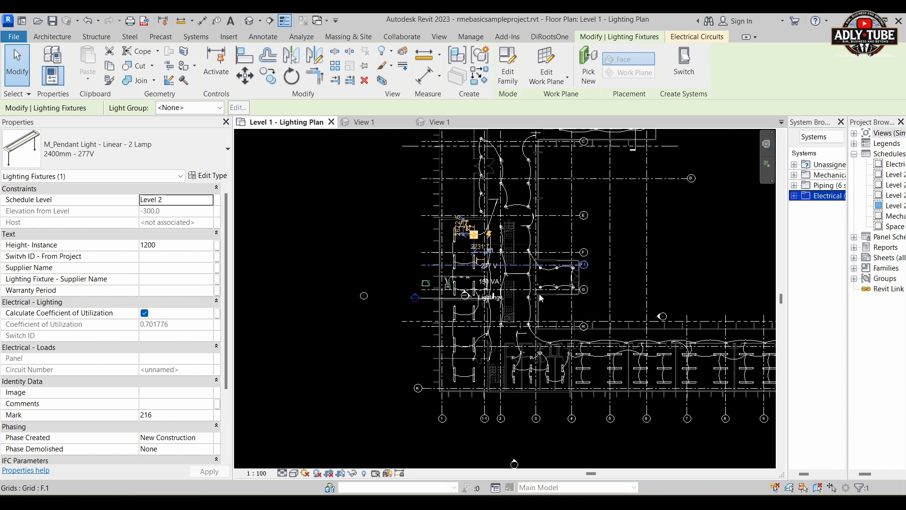
scroll(540, 298, "up", 6)
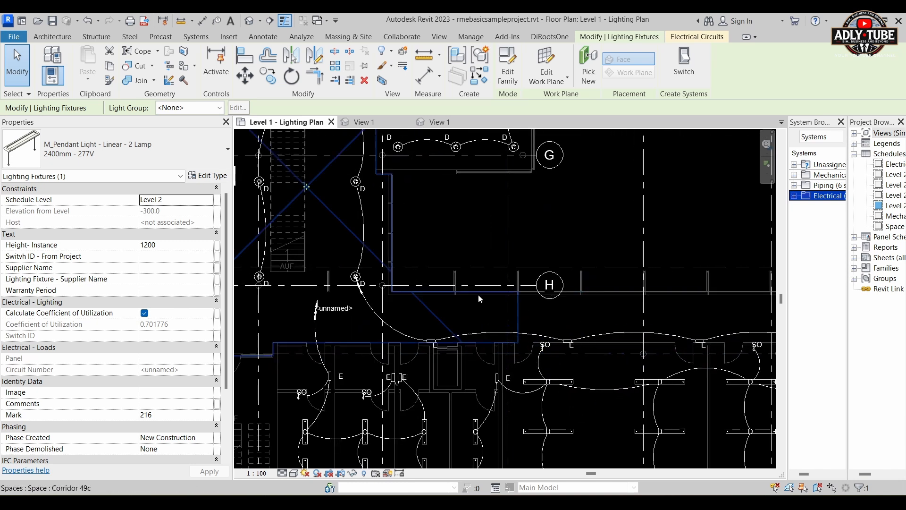
scroll(480, 298, "down", 2)
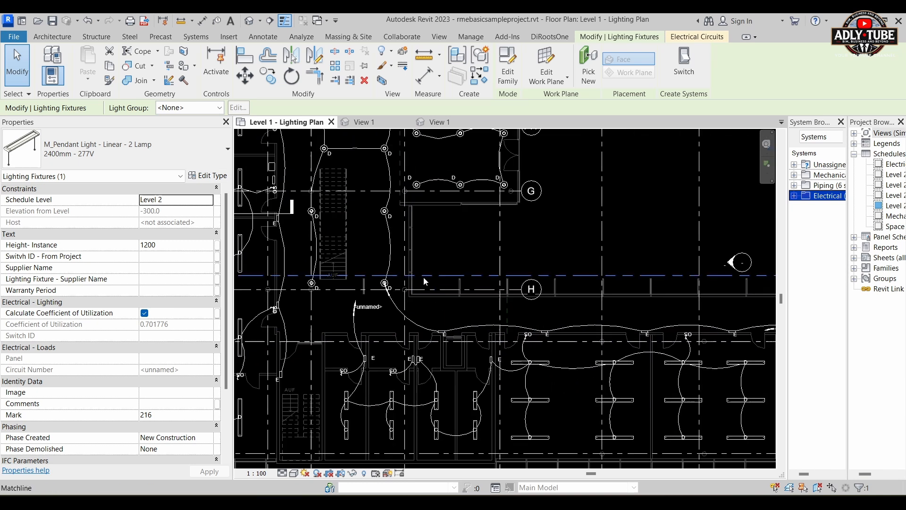
left_click(576, 220)
Close the linear pendant light family without saving its changes.
left_click(454, 125)
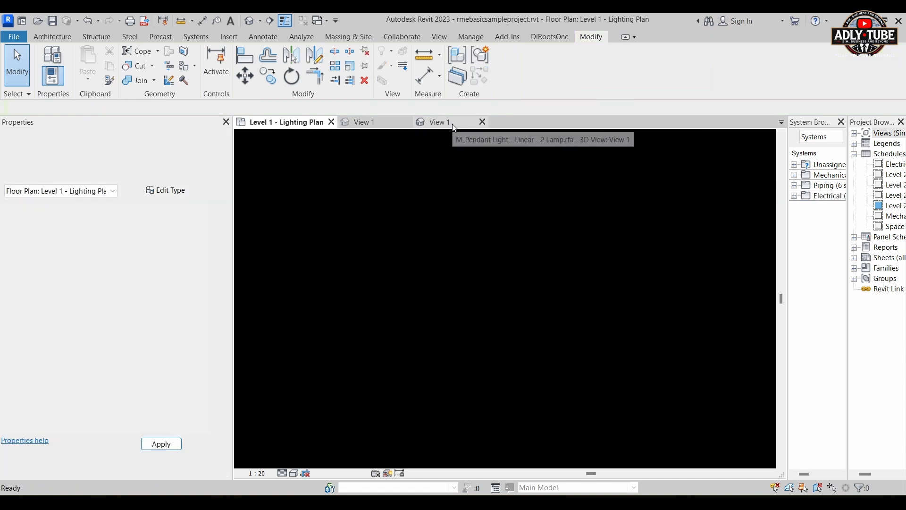
left_click(477, 122)
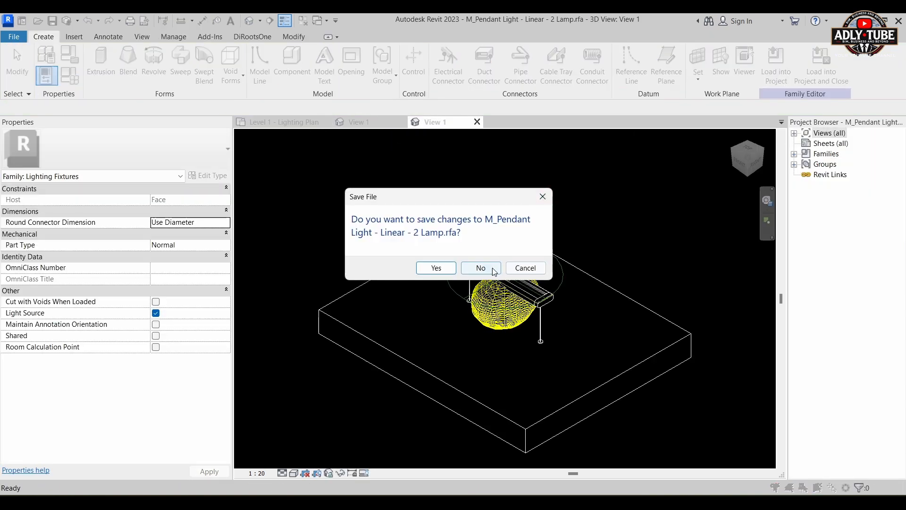
left_click(481, 268)
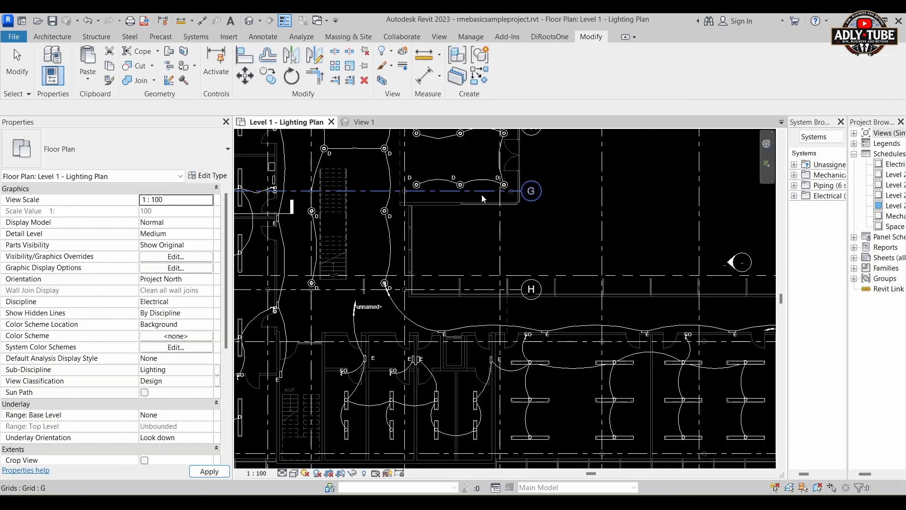
In the M_Pendant Light - Disk family, start a new shared parameter and check the Switching Data group for available parameters.
scroll(513, 294, "down", 1)
scroll(435, 153, "up", 3)
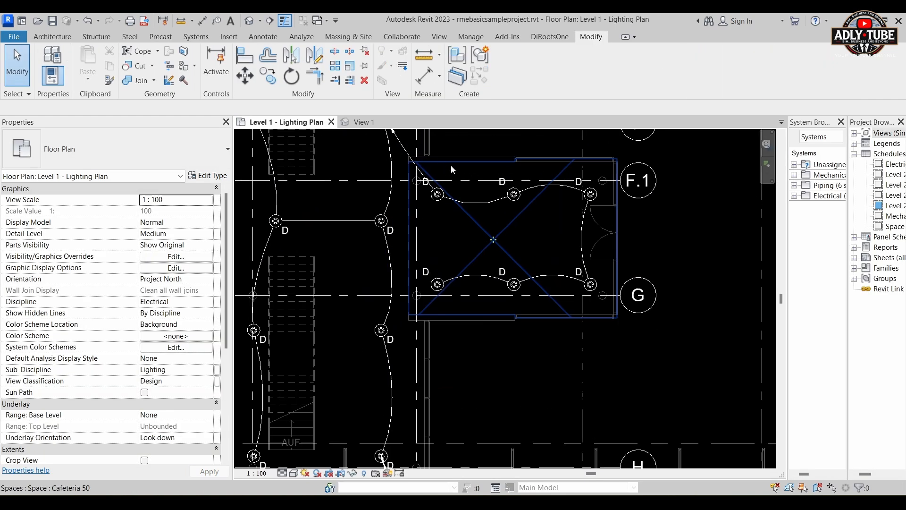
left_click(375, 124)
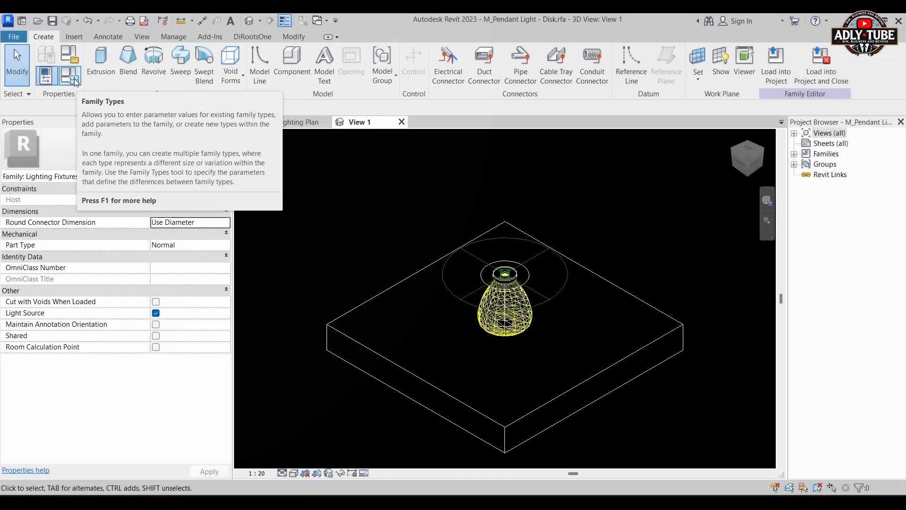
left_click(74, 78)
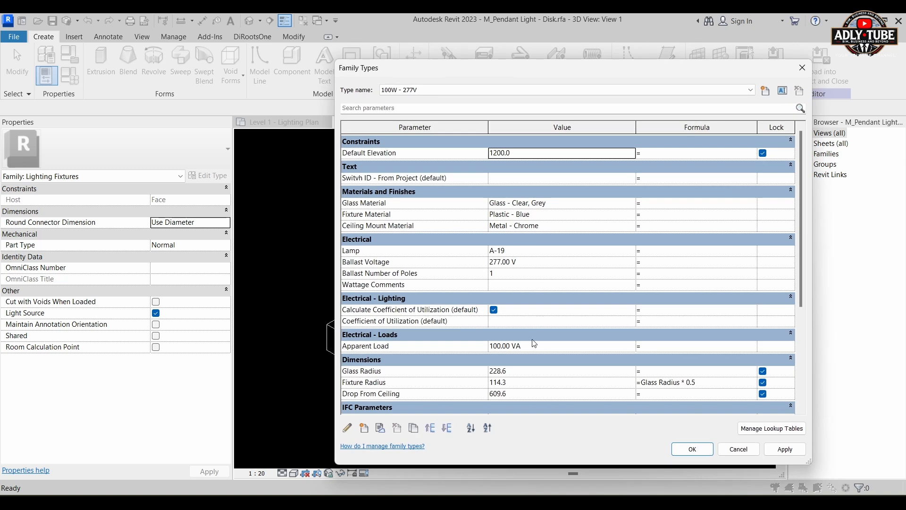
left_click(365, 429)
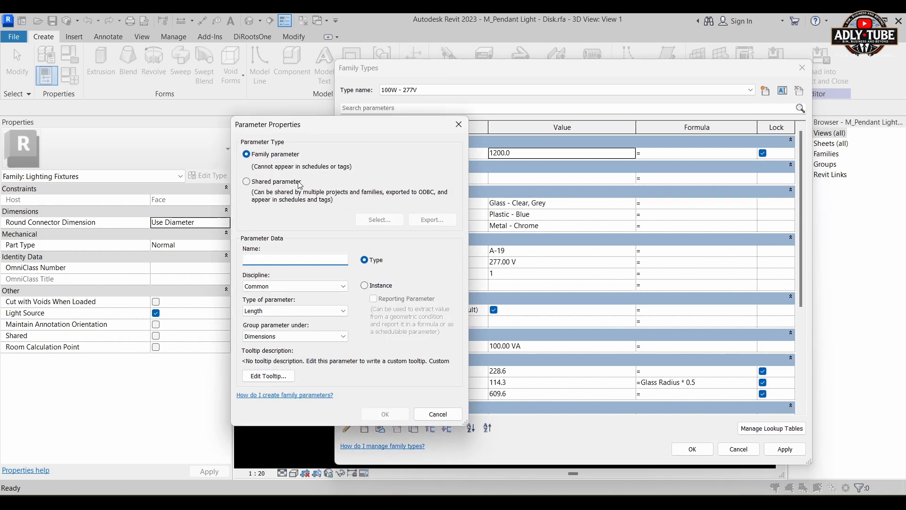
left_click(268, 183)
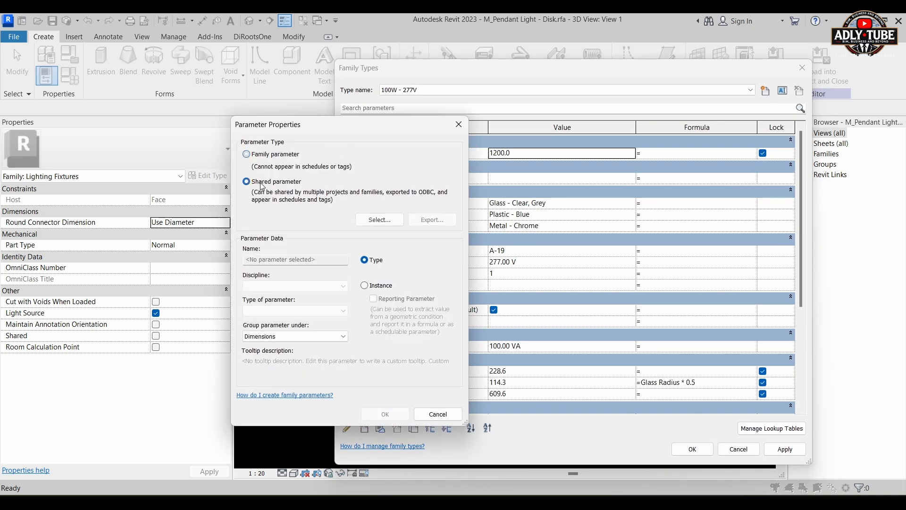
left_click(372, 222)
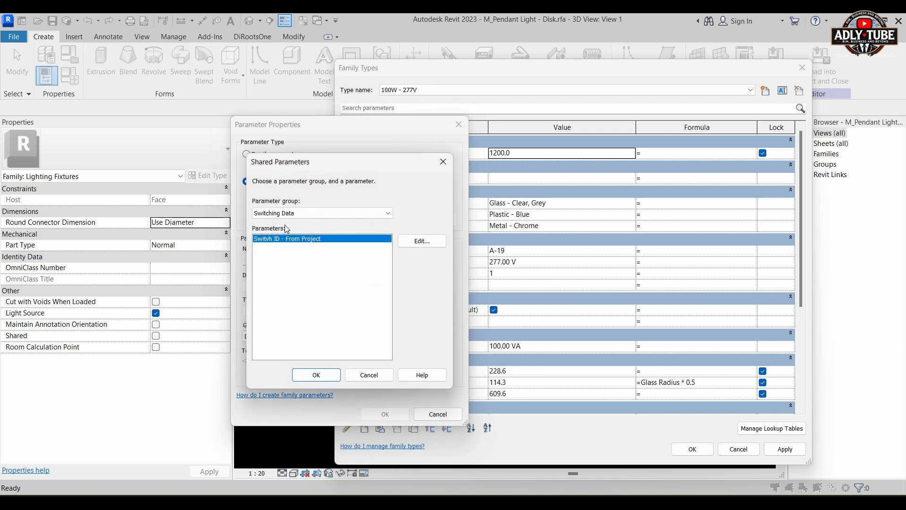
left_click(296, 214)
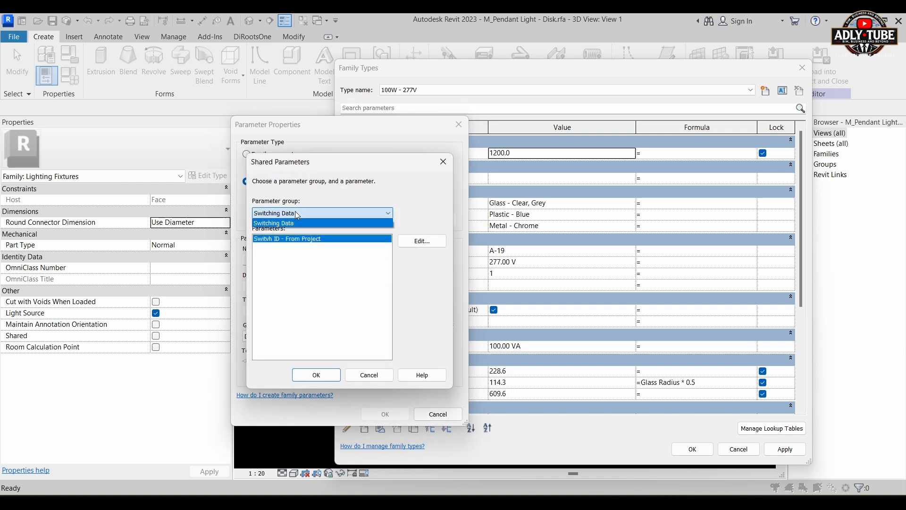
left_click(297, 214)
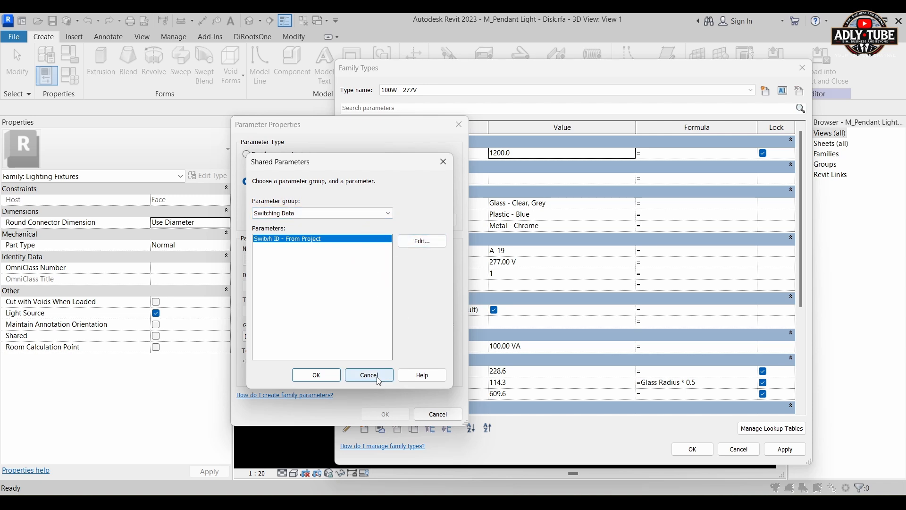
Create a shared parameter named "Switch ID - From Family" with type Text in the Switching Data group.
left_click(420, 245)
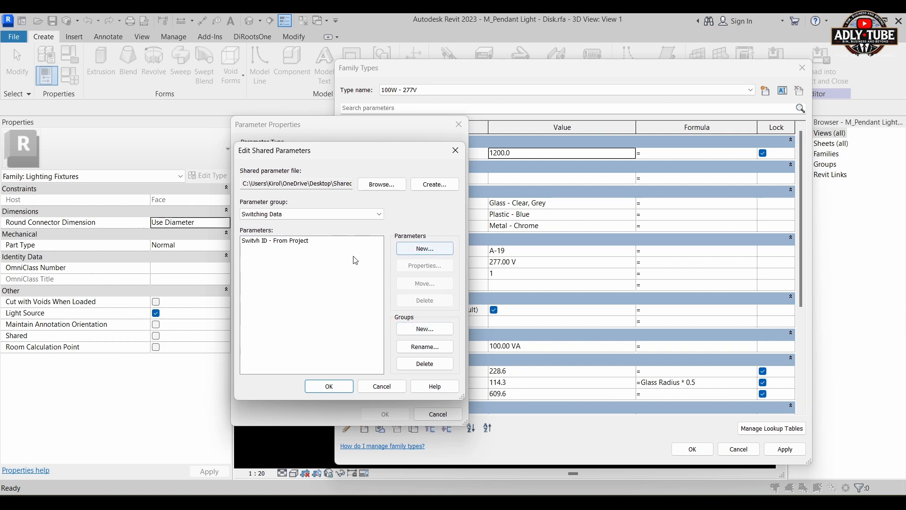
left_click(420, 250)
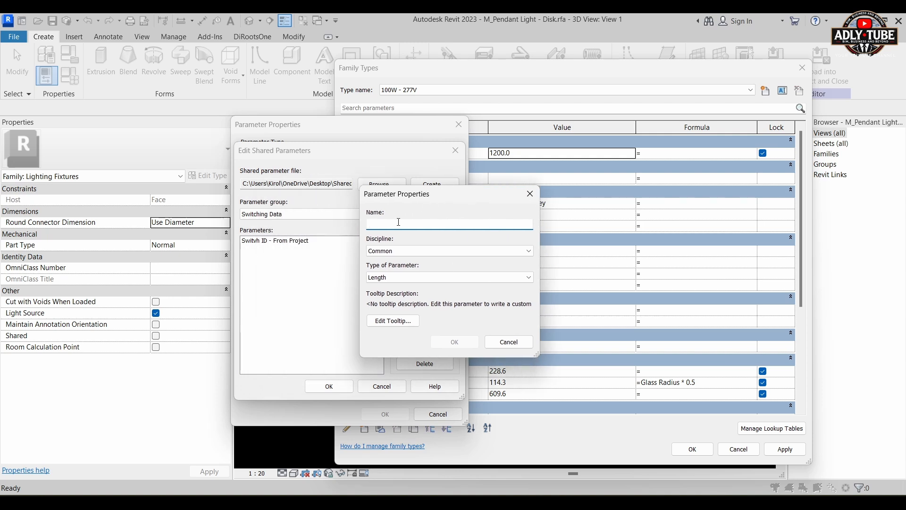
type("Sw")
type("itch ID - From Family")
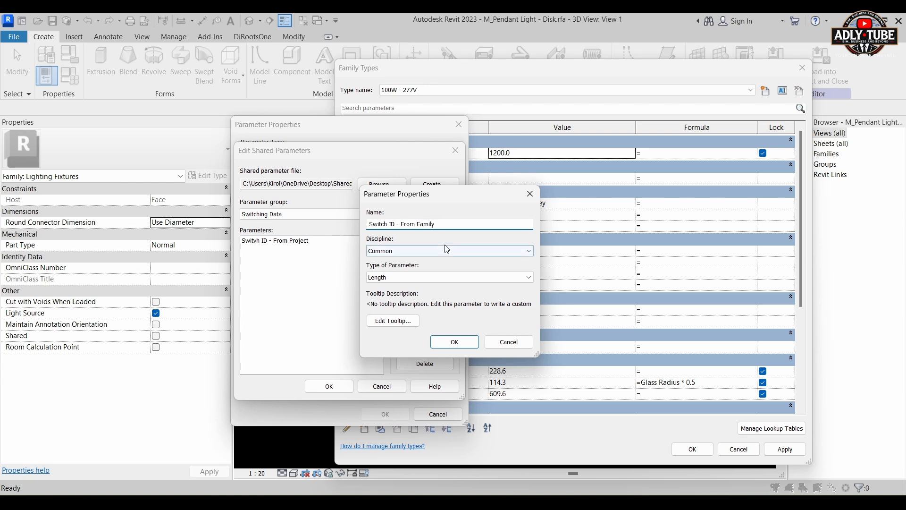
left_click(416, 277)
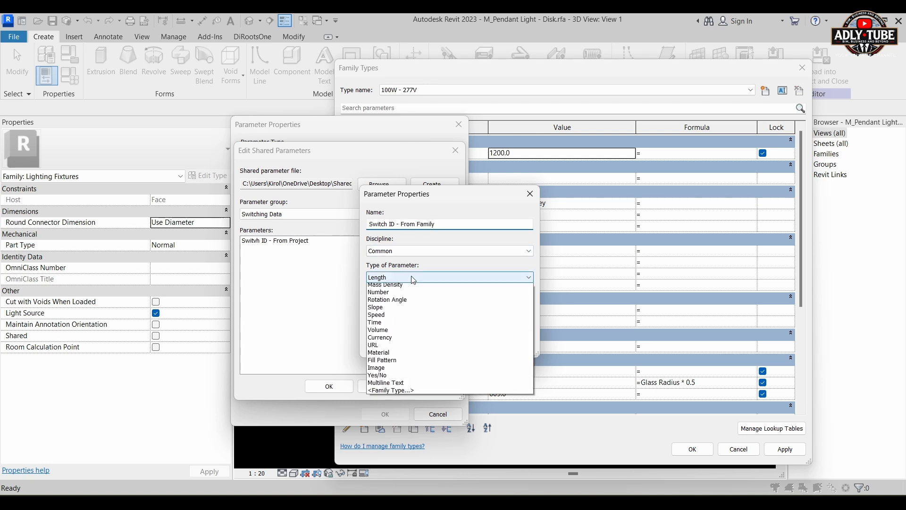
scroll(413, 283, "up", 1)
left_click(404, 287)
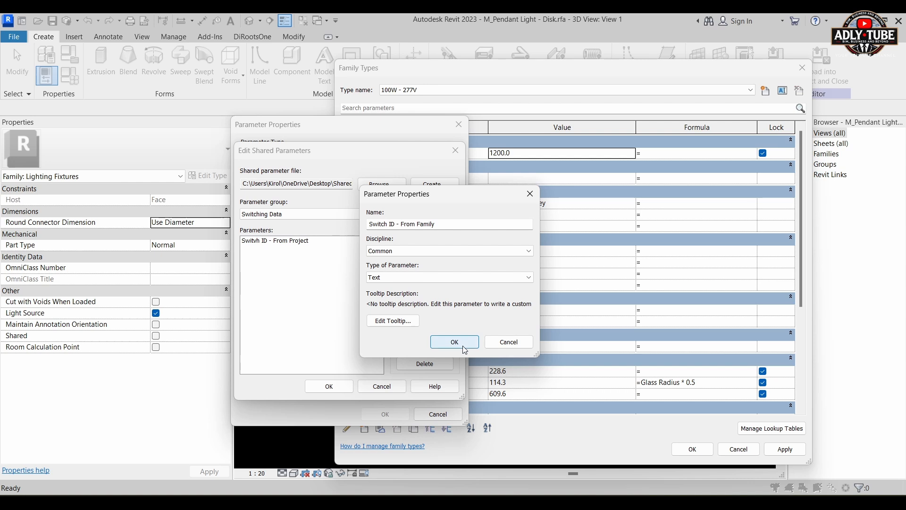
left_click(455, 342)
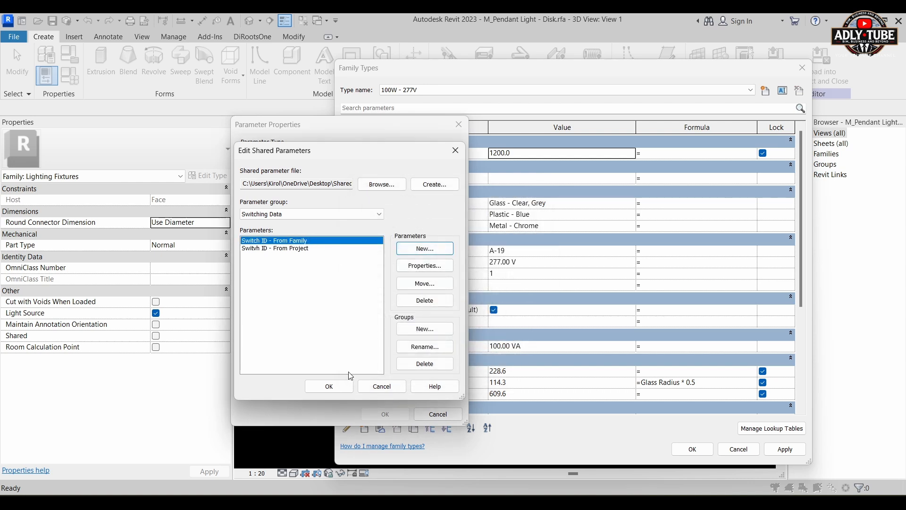
left_click(345, 390)
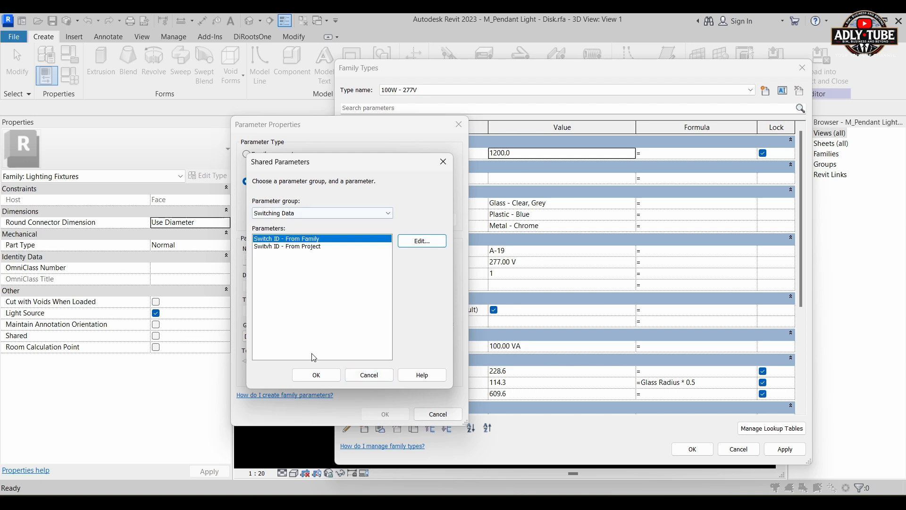
Add Switch ID - From Family to the disk family as an instance parameter grouped under Text.
left_click(317, 375)
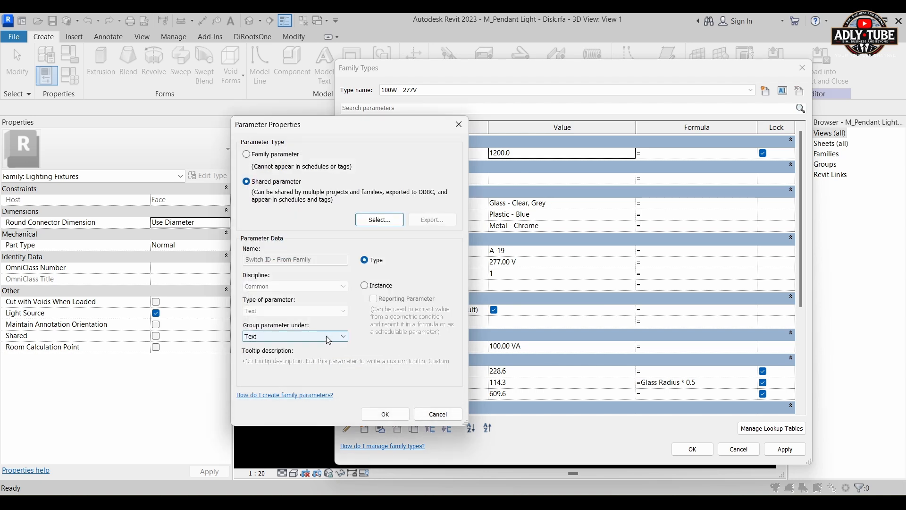
left_click(365, 286)
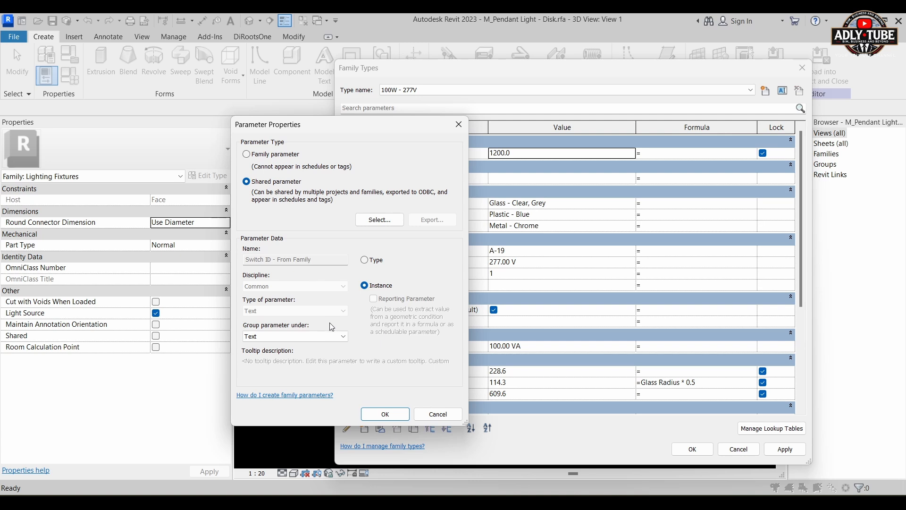
left_click(385, 417)
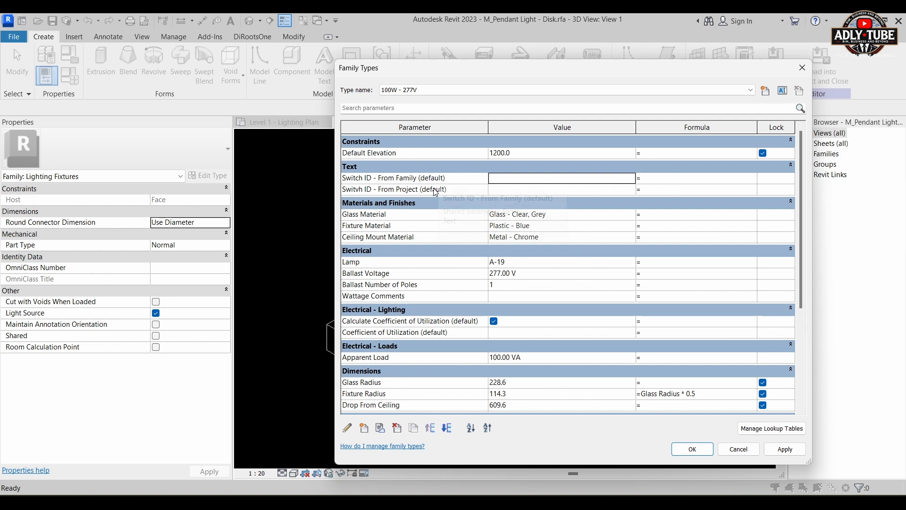
left_click(704, 449)
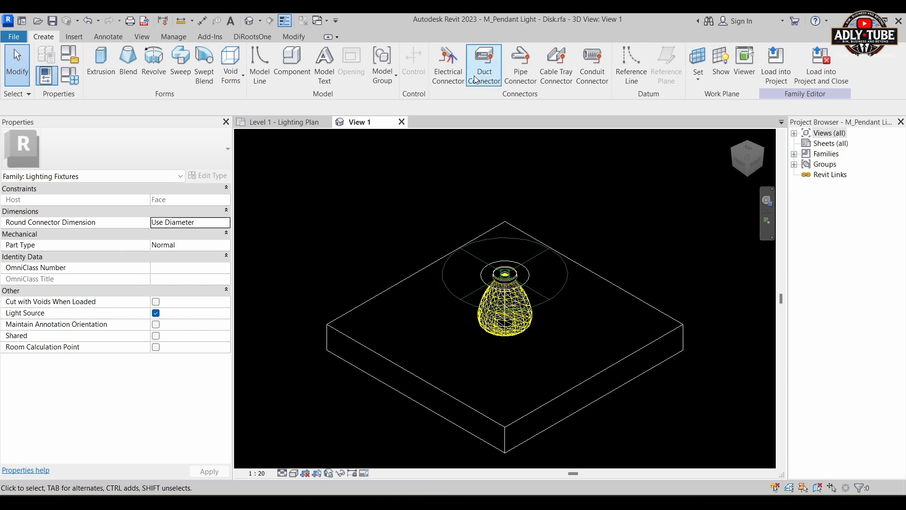
Load the disk pendant family into the project, overwriting the existing version, and review the upper left Cafeteria light's Text parameters.
left_click(764, 78)
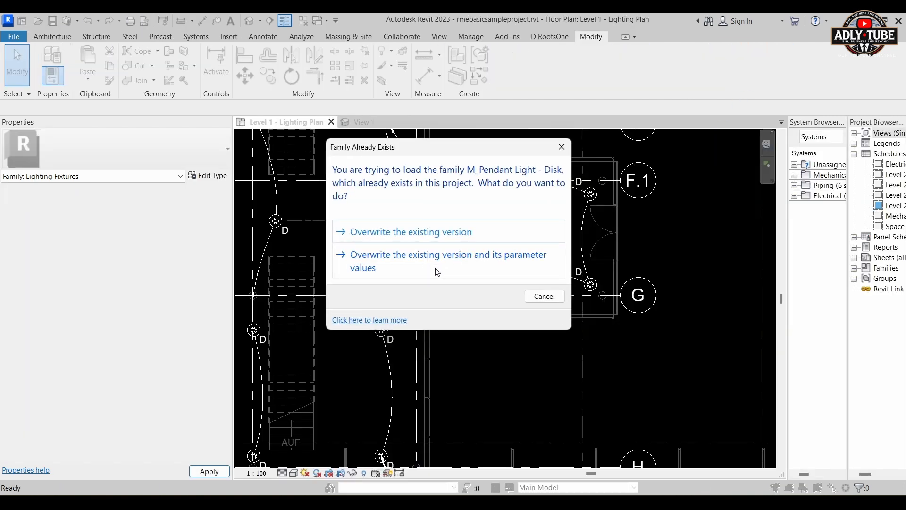
left_click(432, 233)
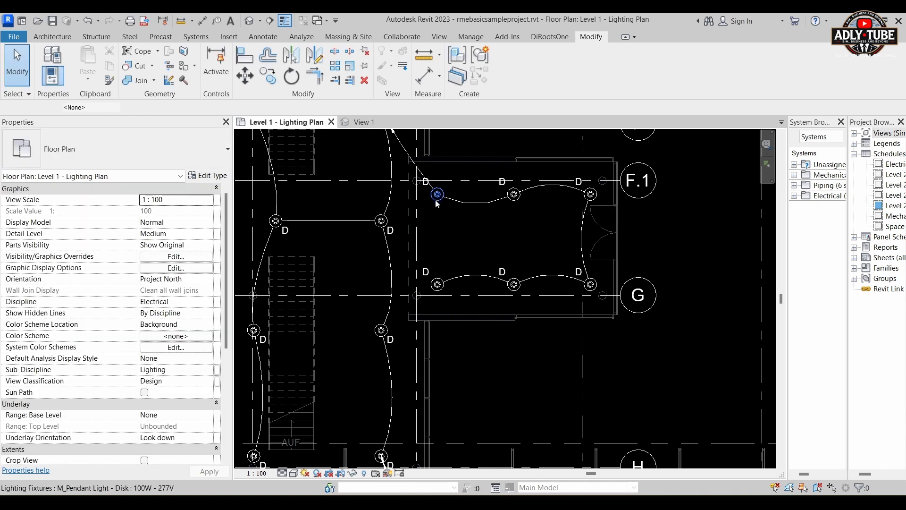
left_click(436, 200)
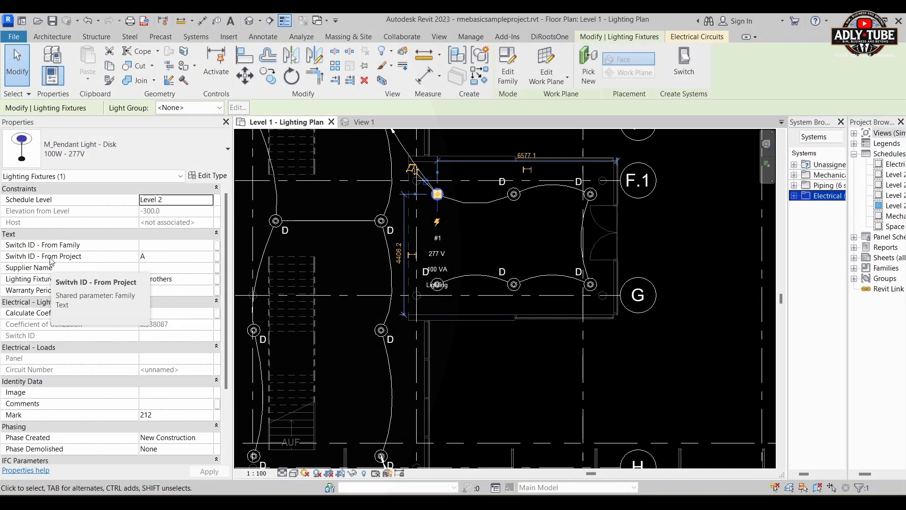
left_click(697, 251)
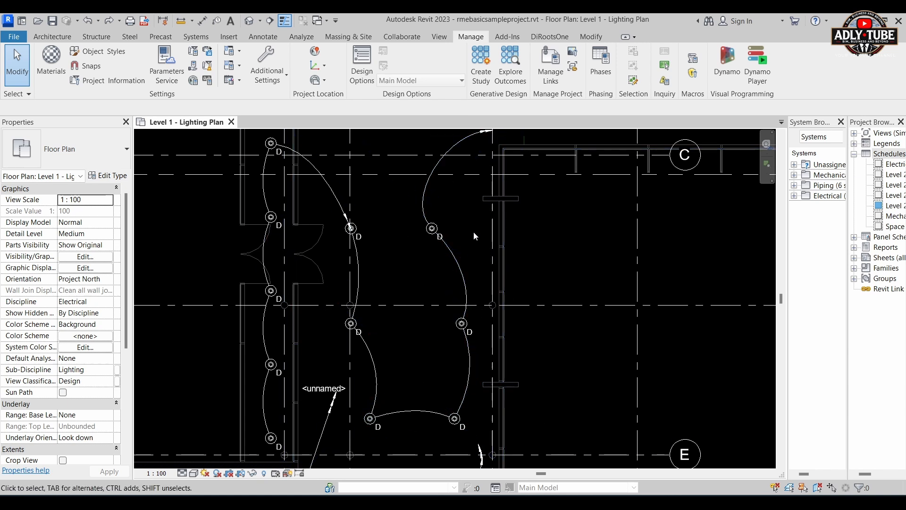
Place an aligned dimension from the center of the upper right disk light in the looped circuit to the right-hand wall.
scroll(474, 232, "up", 2)
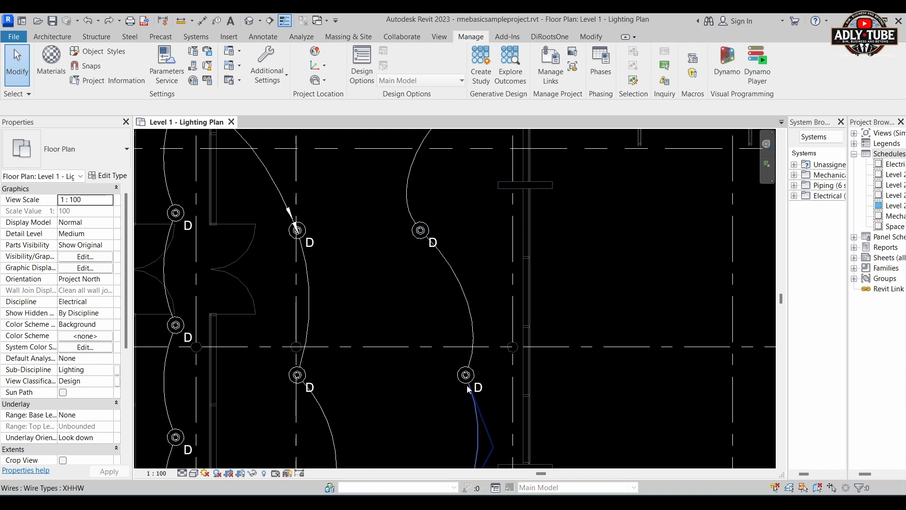
scroll(417, 231, "down", 1)
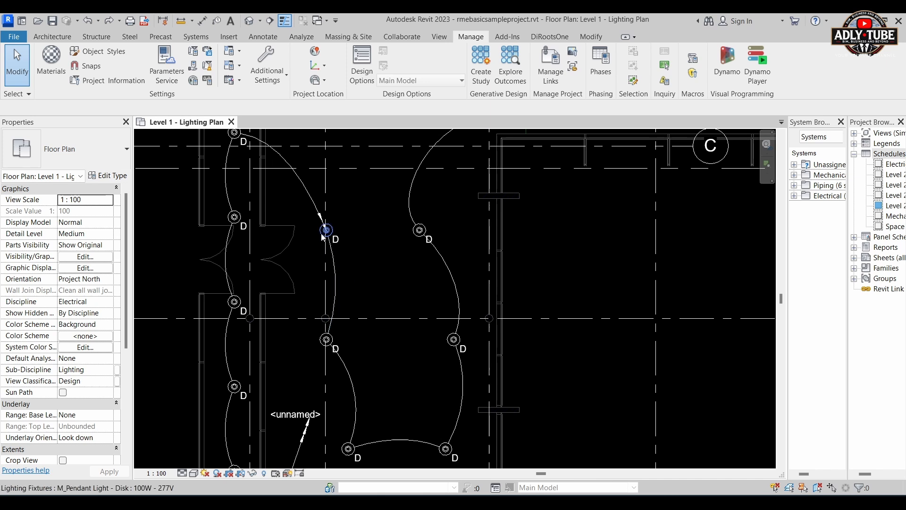
middle_click_drag(376, 335, 382, 310)
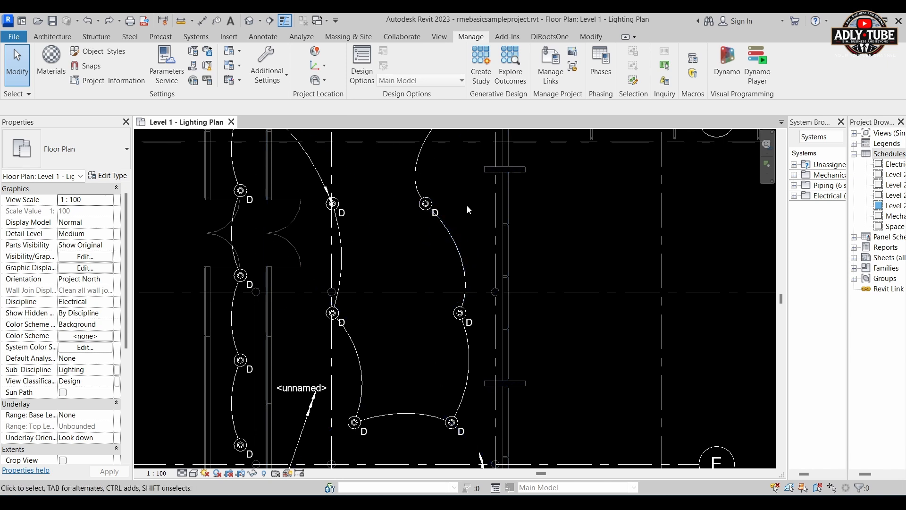
left_click(202, 22)
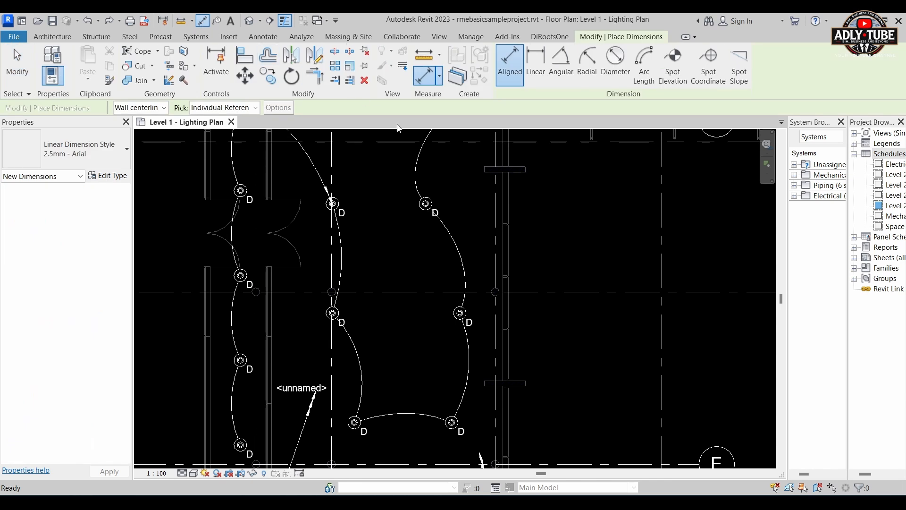
scroll(448, 193, "up", 3)
scroll(429, 220, "up", 3)
left_click(401, 236)
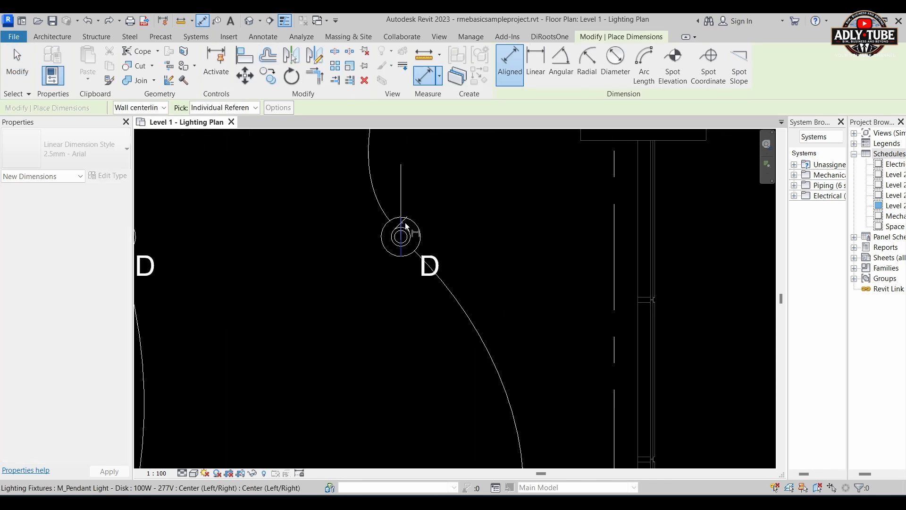
left_click(636, 237)
scroll(619, 256, "down", 3)
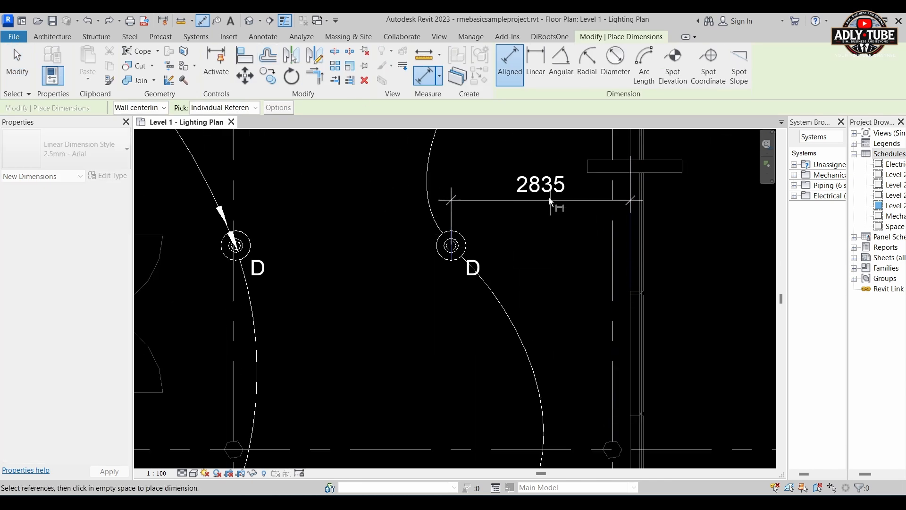
left_click(505, 190)
Dimension the middle right disk light of the loop horizontally to the right-hand wall.
scroll(496, 284, "down", 3)
scroll(506, 344, "up", 3)
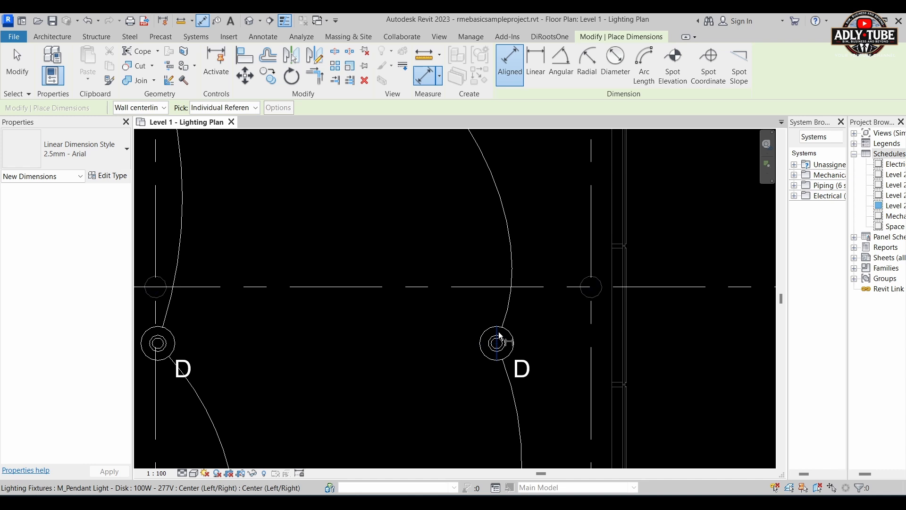
left_click(497, 344)
left_click(613, 340)
left_click(564, 295)
Dimension the lower right disk light of the loop horizontally to the right-hand wall.
scroll(547, 245, "down", 3)
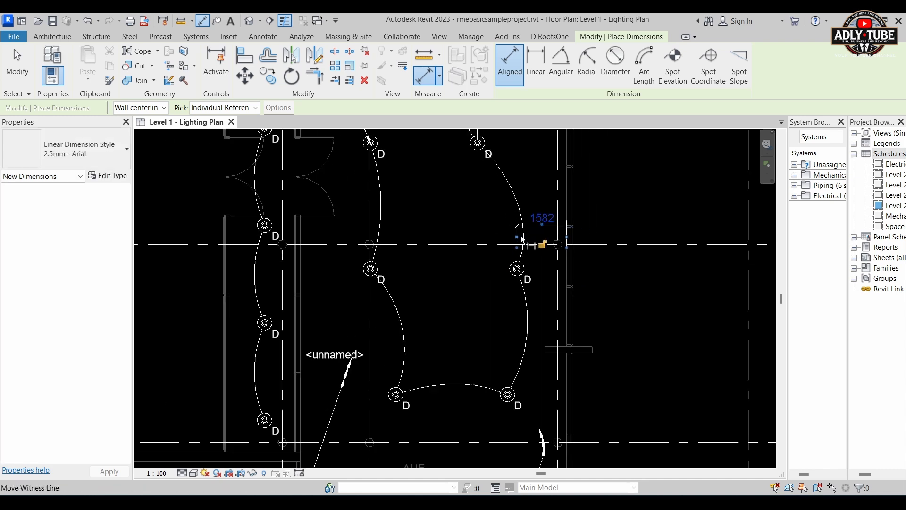
scroll(517, 386, "up", 2)
scroll(517, 386, "up", 2)
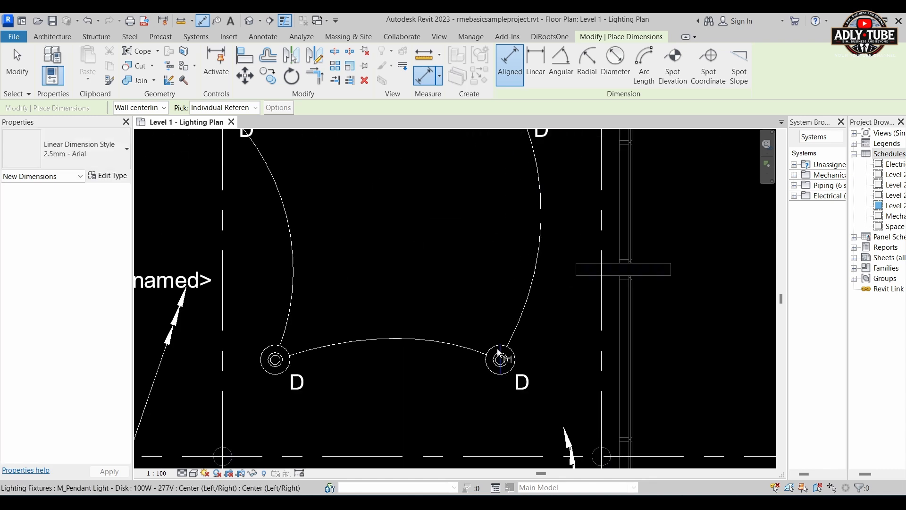
left_click(500, 360)
left_click(614, 347)
left_click(512, 286)
Dimension the lower left disk light of the loop horizontally to the left-hand wall.
scroll(548, 342, "down", 3)
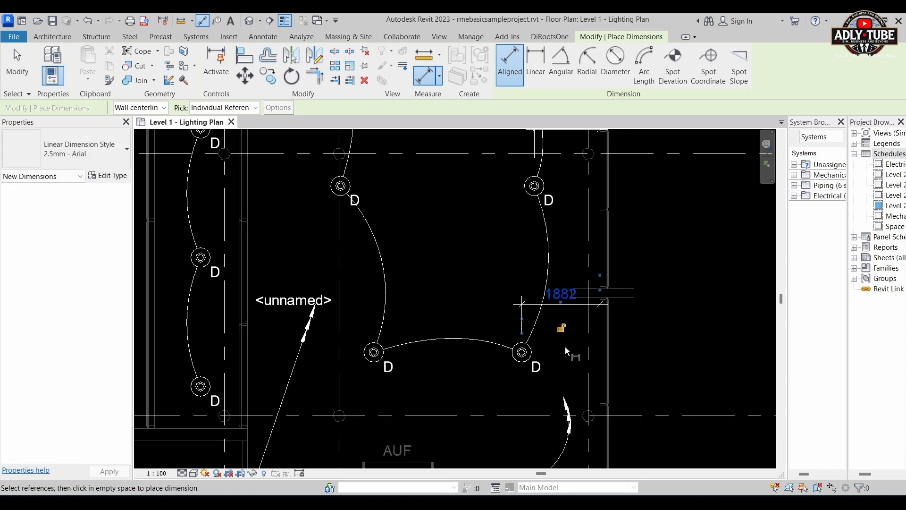
scroll(355, 357, "up", 2)
scroll(355, 357, "up", 2)
left_click(393, 352)
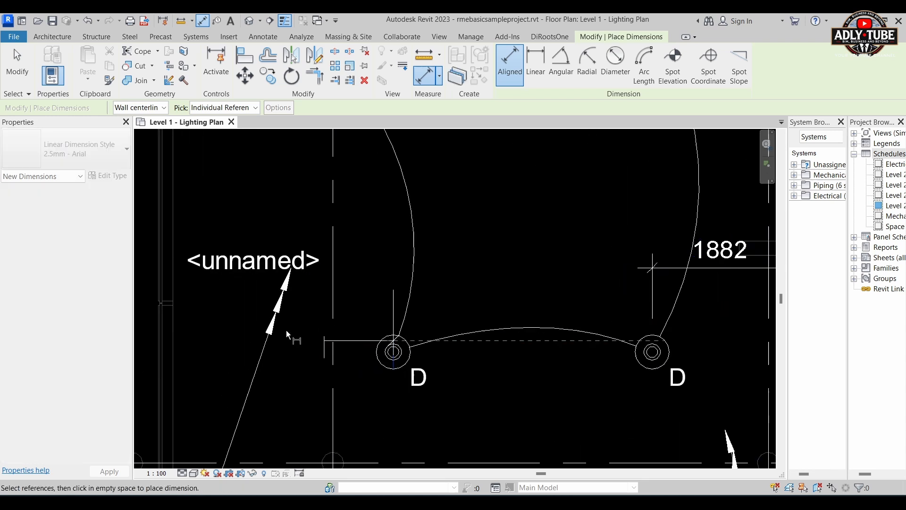
left_click(174, 321)
left_click(202, 382)
Dimension the middle left disk light of the loop horizontally from its center to the left-hand wall.
scroll(400, 423, "down", 2)
scroll(366, 245, "up", 3)
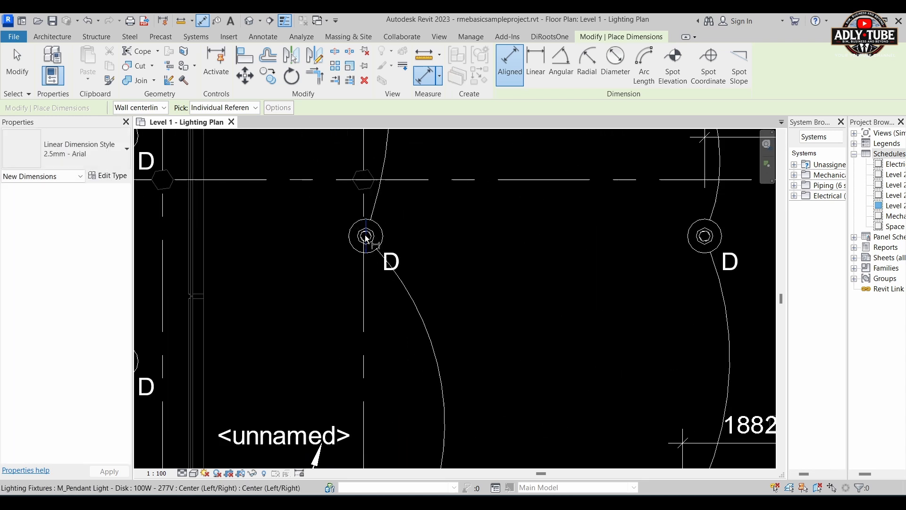
left_click(367, 236)
scroll(367, 236, "down", 1)
left_click(209, 234)
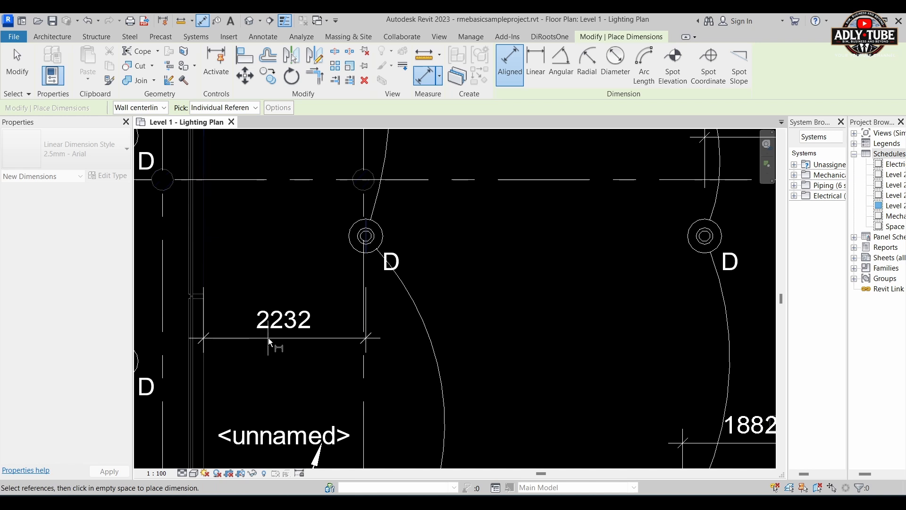
left_click(268, 338)
Dimension the upper left disk light of the loop horizontally to the left-hand wall and finish dimensioning.
scroll(396, 373, "down", 1)
scroll(396, 370, "down", 2)
middle_click_drag(385, 326, 421, 436)
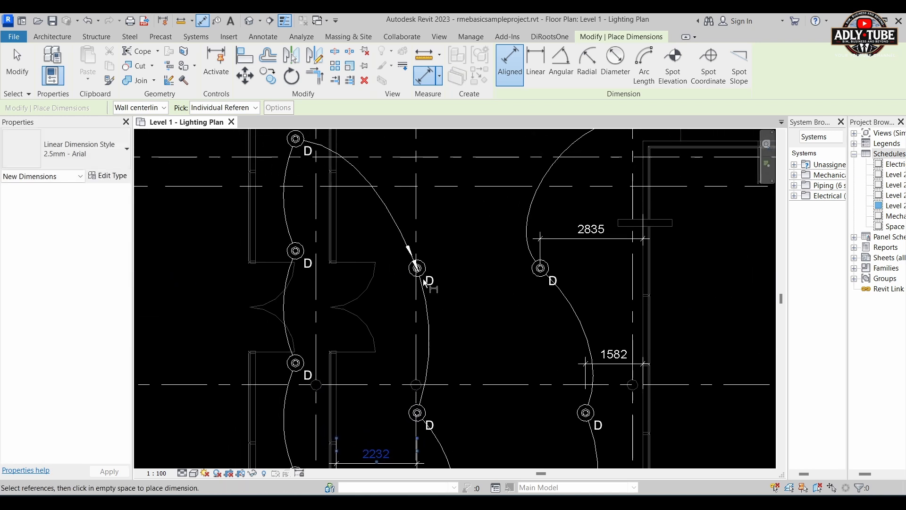
scroll(418, 265, "up", 3)
left_click(415, 257)
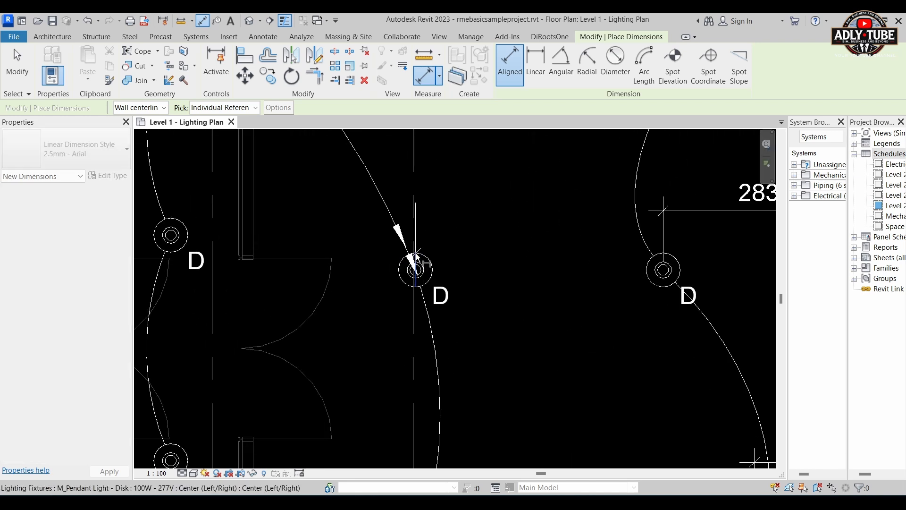
left_click(253, 223)
left_click(313, 216)
scroll(331, 239, "down", 3)
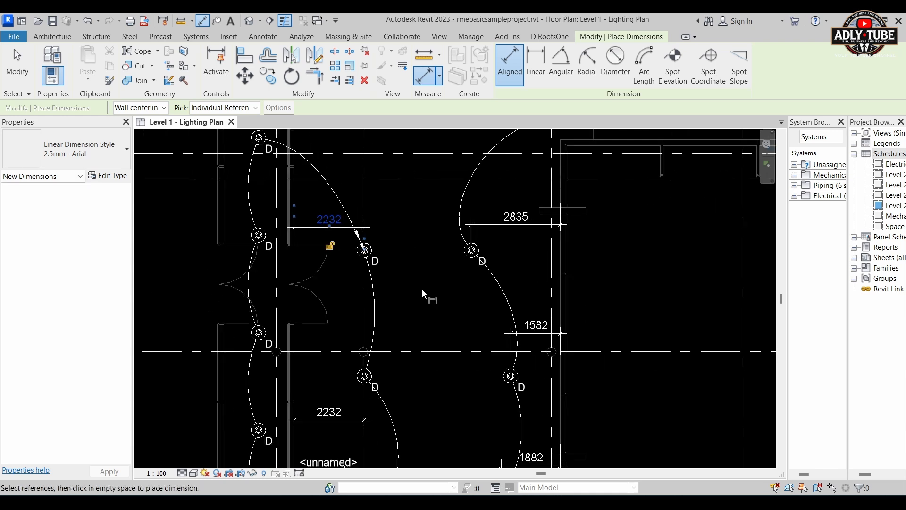
key("Escape")
key("Escape")
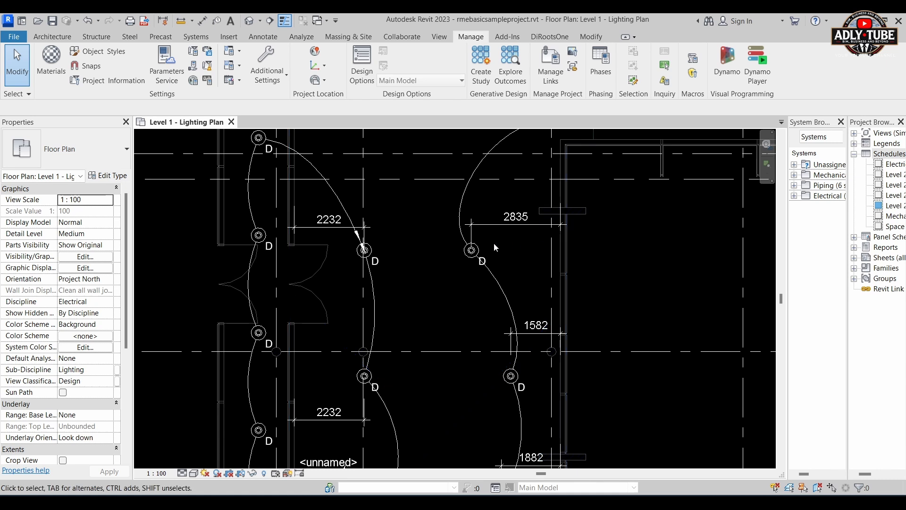
Create a global Length parameter named "Distance between luminaire and wall" under Dimensions and set its value to 2000.
middle_click_drag(433, 310, 420, 297)
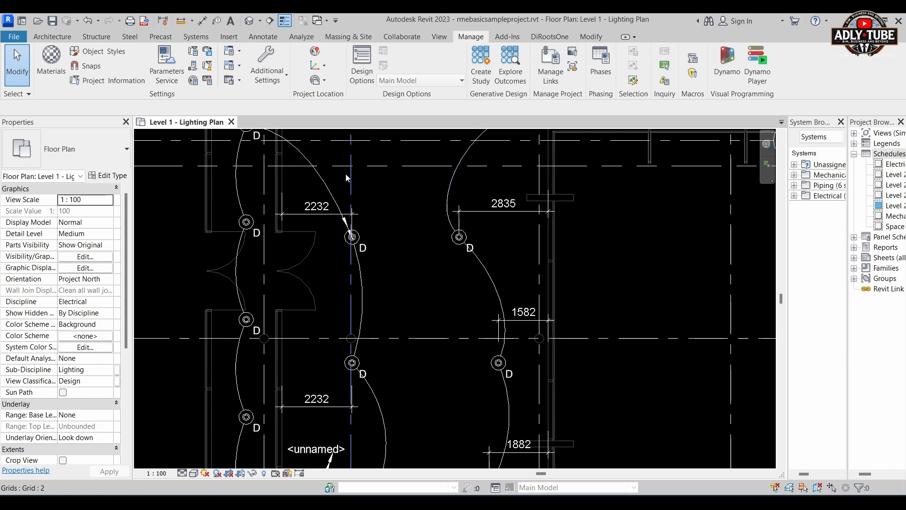
middle_click_drag(414, 299, 407, 265)
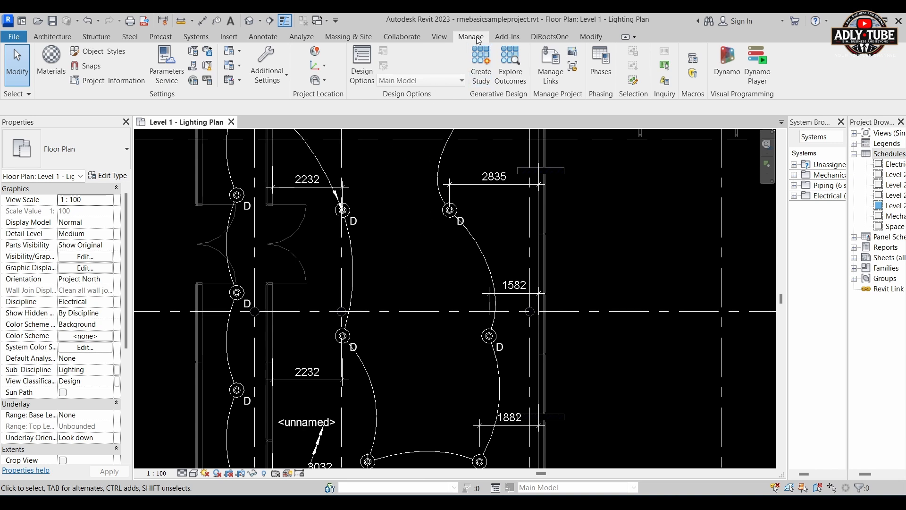
left_click(193, 81)
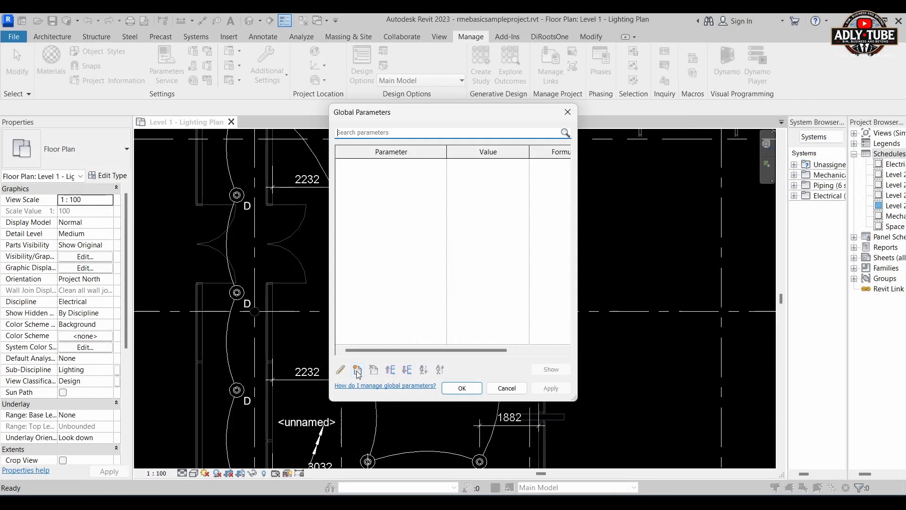
left_click(358, 370)
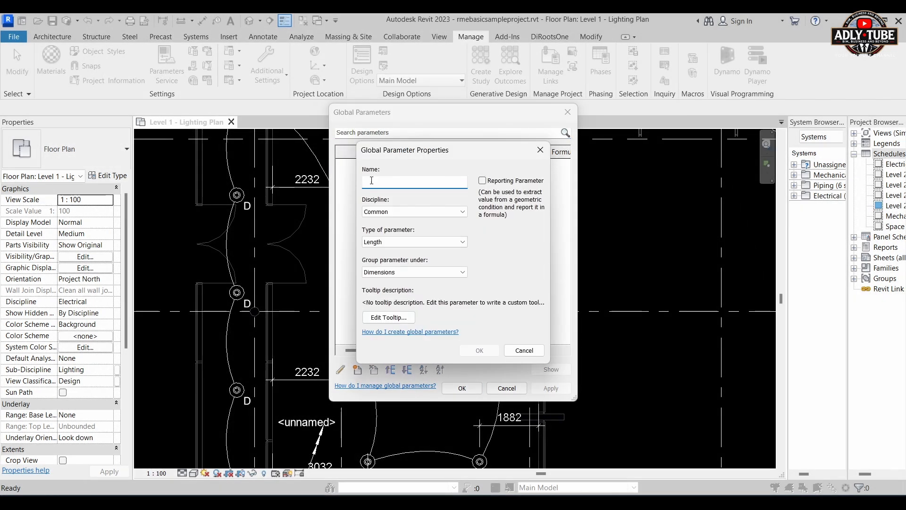
type("Distance between luminaire and wa")
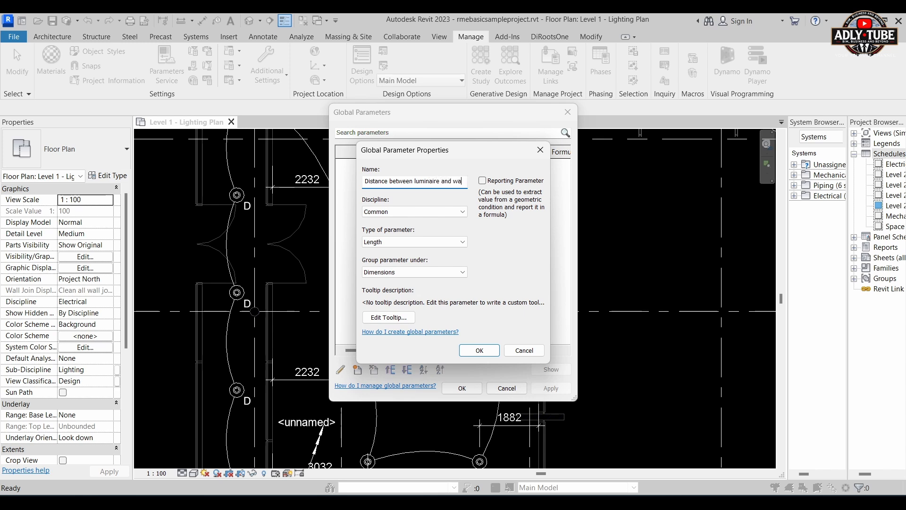
type("ll")
left_click(480, 350)
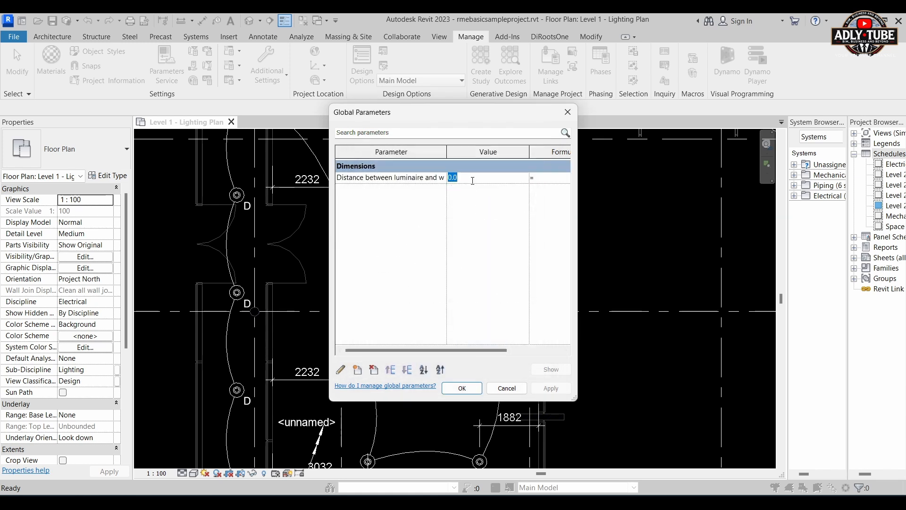
type("2000")
left_click(457, 390)
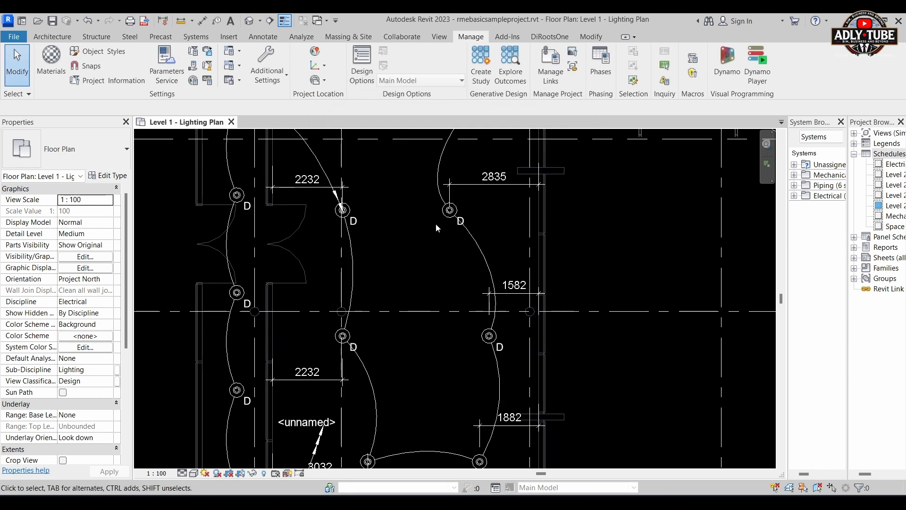
Label all six light-to-wall dimensions of the looped circuit with the global parameter "Distance between luminaire and wall".
left_click(507, 187)
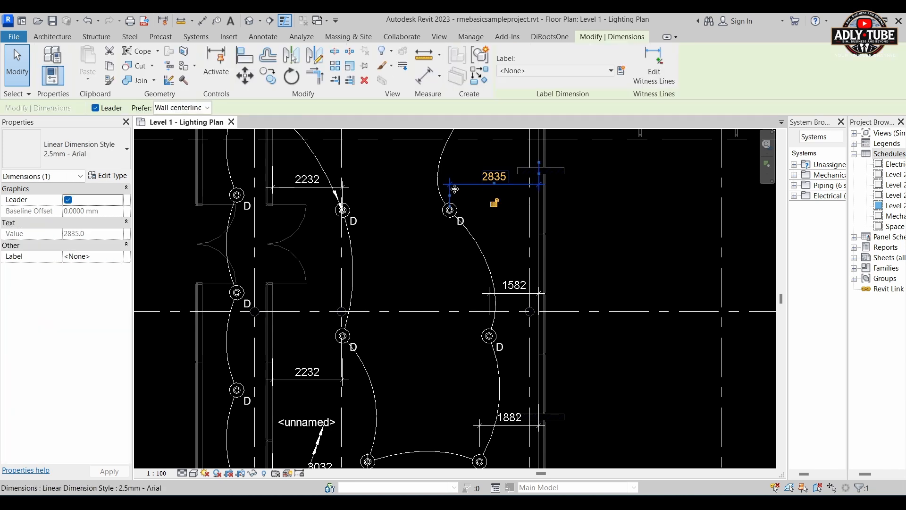
left_click(321, 185, "ctrl")
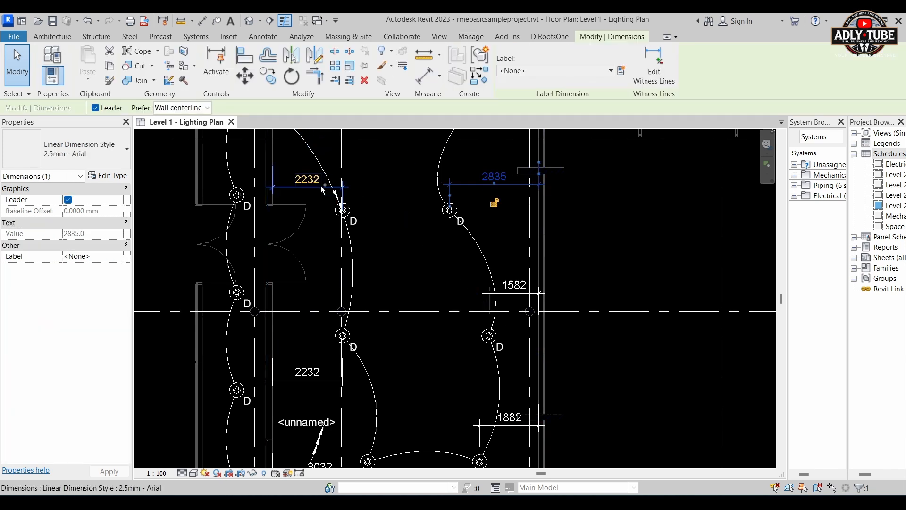
left_click(517, 290, "ctrl")
left_click(321, 376, "ctrl")
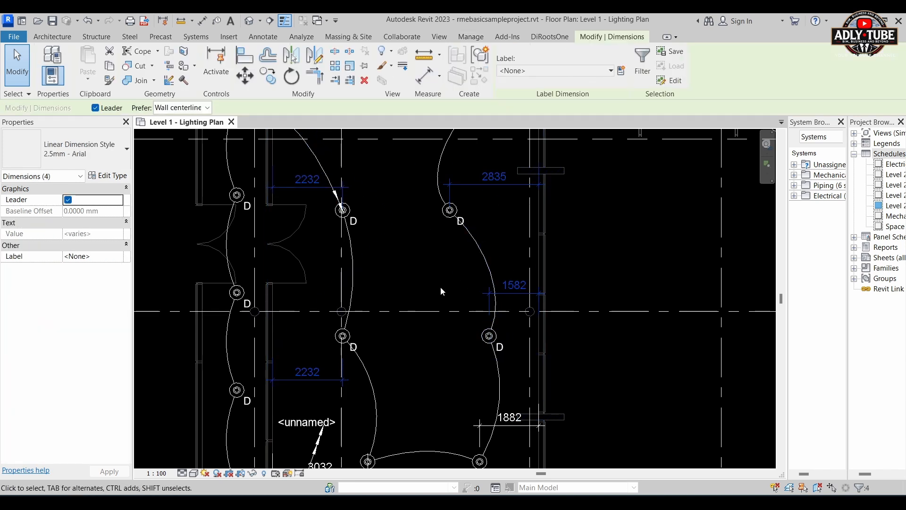
scroll(505, 203, "down", 3)
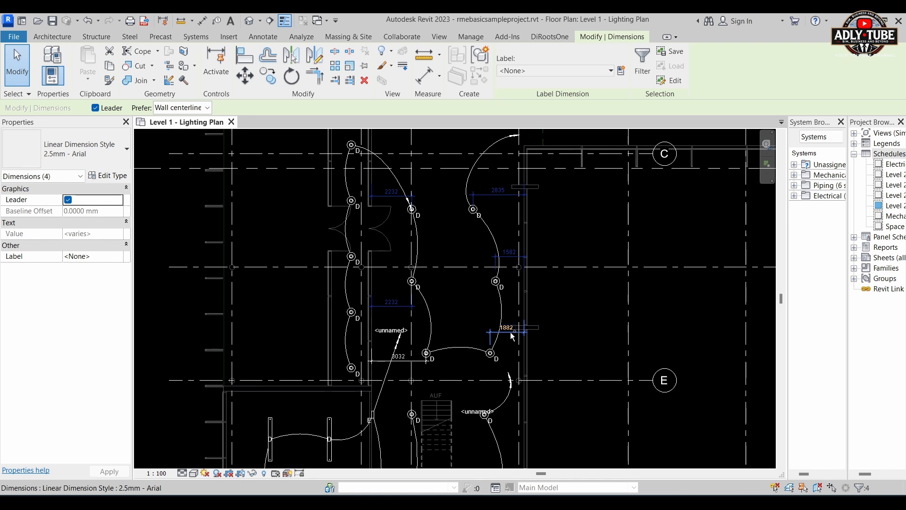
left_click(510, 333, "ctrl")
scroll(411, 364, "up", 5)
left_click(401, 356, "ctrl")
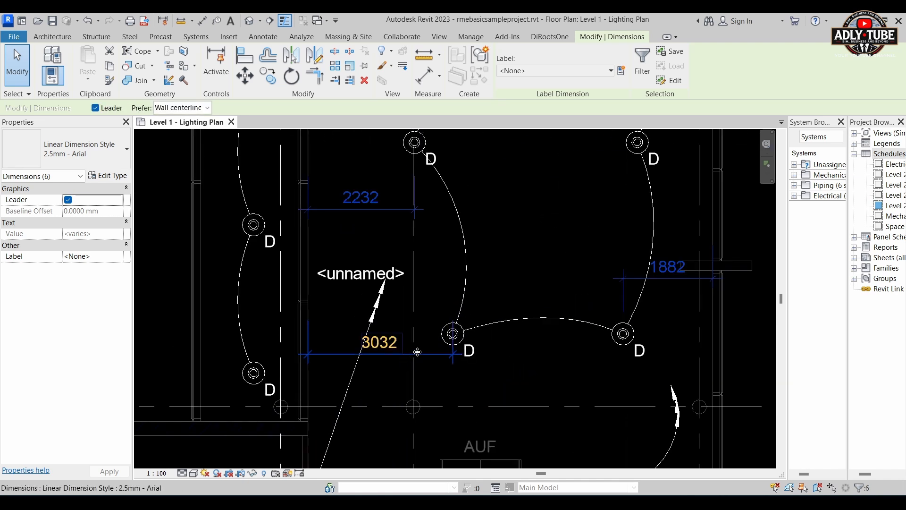
scroll(448, 346, "down", 3)
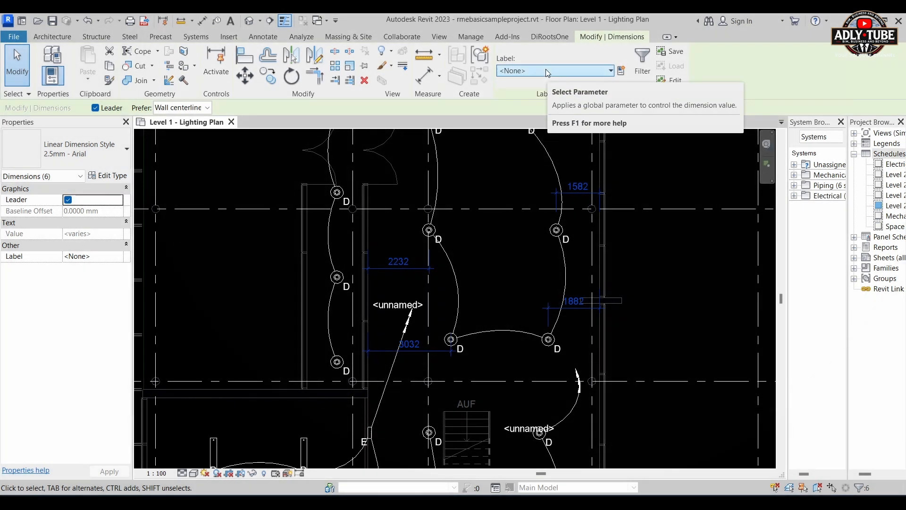
left_click(545, 70)
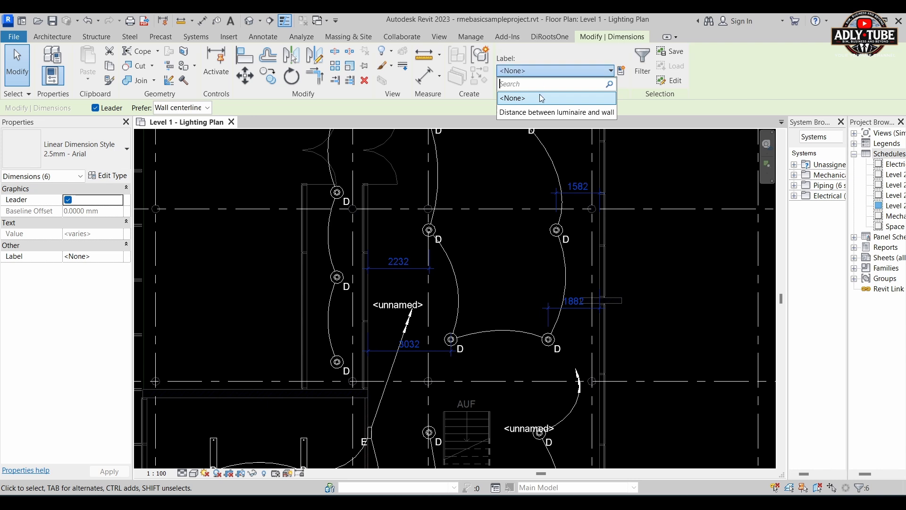
left_click(536, 113)
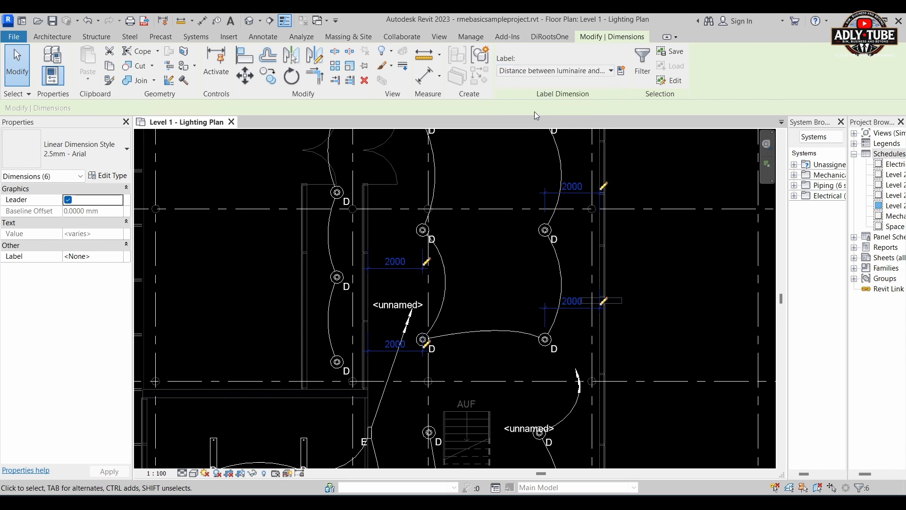
Examine the labelled dimensions of the looped circuit and the instance properties of the upper left linear pendant light.
scroll(518, 277, "down", 2)
middle_click_drag(517, 272, 506, 364)
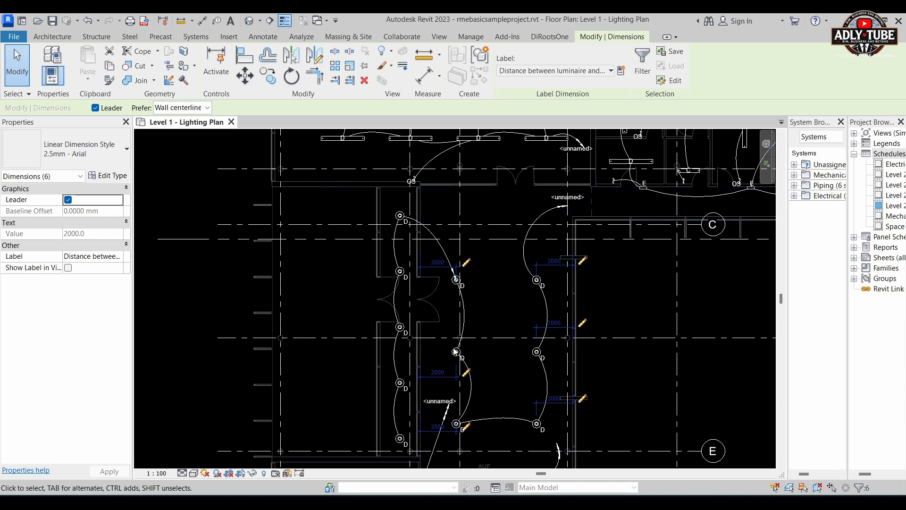
scroll(454, 440, "up", 3)
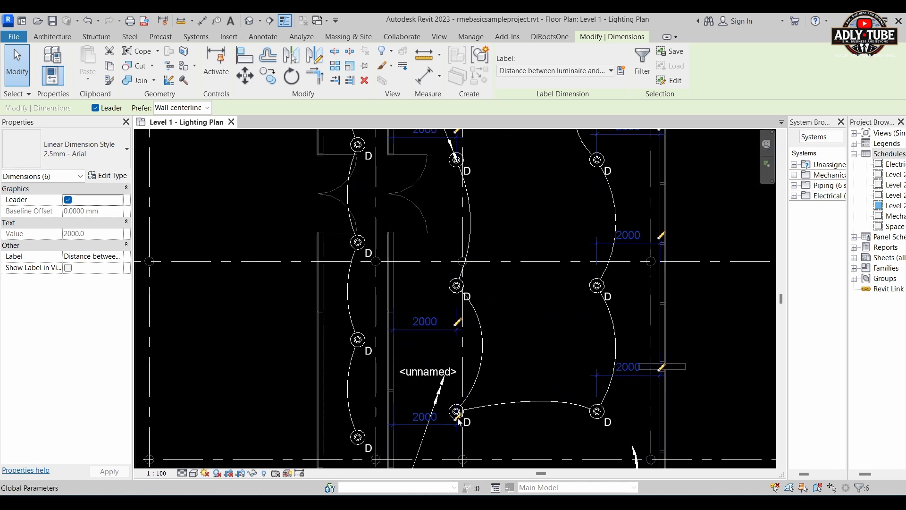
middle_click_drag(519, 258, 513, 365)
scroll(457, 296, "down", 2)
scroll(448, 276, "down", 1)
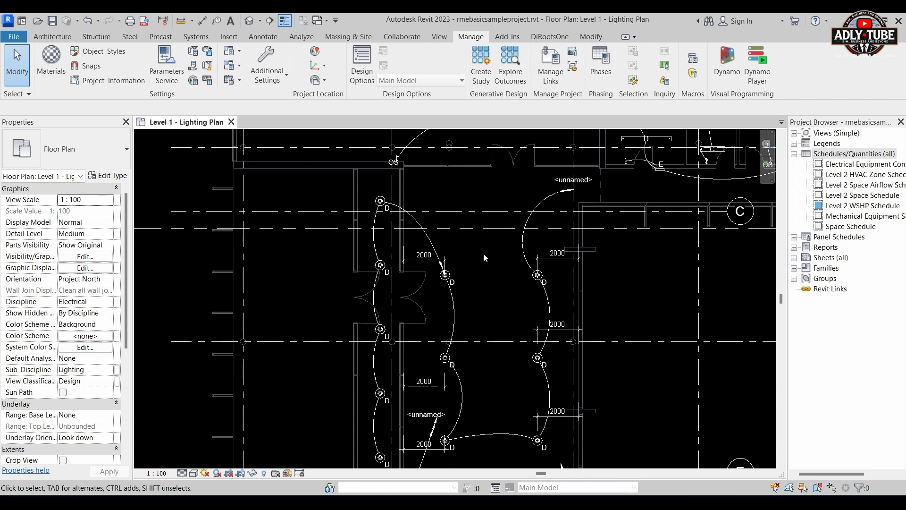
scroll(483, 253, "down", 5)
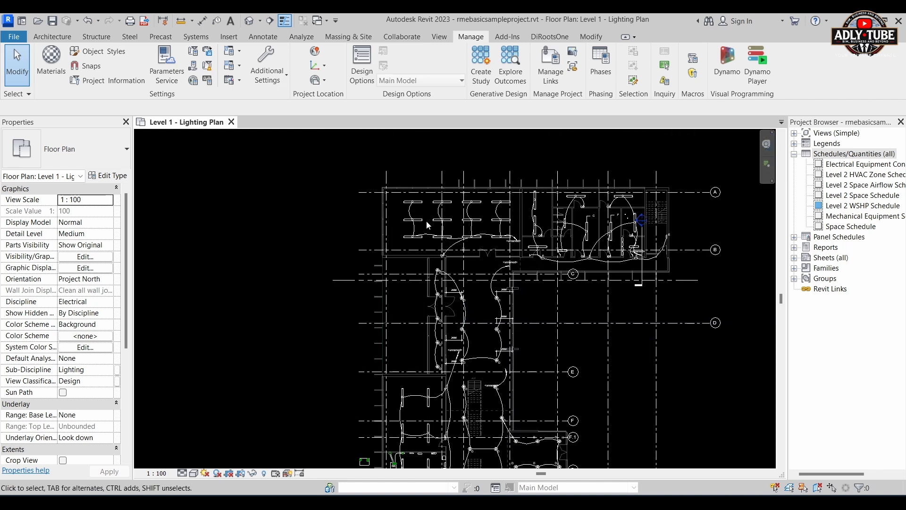
scroll(427, 226, "up", 5)
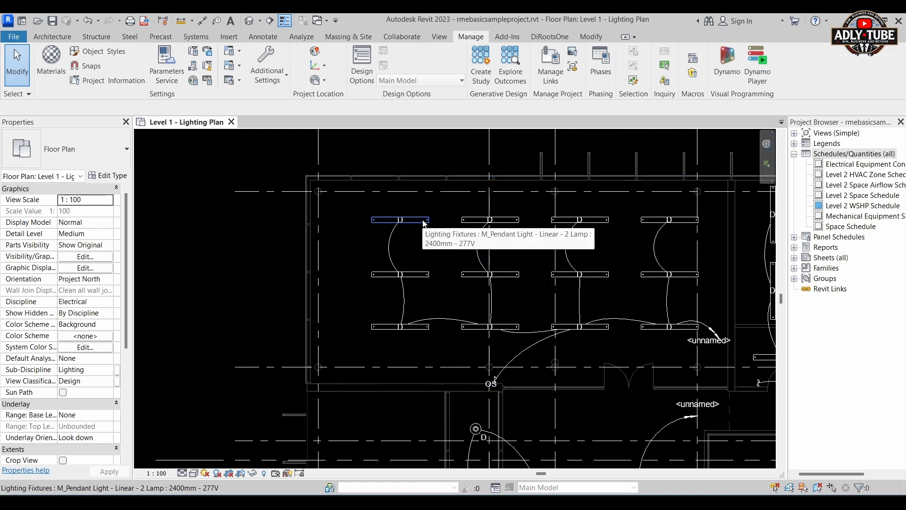
left_click(423, 221)
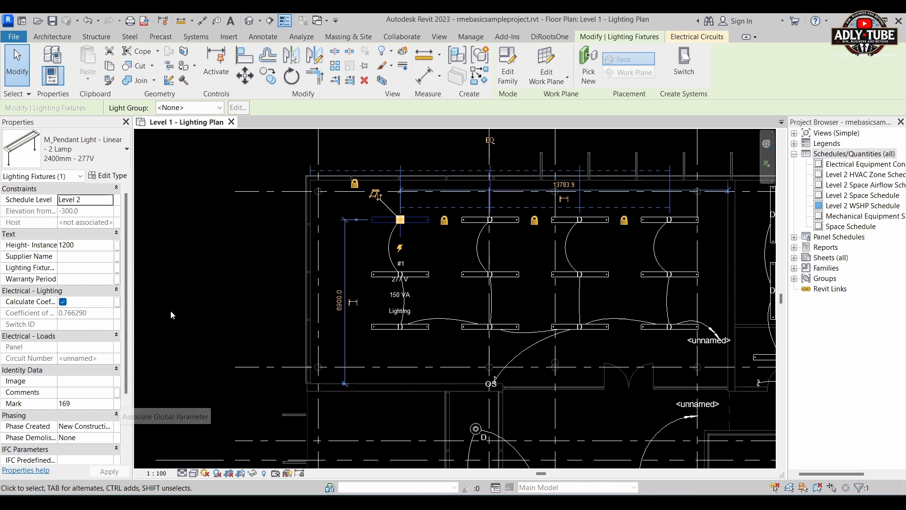
left_click(222, 276)
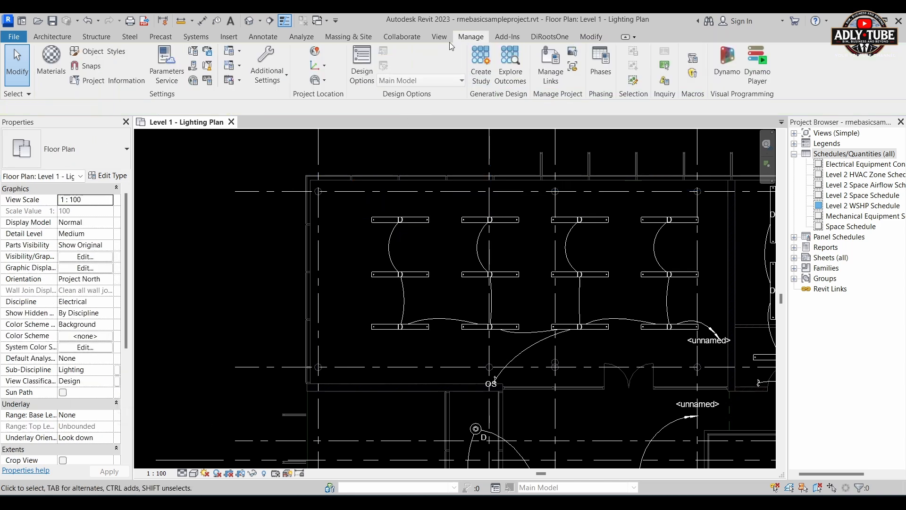
Create a global Text parameter named "Comment" and set its value to "With Battary".
left_click(193, 82)
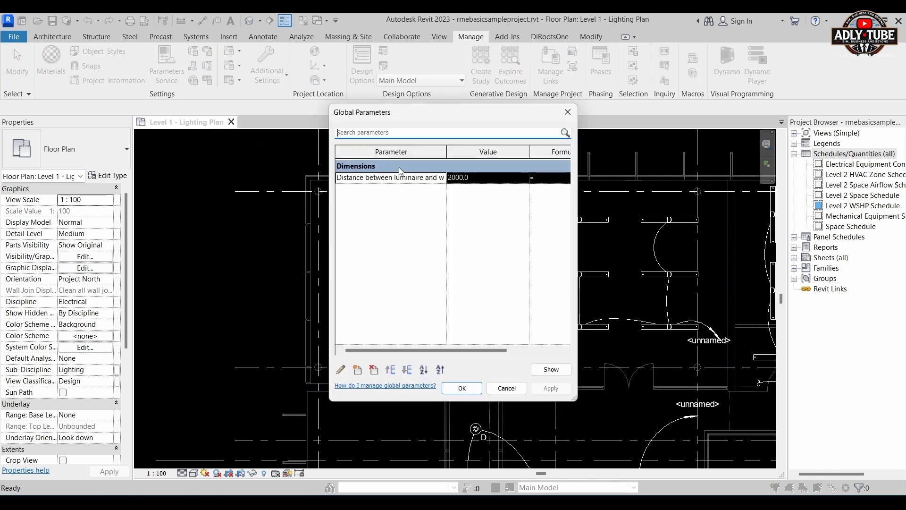
left_click(358, 371)
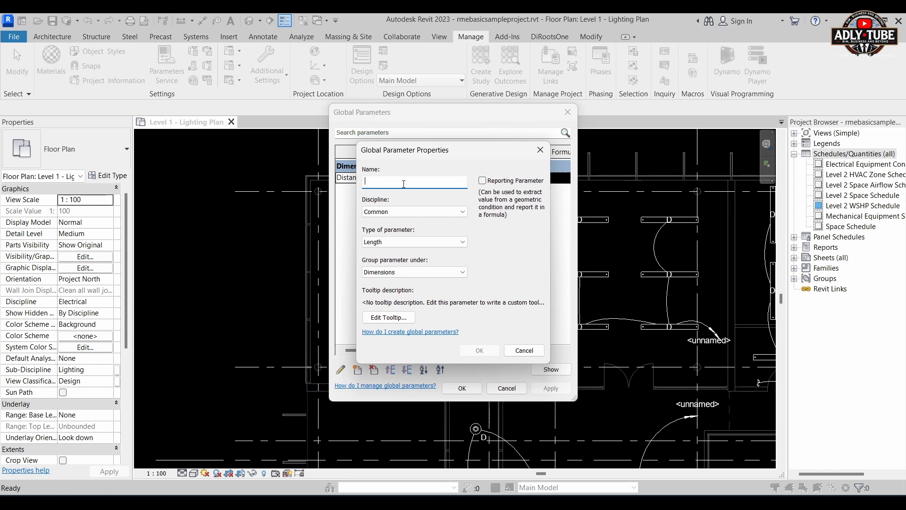
type("Comment")
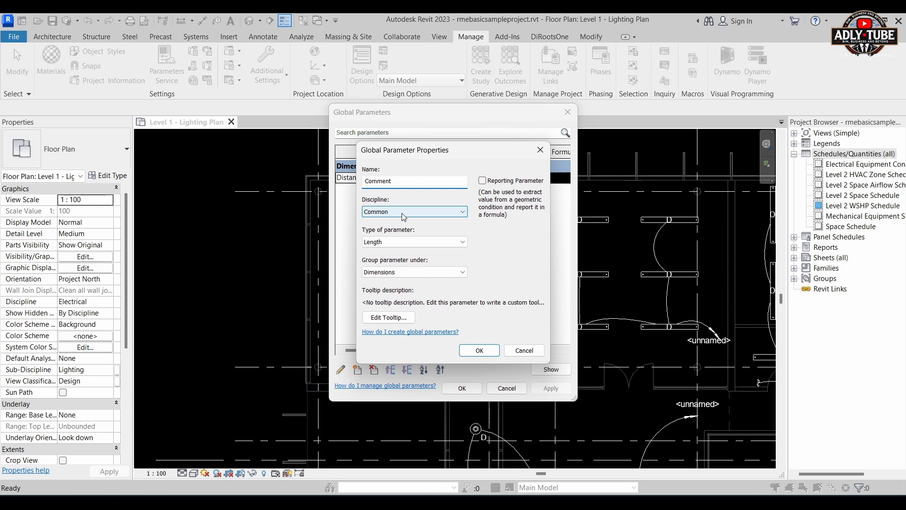
left_click(393, 243)
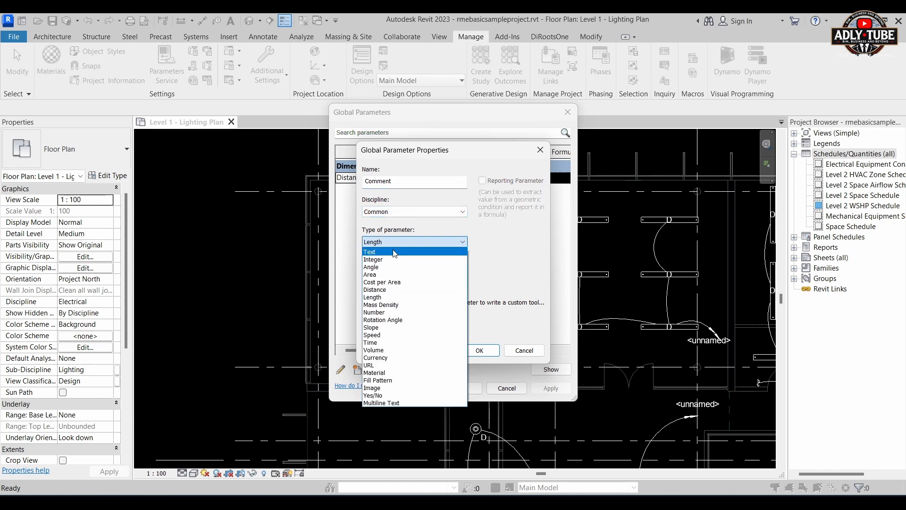
left_click(395, 252)
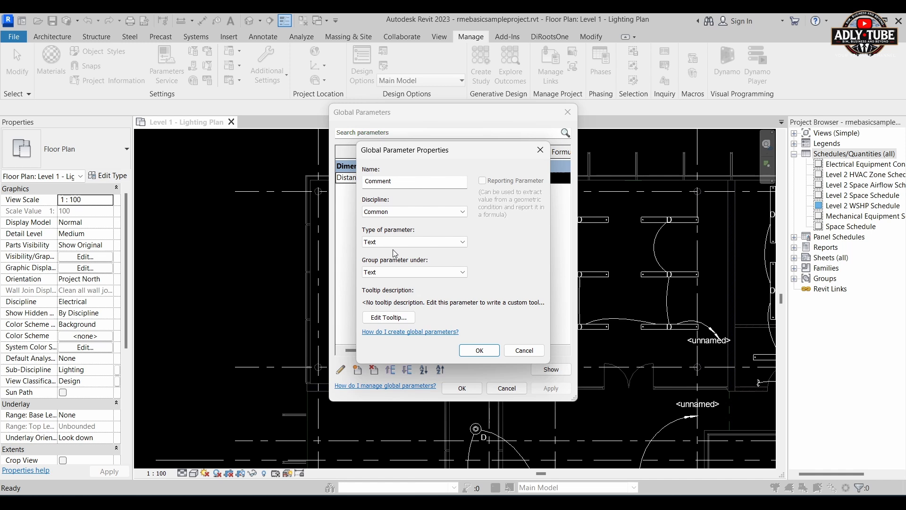
left_click(472, 353)
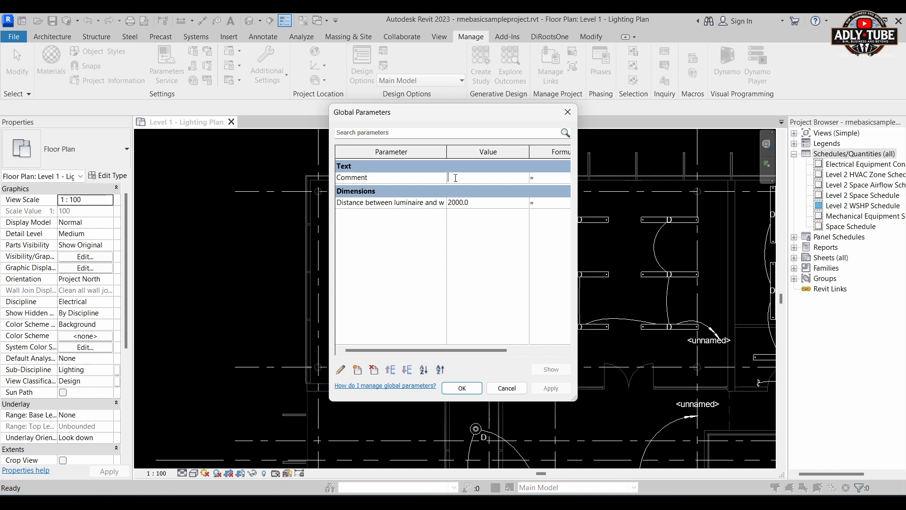
type("With Battary")
left_click(462, 388)
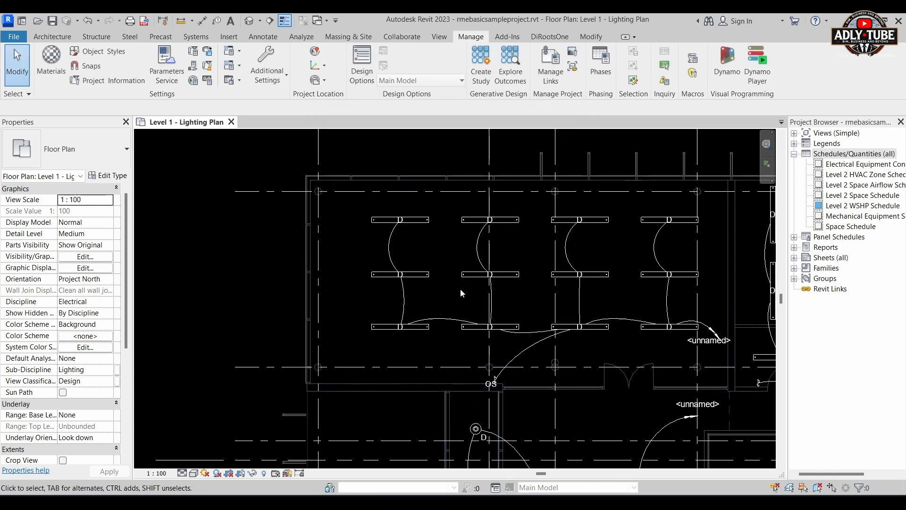
Associate the Comments parameter of the linear pendant light in the room's upper-left corner with the global parameter Comment.
scroll(425, 335, "up", 3)
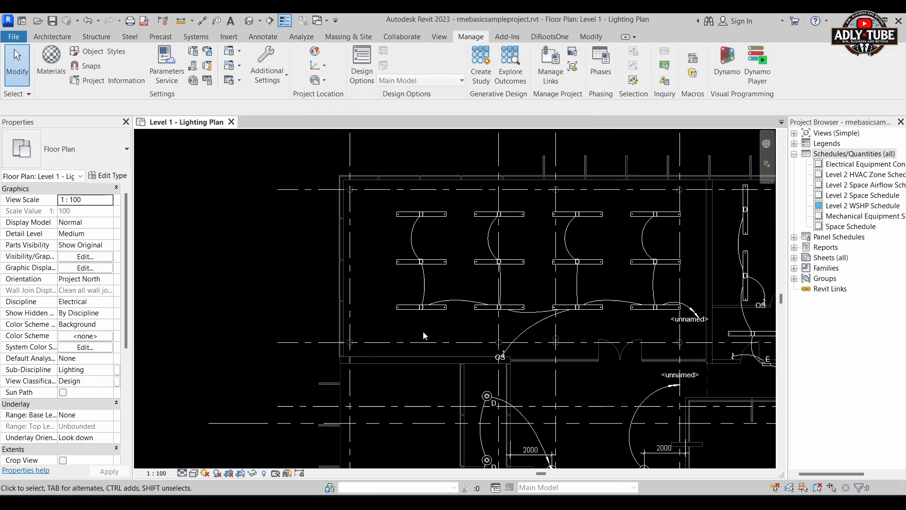
left_click(432, 215)
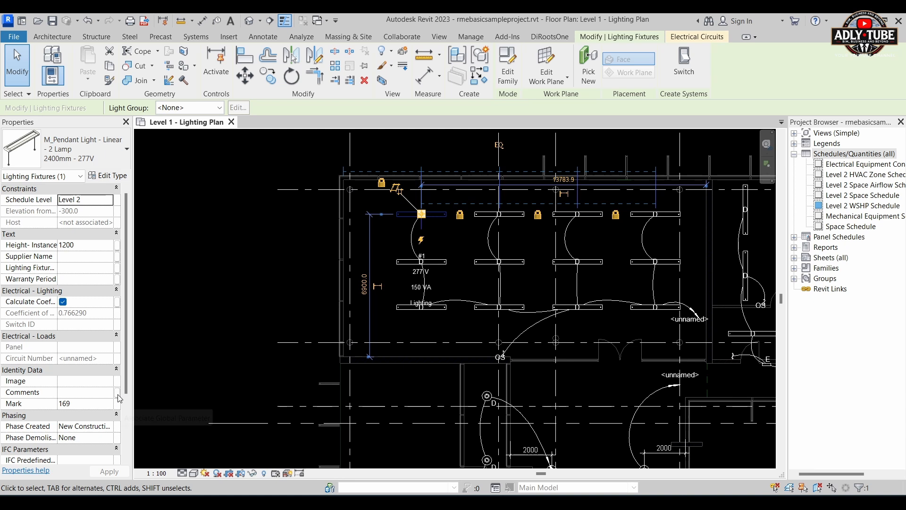
left_click(118, 395)
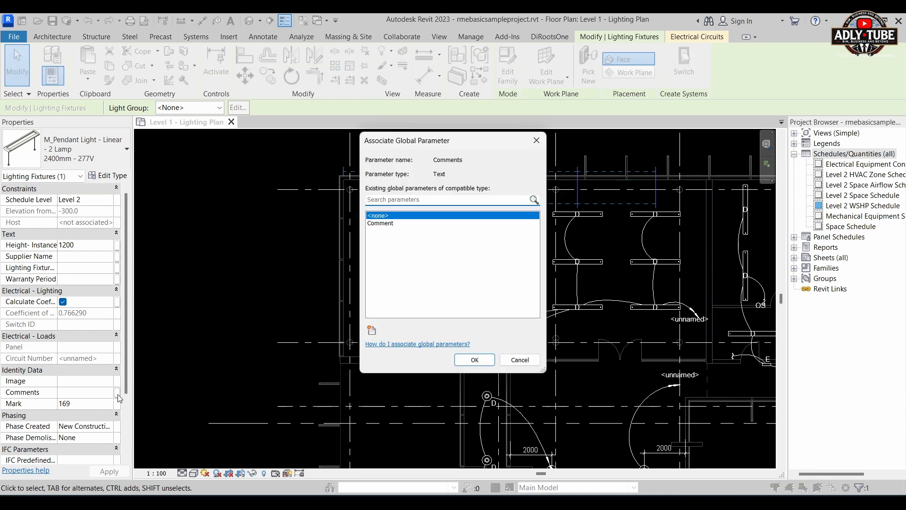
left_click(384, 224)
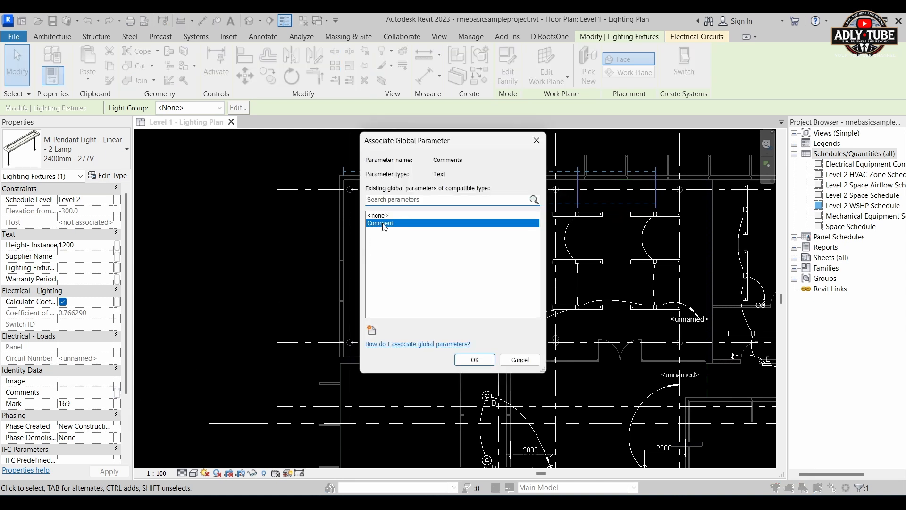
left_click(474, 360)
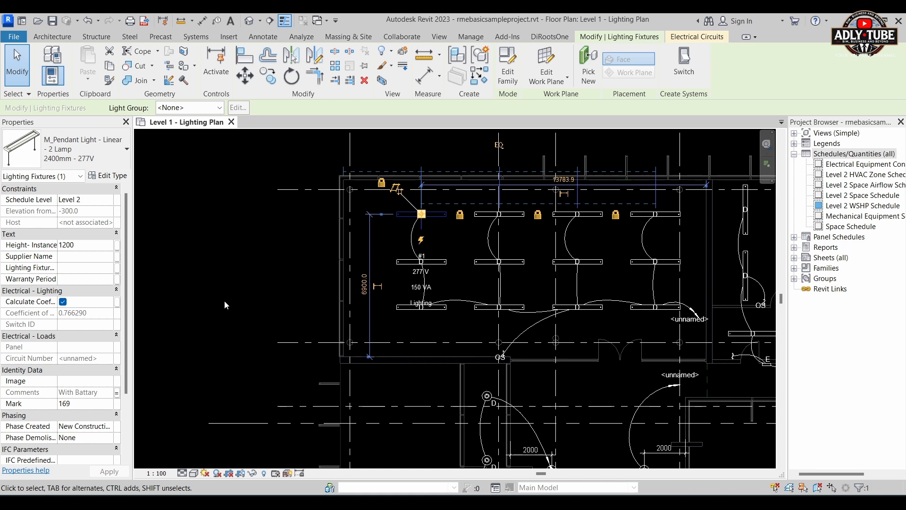
left_click(253, 278)
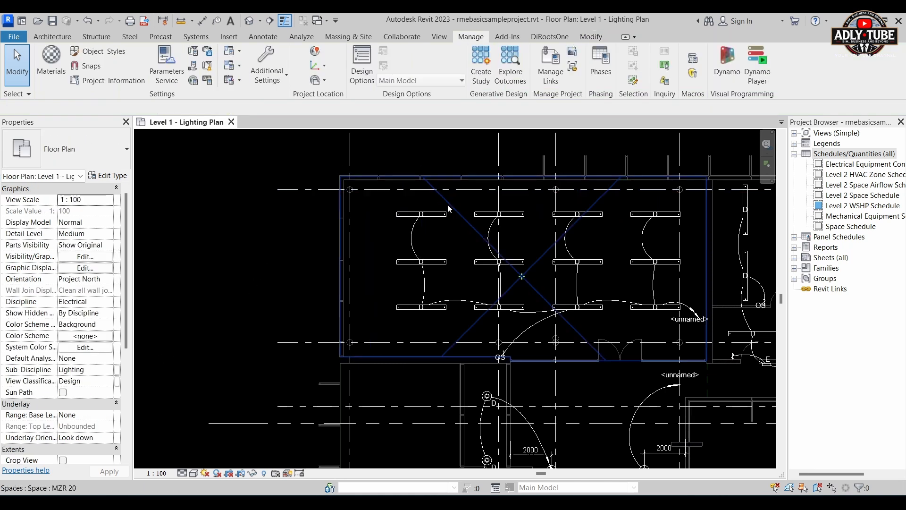
Associate the Comments of seven linear pendant lights and one disk pendant light across the plan with the global parameter Comment.
scroll(516, 221, "down", 3)
scroll(516, 222, "up", 4)
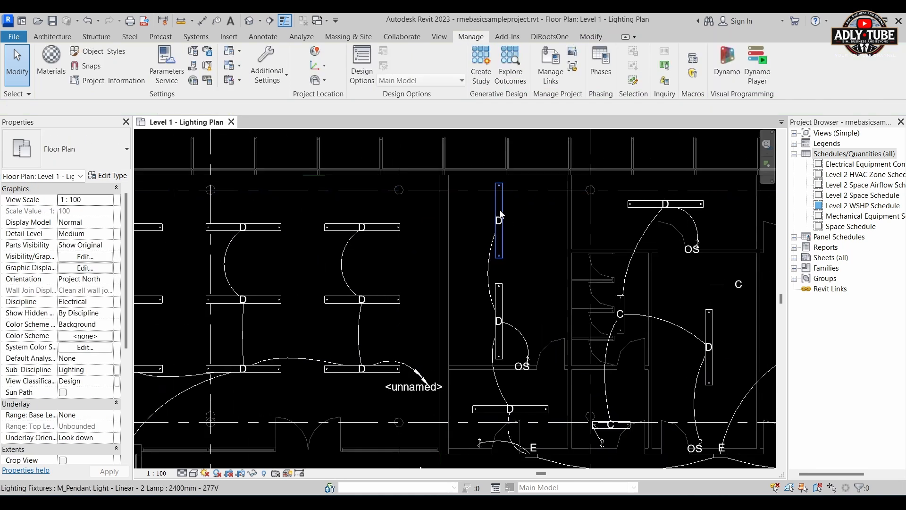
left_click(500, 205)
scroll(663, 237, "down", 2)
left_click(627, 213, "ctrl")
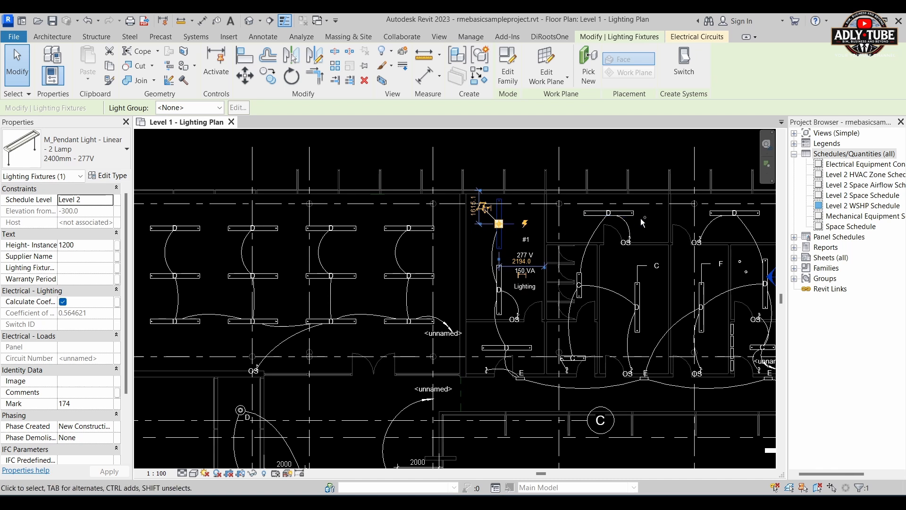
left_click(643, 324, "ctrl")
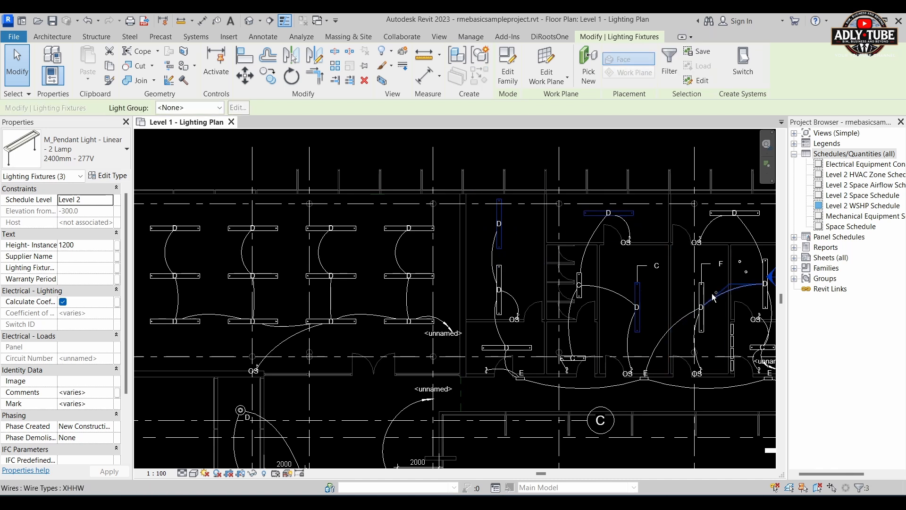
left_click(703, 285, "ctrl")
scroll(590, 255, "down", 4)
scroll(680, 232, "up", 5)
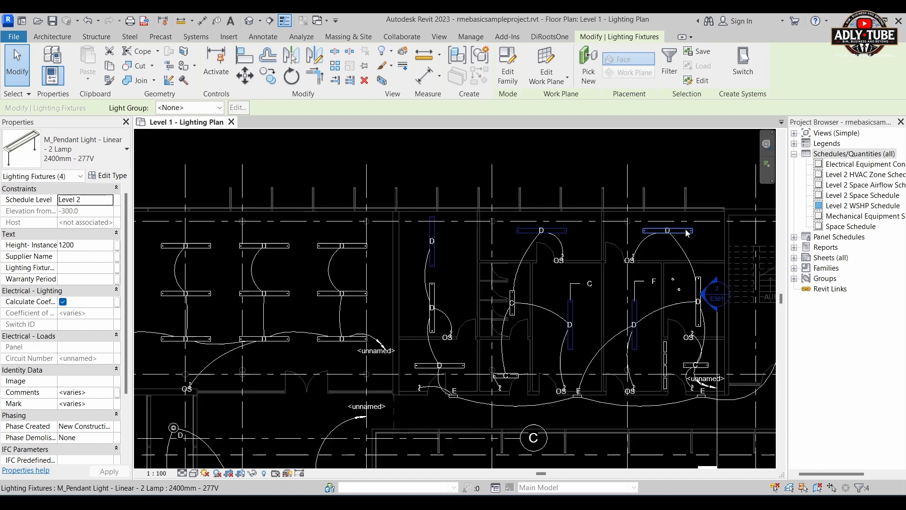
left_click(693, 230, "ctrl")
scroll(613, 284, "down", 3)
scroll(517, 345, "up", 6)
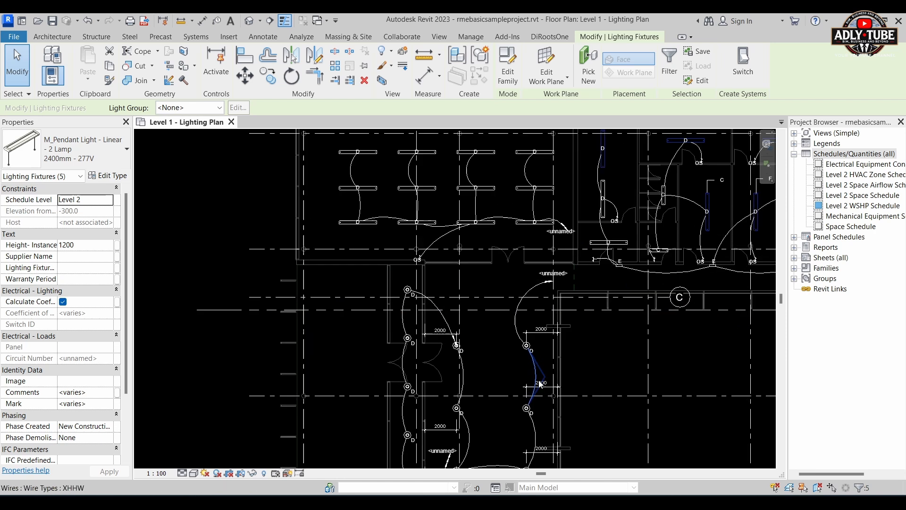
scroll(508, 335, "up", 4)
left_click(502, 322, "ctrl")
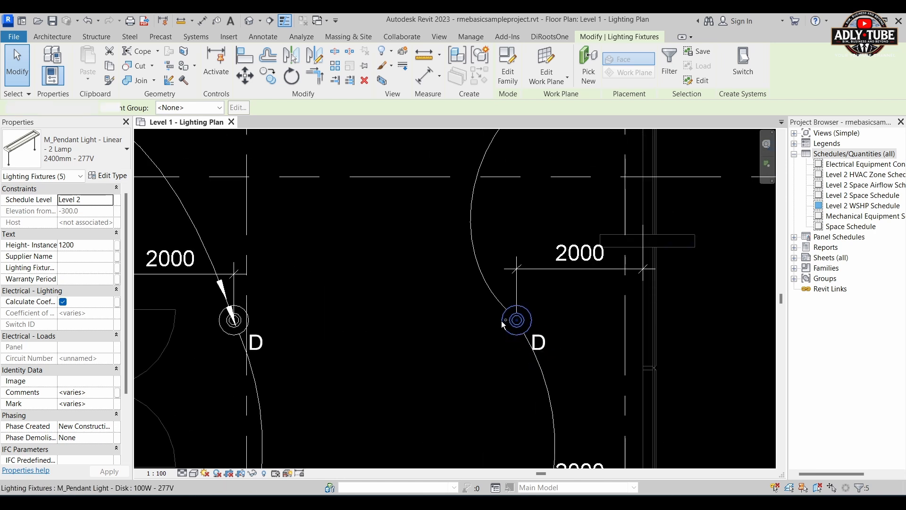
scroll(491, 255, "down", 7)
scroll(380, 418, "up", 4)
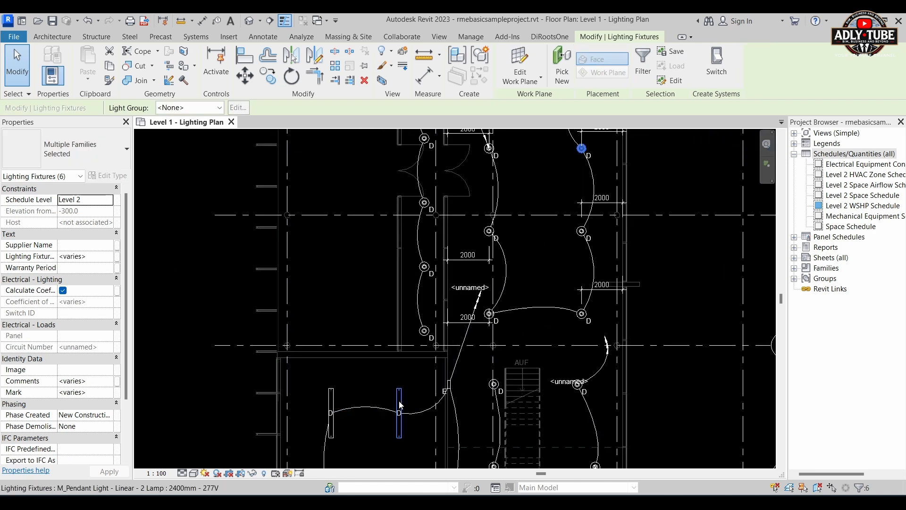
left_click(400, 390, "ctrl")
scroll(404, 282, "down", 6)
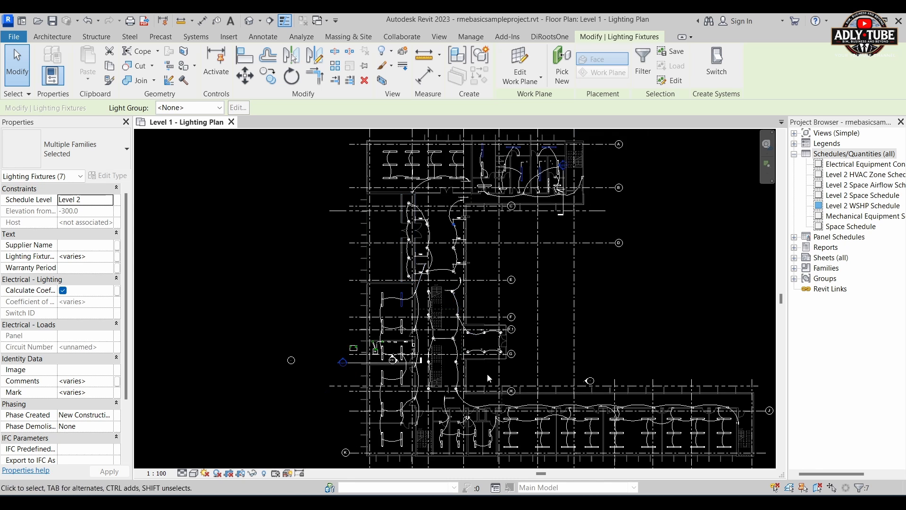
scroll(548, 421, "up", 6)
scroll(545, 418, "up", 2)
left_click(546, 405, "ctrl")
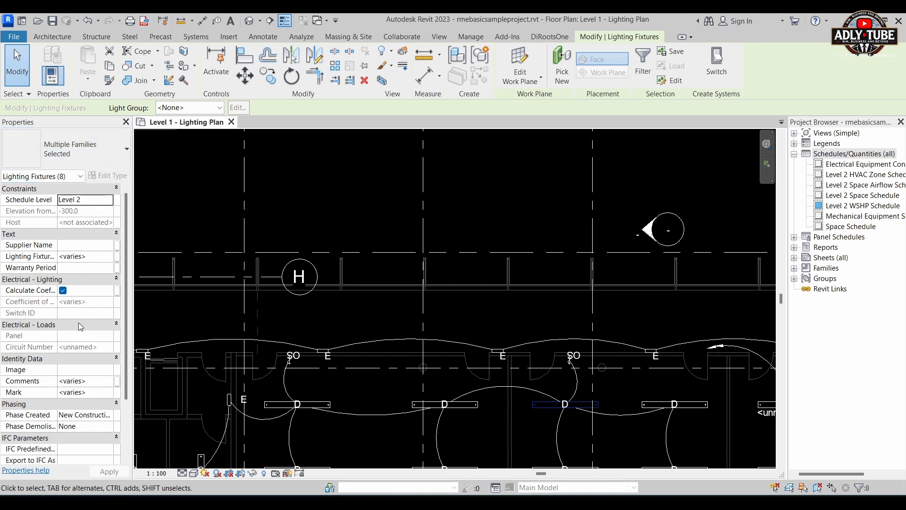
left_click(117, 383)
left_click(395, 223)
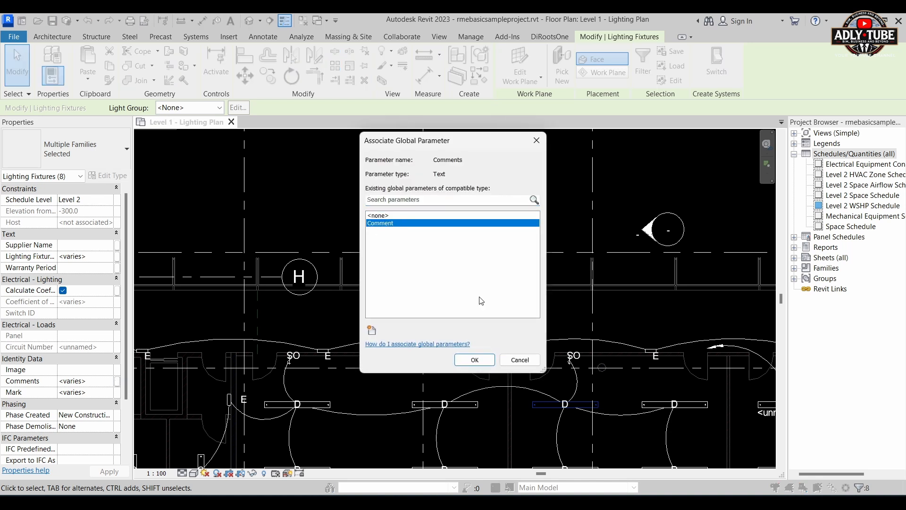
left_click(472, 360)
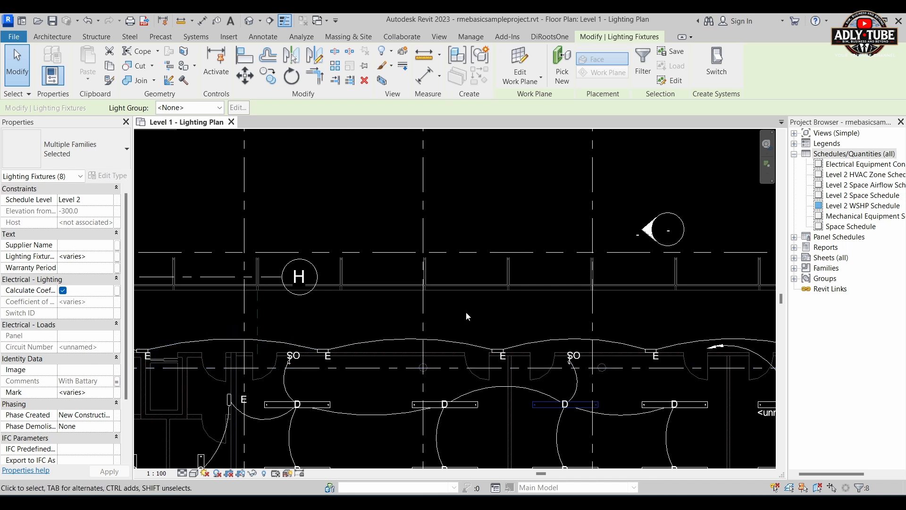
key("Escape")
Detach the Comments of the linear pendant light near grid H from its global parameter and associate it with Comment again.
left_click(541, 412)
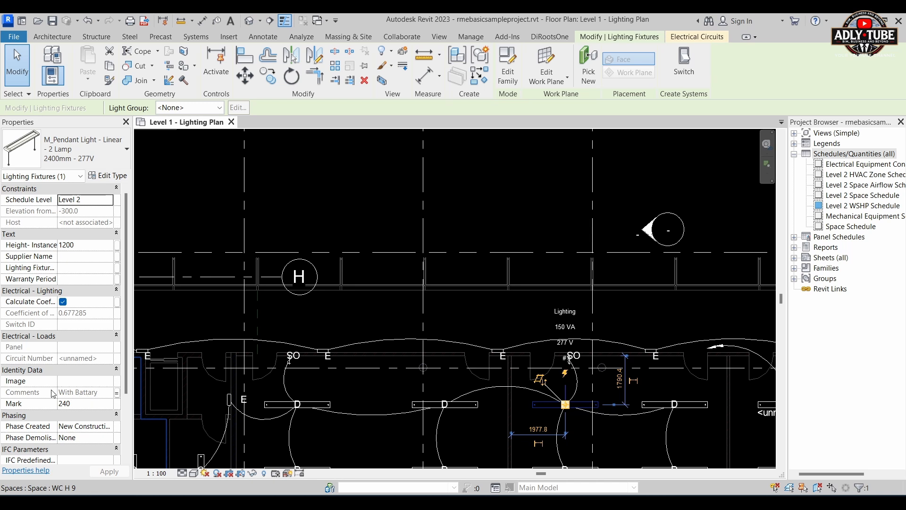
left_click(90, 391)
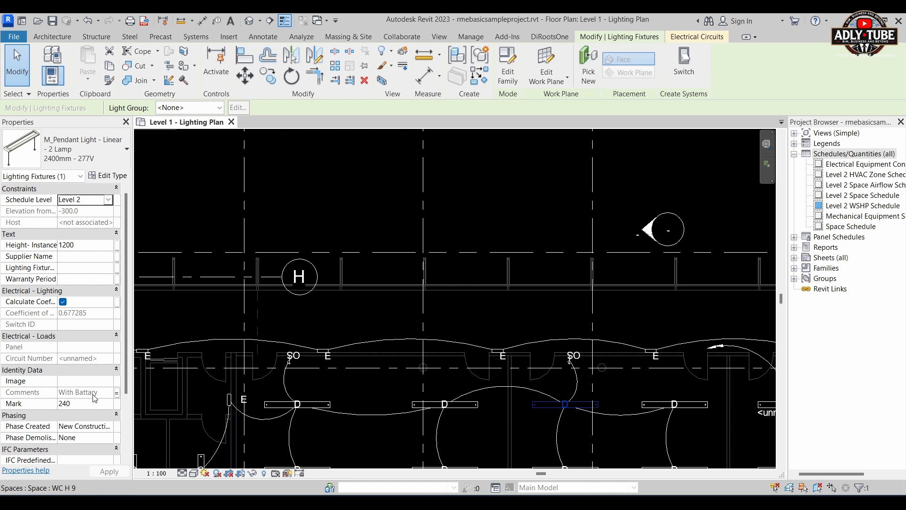
left_click(117, 394)
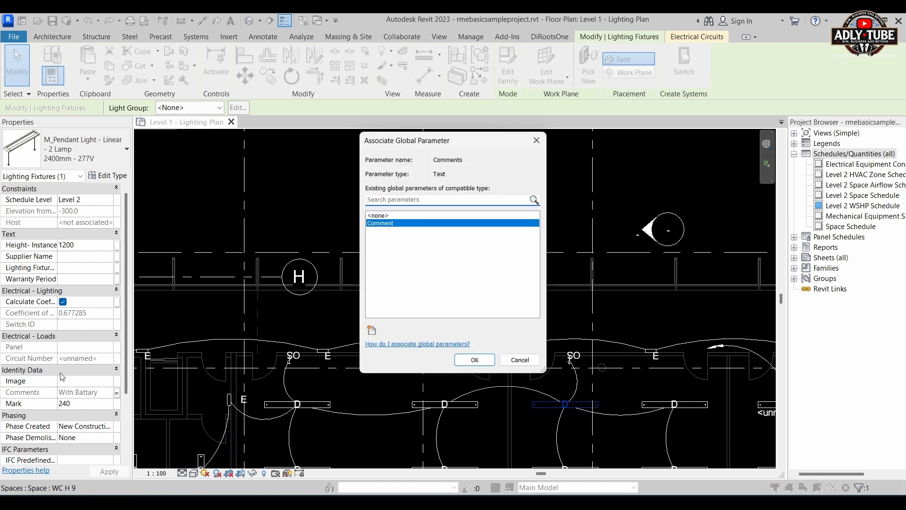
left_click(383, 216)
left_click(473, 360)
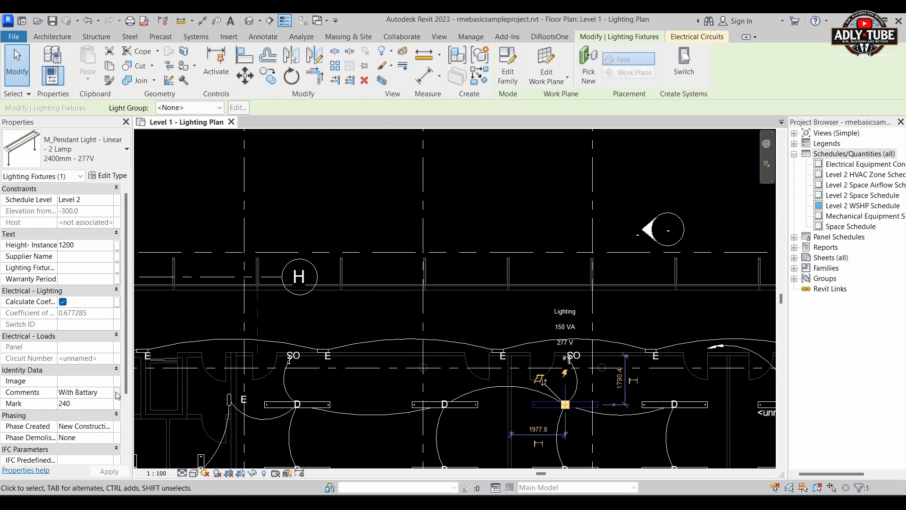
left_click(116, 392)
left_click(382, 223)
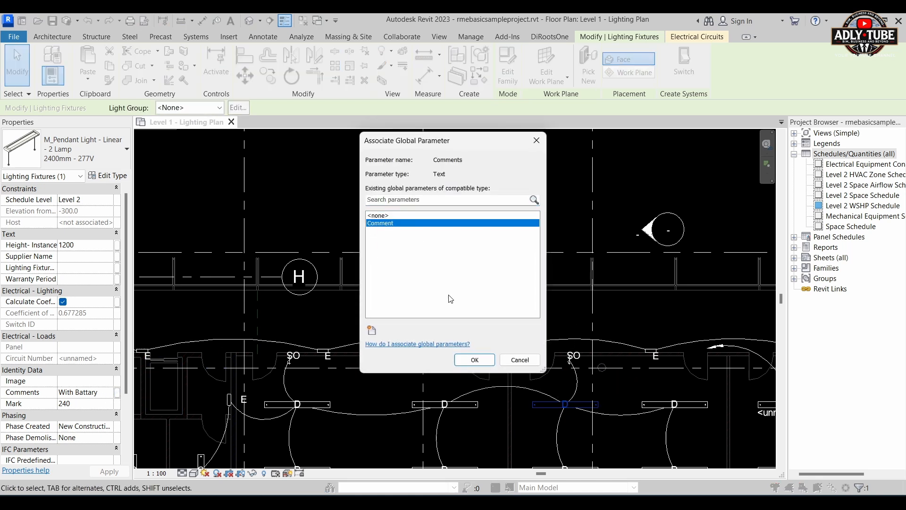
left_click(462, 359)
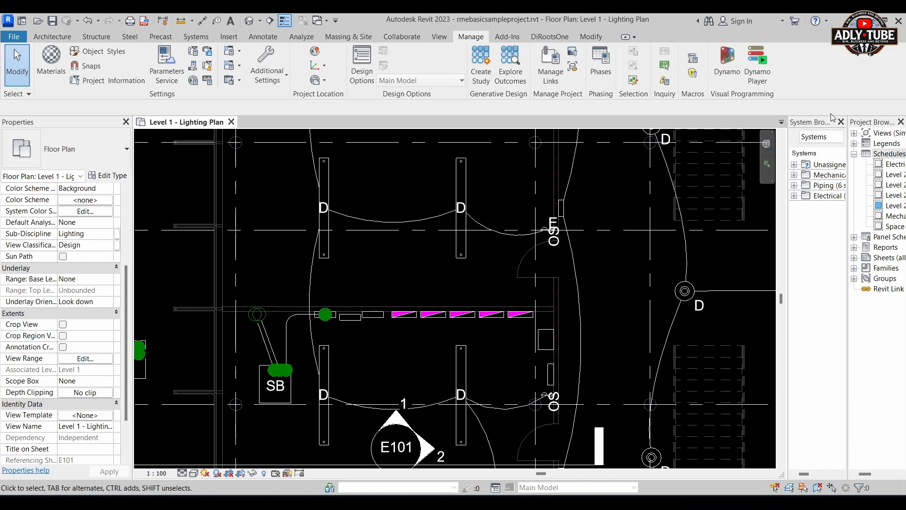
Close the System Browser and show the instance properties of the row's rightmost panel board in a wider palette.
left_click(841, 123)
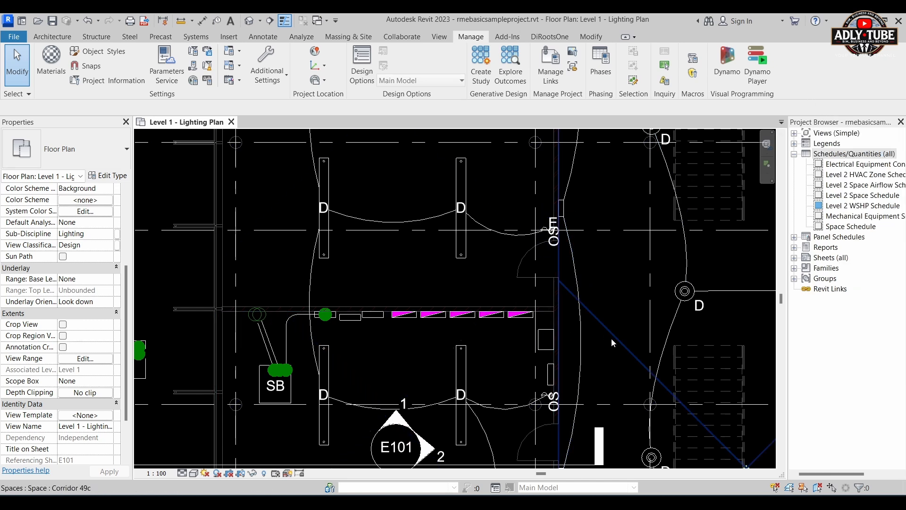
scroll(611, 338, "up", 1)
scroll(575, 332, "up", 3)
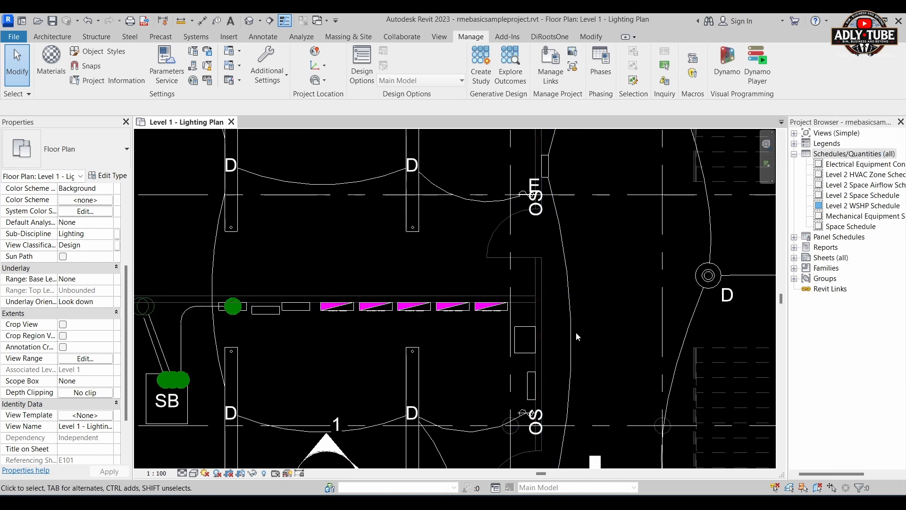
left_click(487, 304)
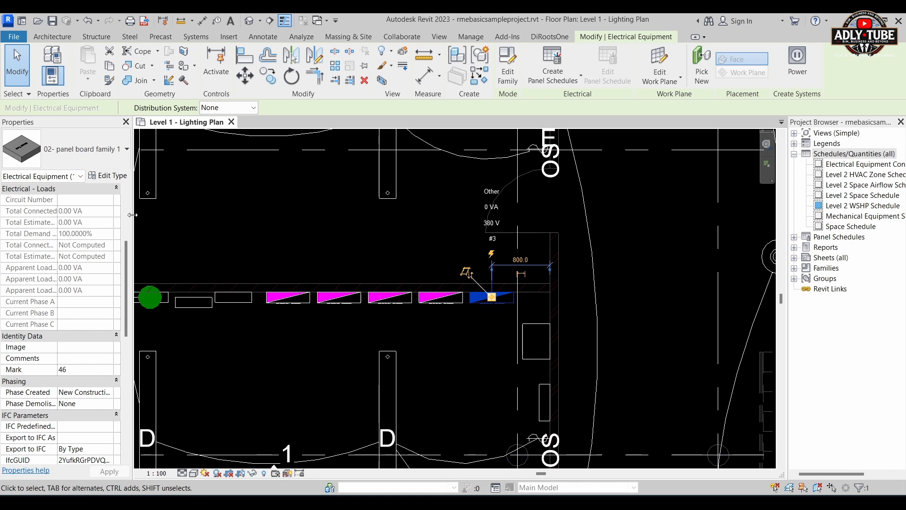
left_click_drag(147, 217, 227, 217)
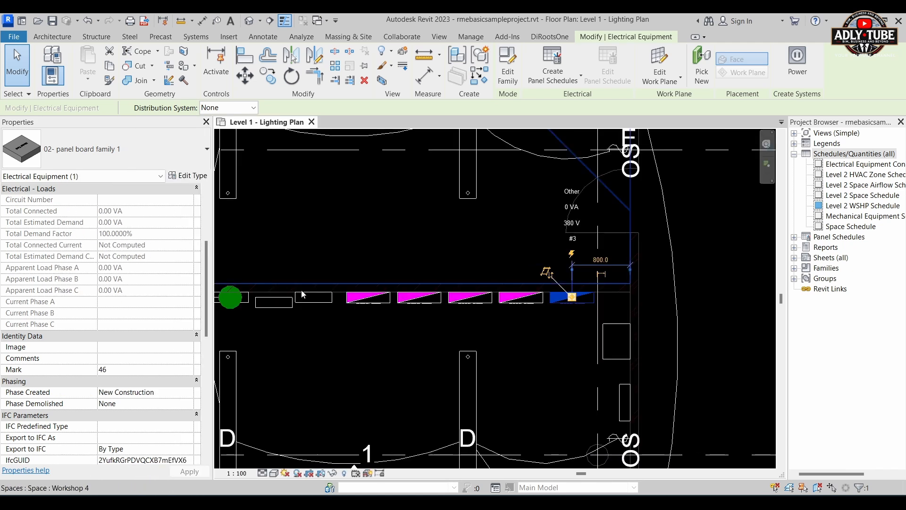
Turn the normal panel parameter off and back on for the rightmost panel board in the row.
scroll(157, 349, "down", 8)
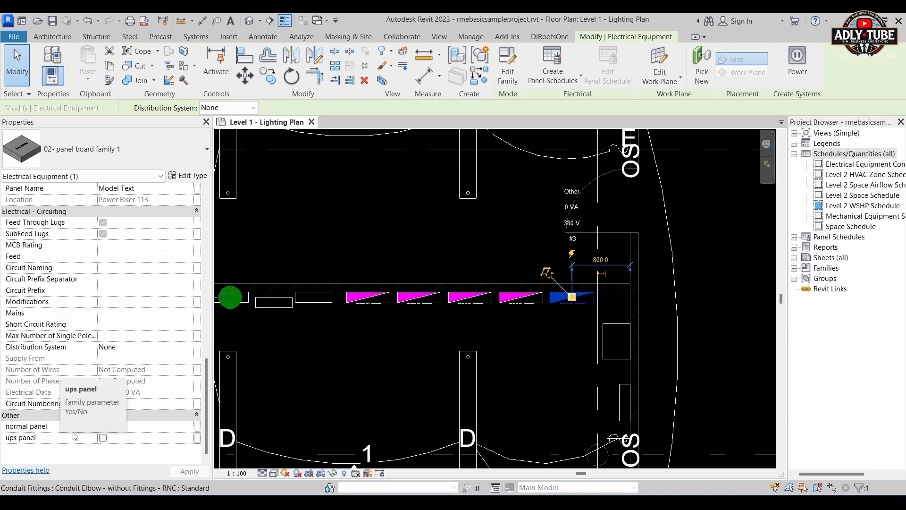
left_click(103, 427)
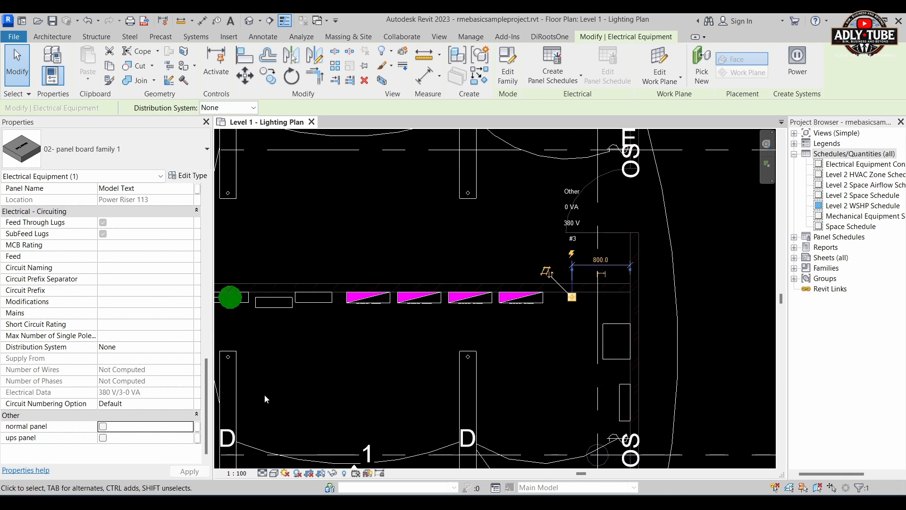
left_click(98, 426)
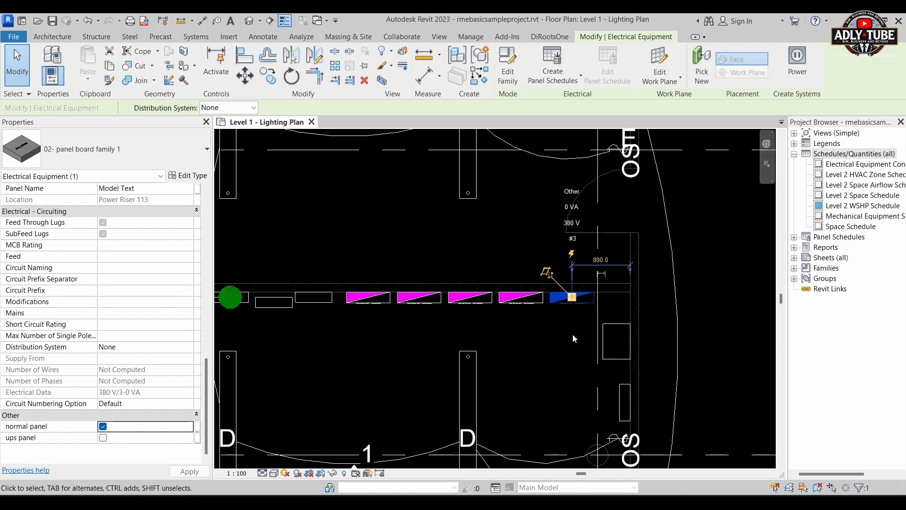
left_click(539, 344)
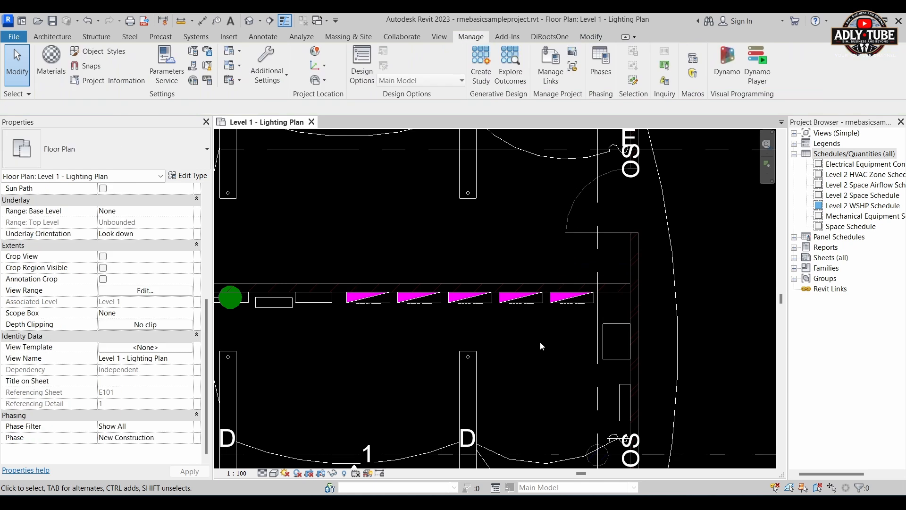
Examine the rightmost panel board in the plan and review its instance properties.
scroll(511, 311, "down", 1)
scroll(511, 311, "down", 1)
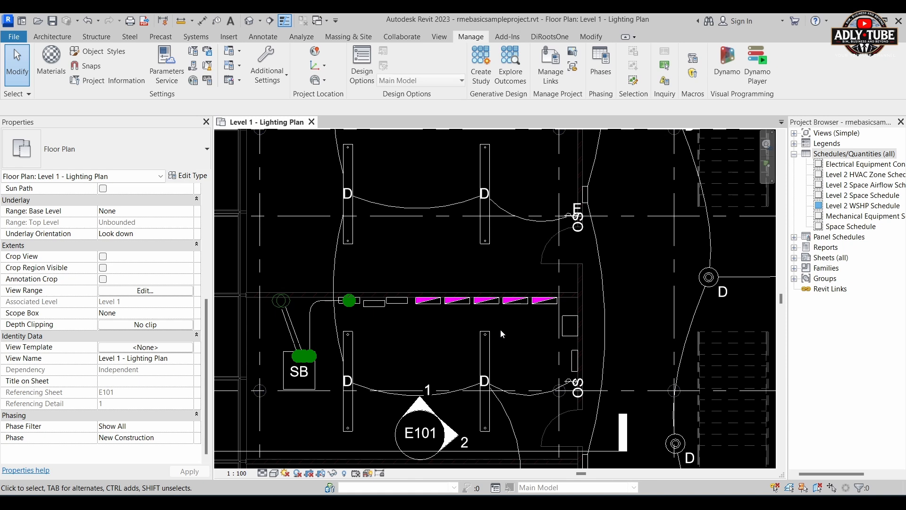
left_click(536, 301)
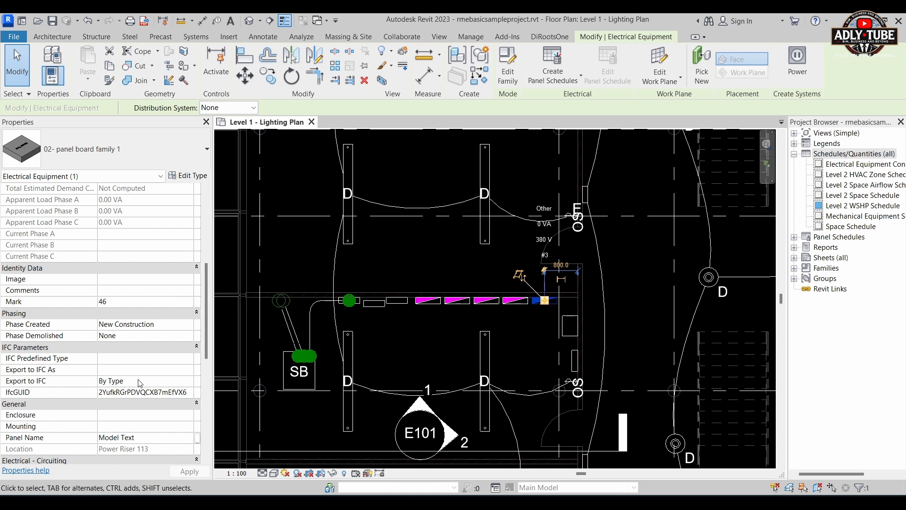
scroll(140, 383, "down", 3)
left_click(522, 330)
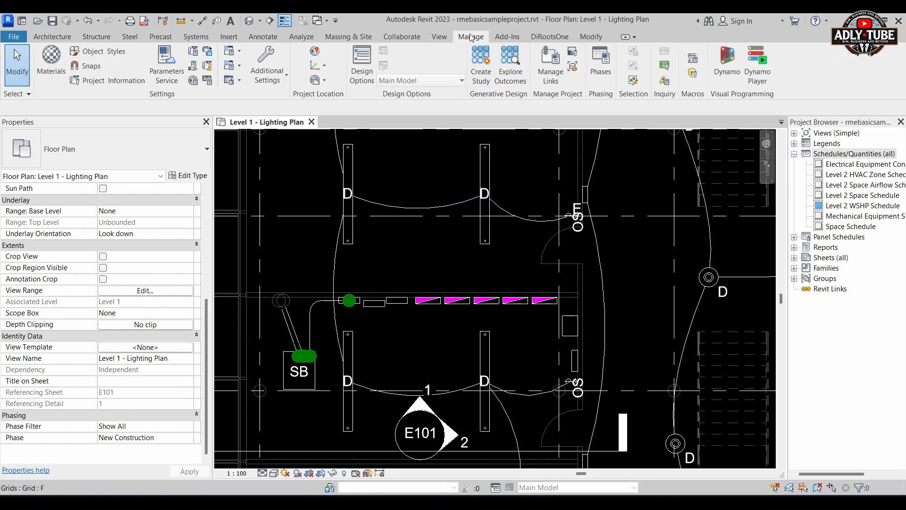
Create a Yes/No global parameter named Hide Panel in the Common discipline, grouped under Other and left unchecked.
left_click(193, 81)
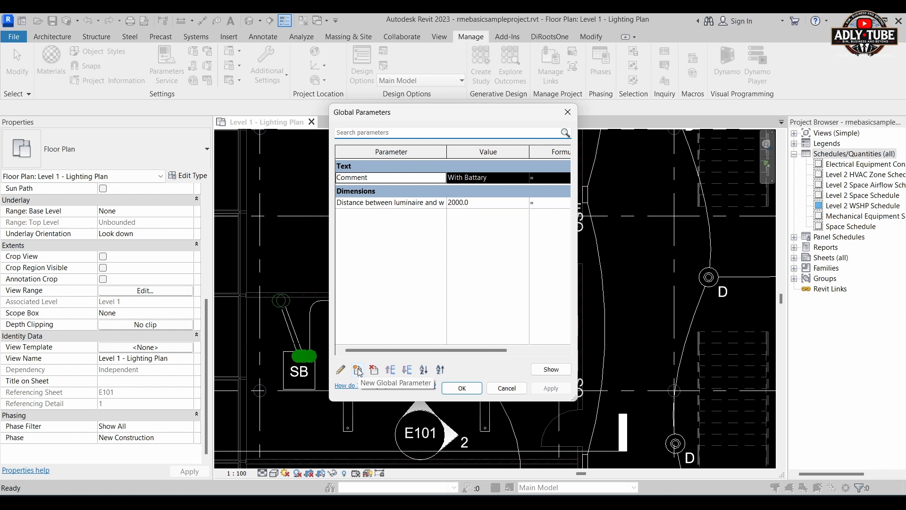
left_click(358, 370)
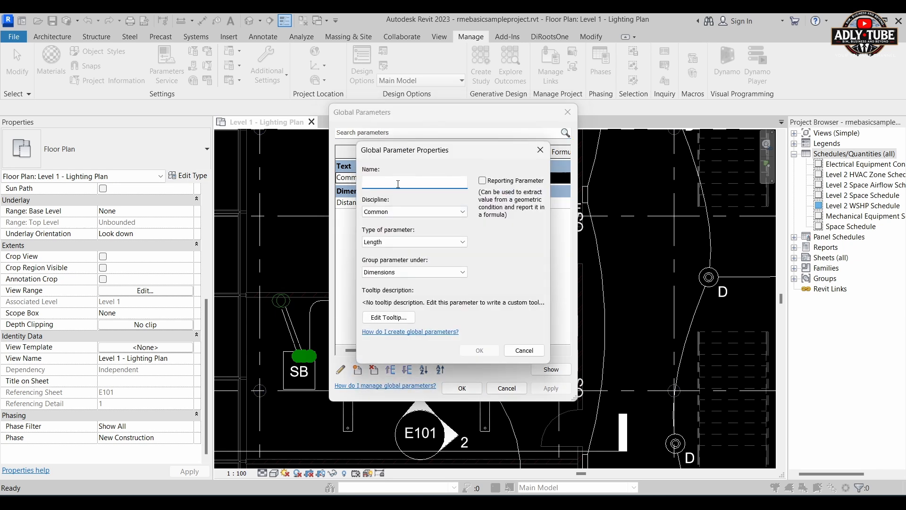
type("Hide Panel")
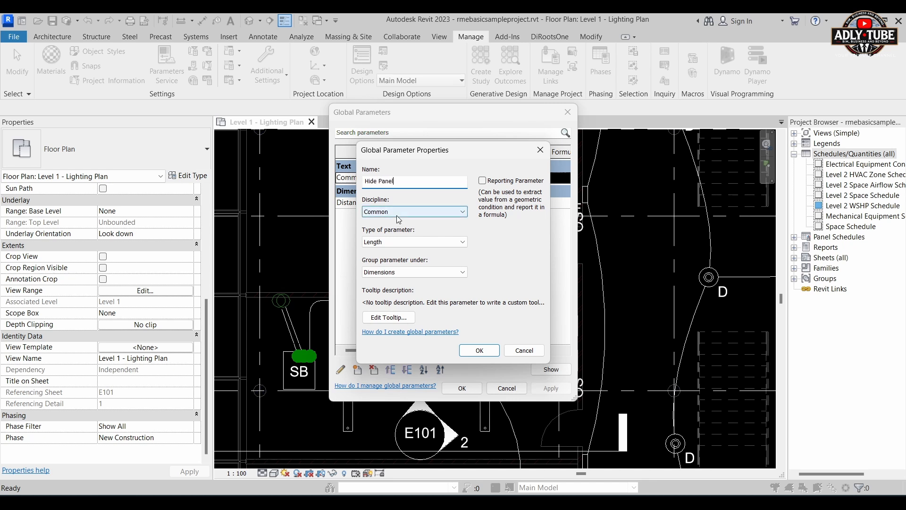
left_click(395, 241)
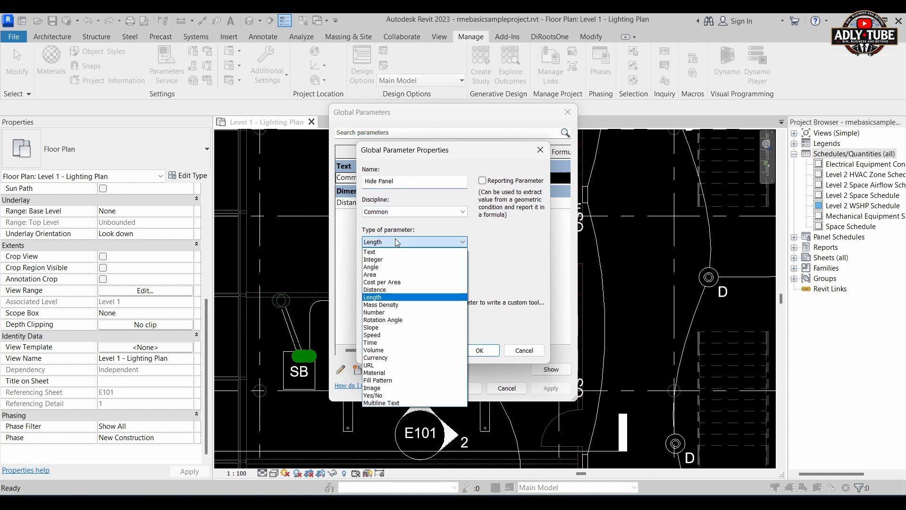
left_click(397, 395)
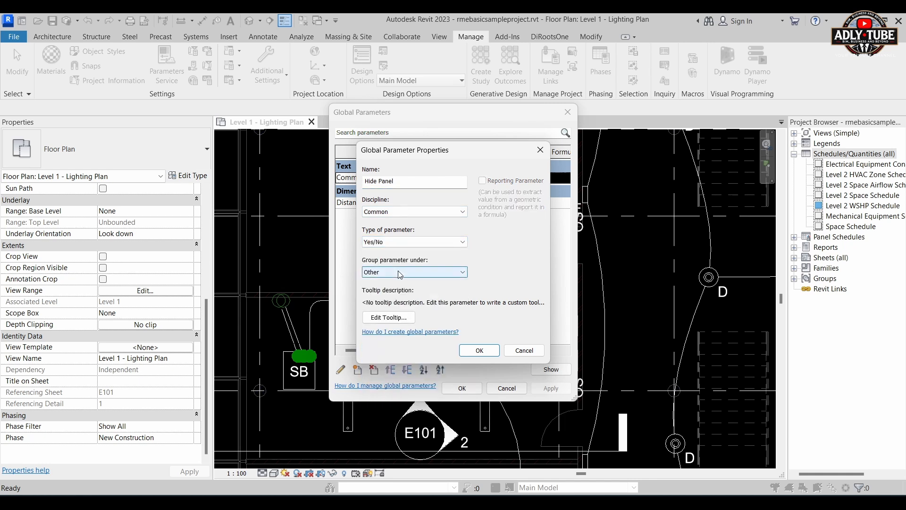
left_click(485, 352)
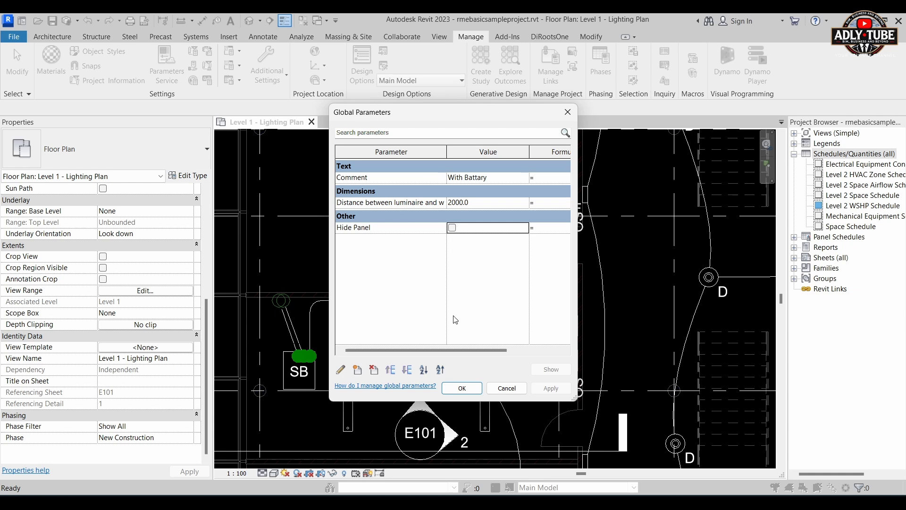
left_click(462, 388)
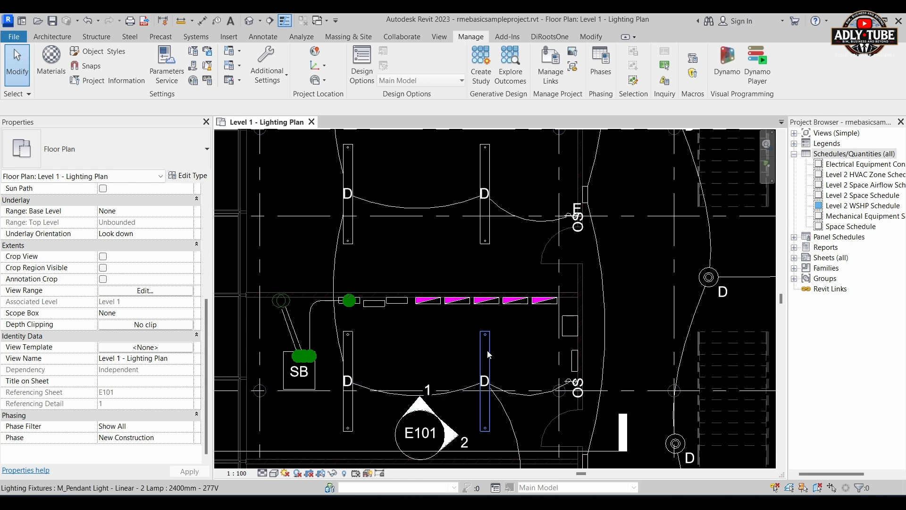
Associate the normal panel parameter of the rightmost panel board in the row with the global parameter Hide Panel.
scroll(486, 239, "down", 3)
scroll(503, 281, "up", 2)
scroll(521, 281, "up", 1)
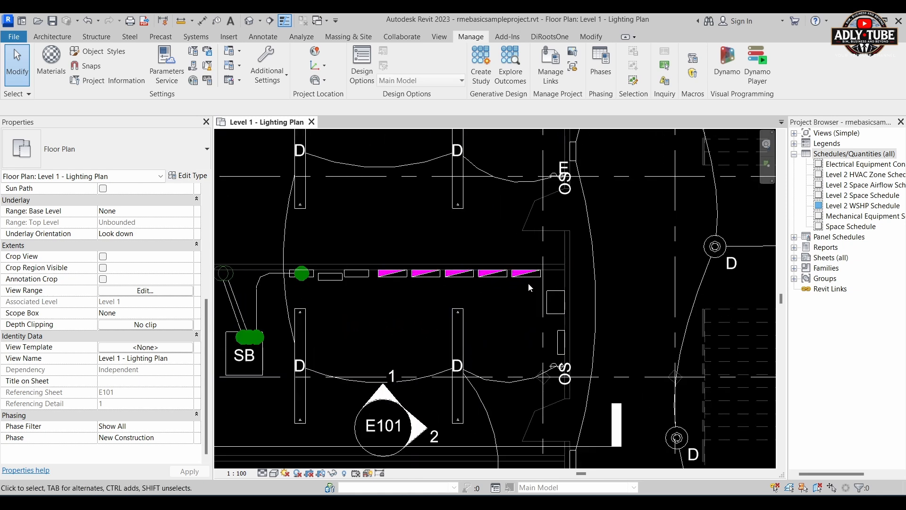
left_click(528, 277)
scroll(116, 336, "down", 5)
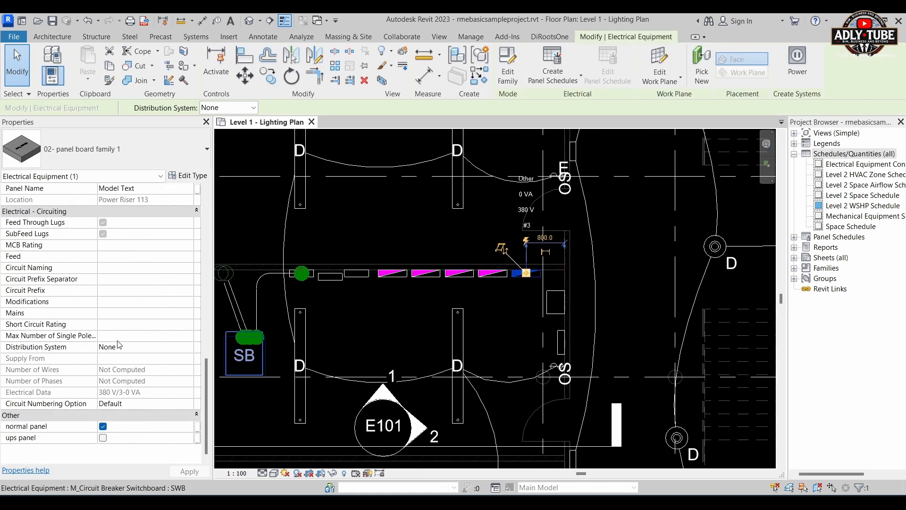
left_click(198, 427)
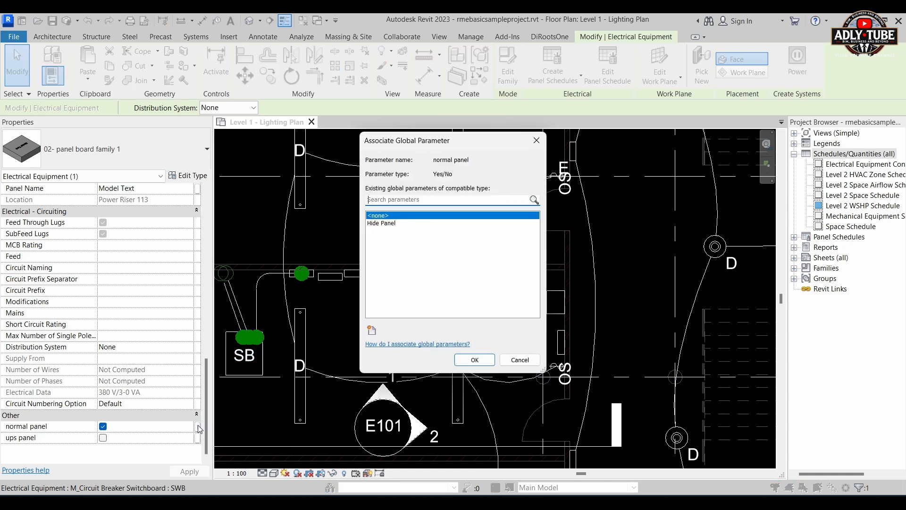
left_click(519, 360)
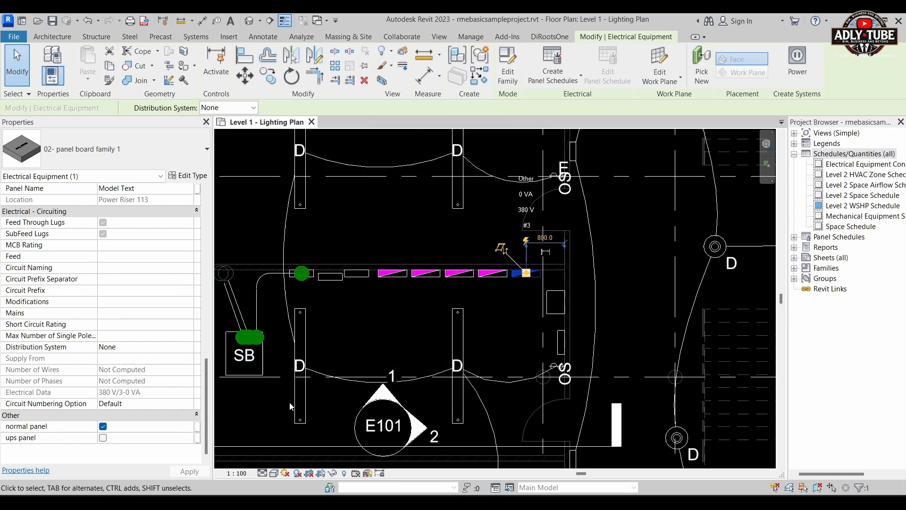
left_click(198, 429)
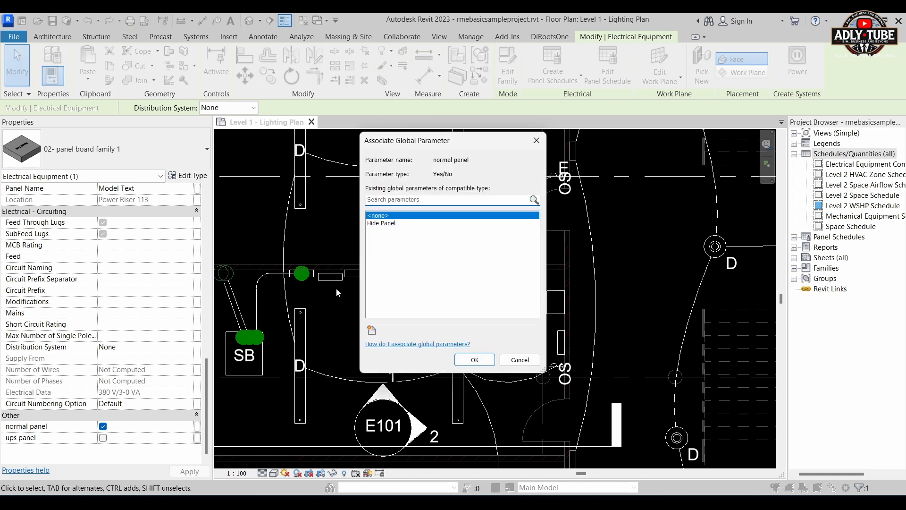
left_click(383, 223)
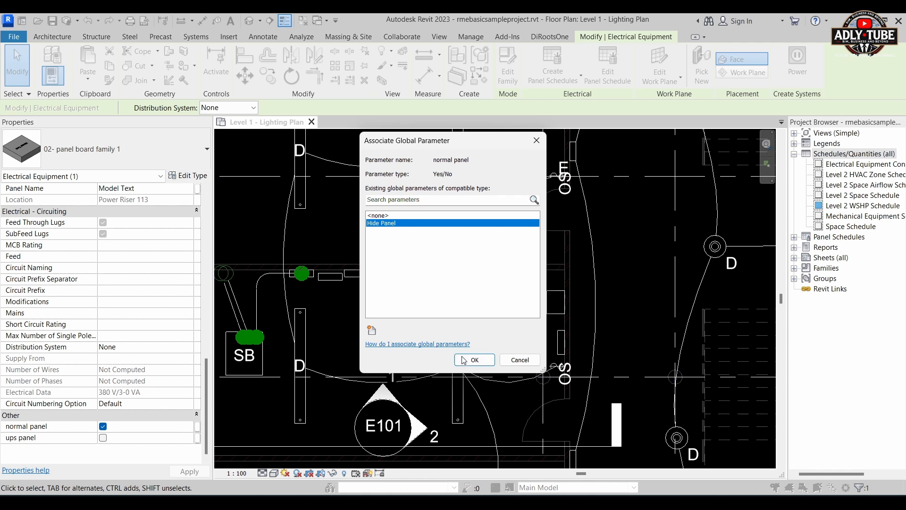
left_click_drag(457, 141, 333, 130)
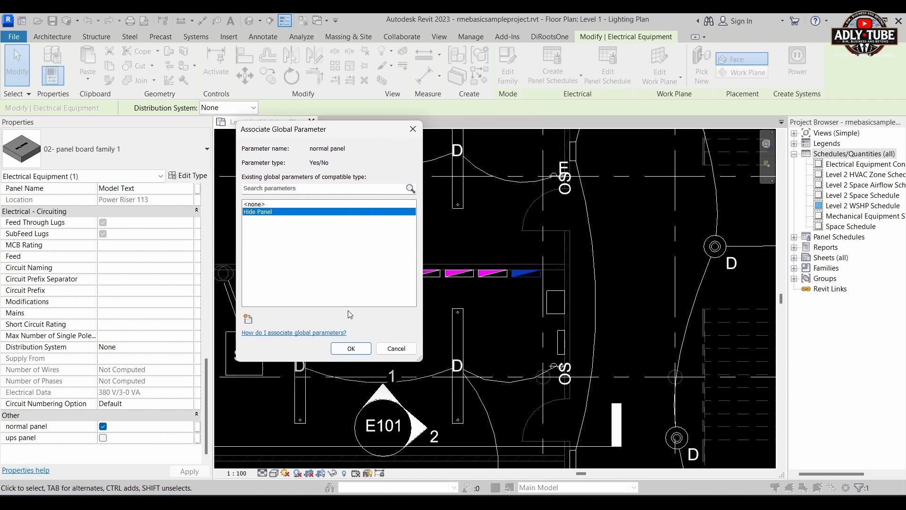
left_click(351, 349)
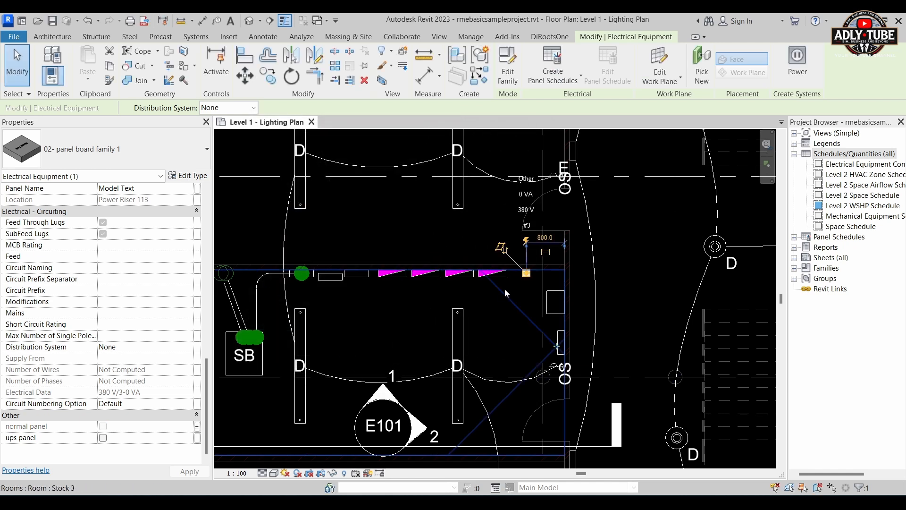
left_click(500, 316)
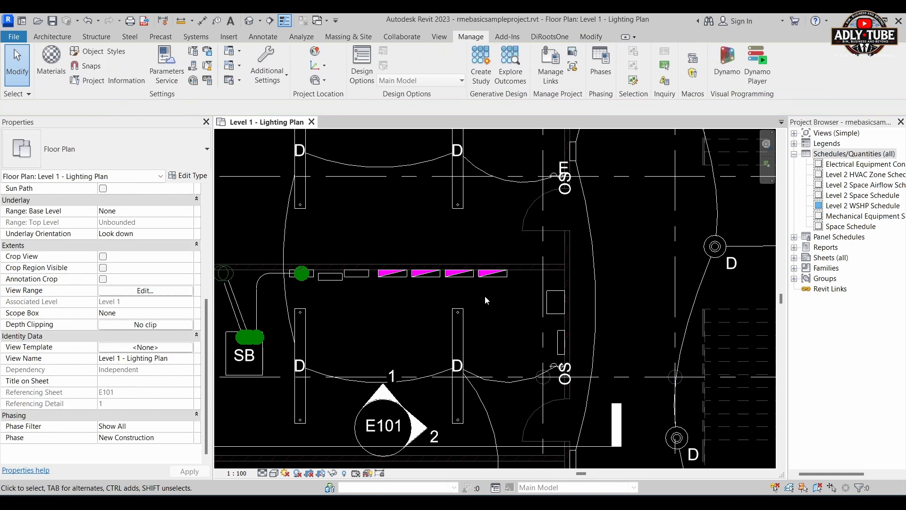
Associate the normal panel parameter of the first and third panel boards, counted from the row's left end, with Hide Panel.
left_click(462, 278)
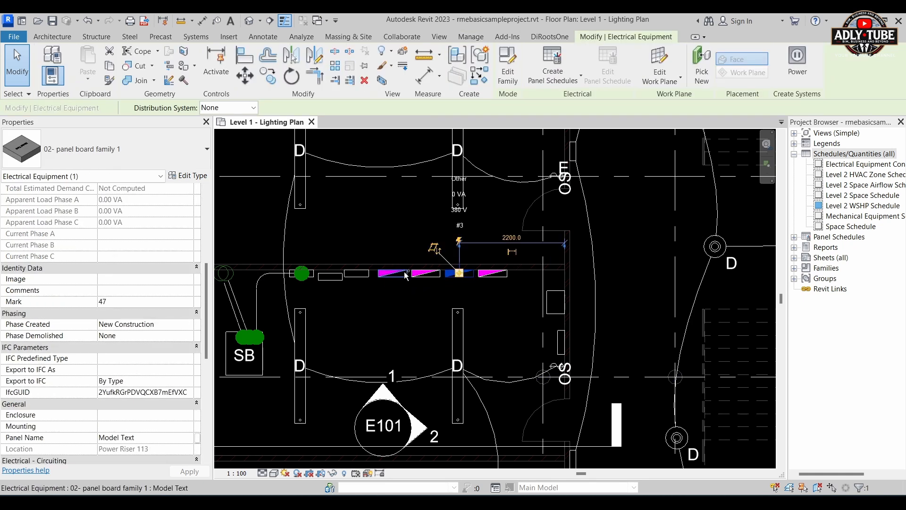
left_click(390, 274, "ctrl")
scroll(156, 364, "down", 7)
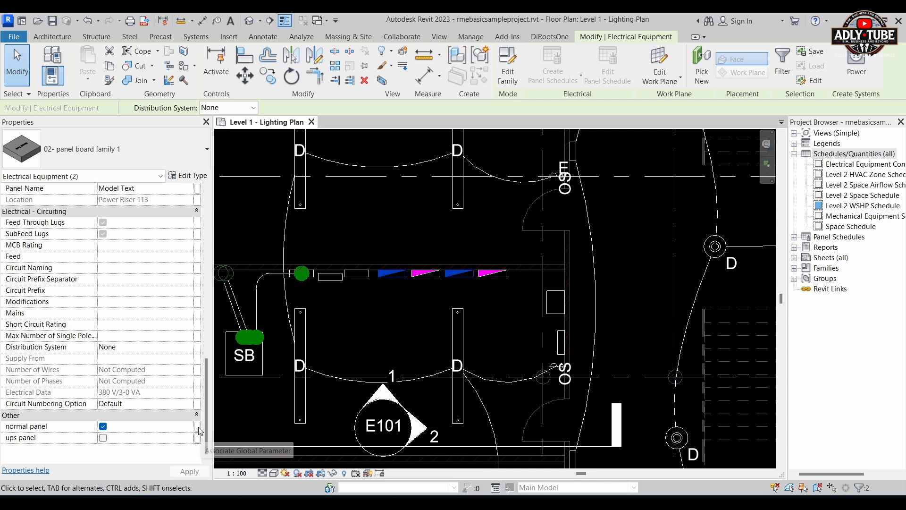
left_click(198, 427)
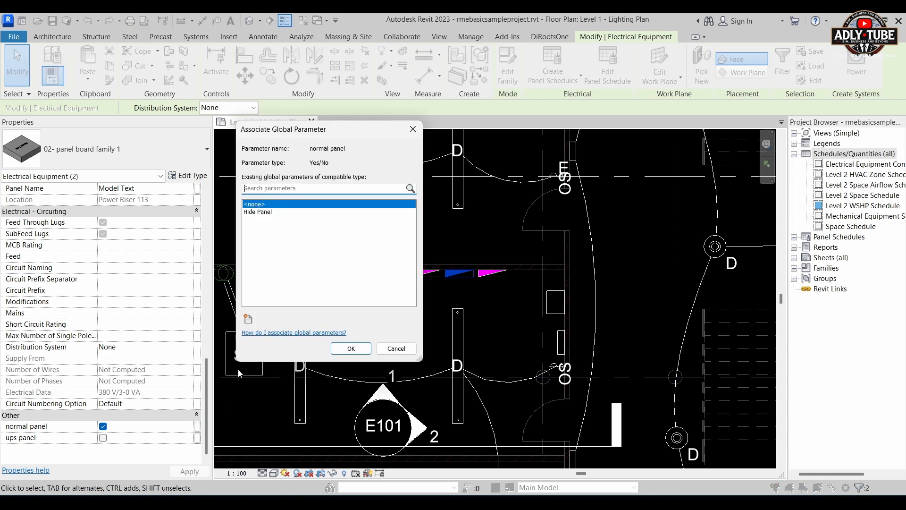
left_click(257, 212)
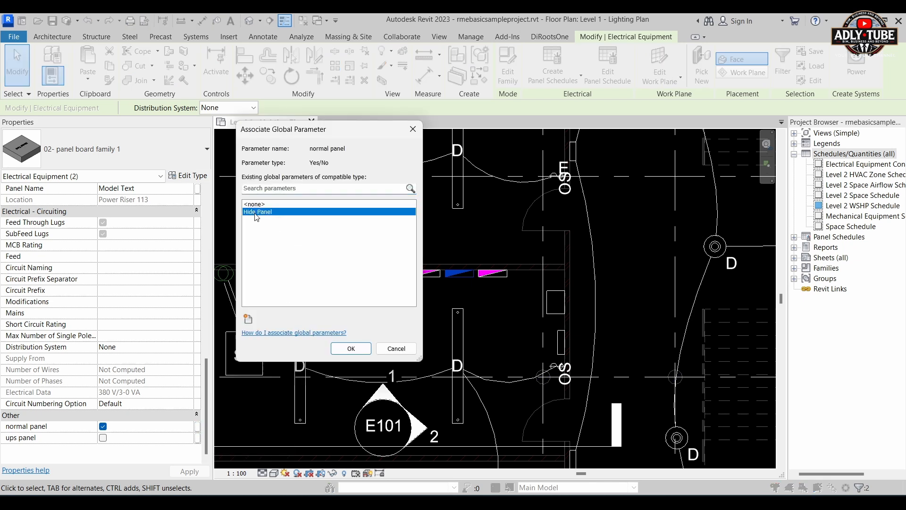
left_click(350, 349)
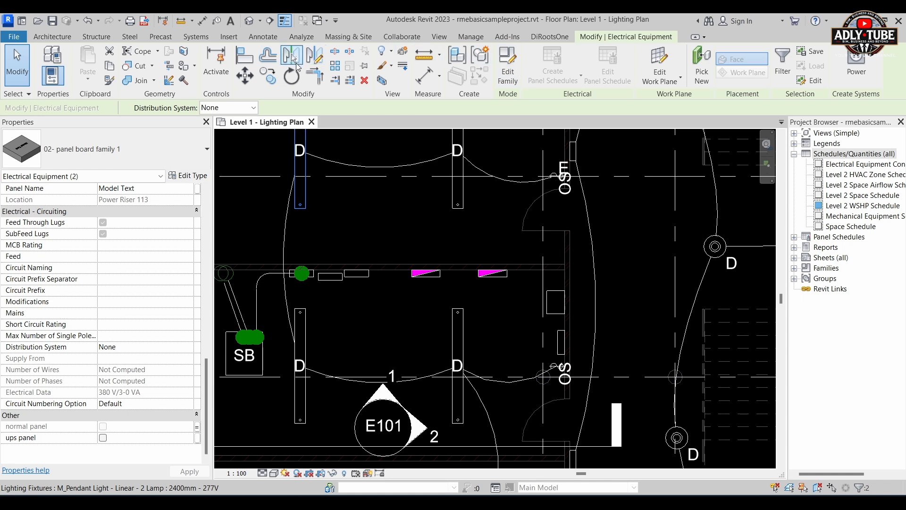
left_click(613, 155)
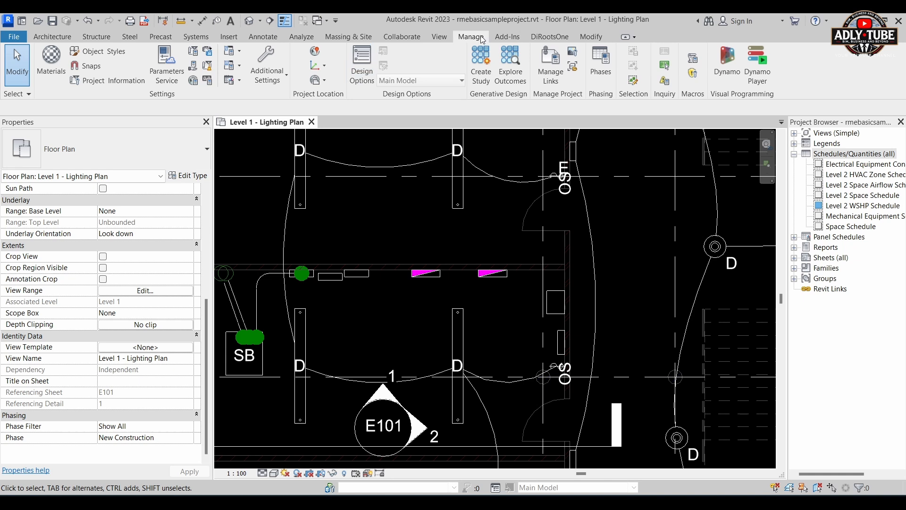
Review the parameter types and the reporting option offered for a new global parameter, and leave without creating one.
left_click(194, 80)
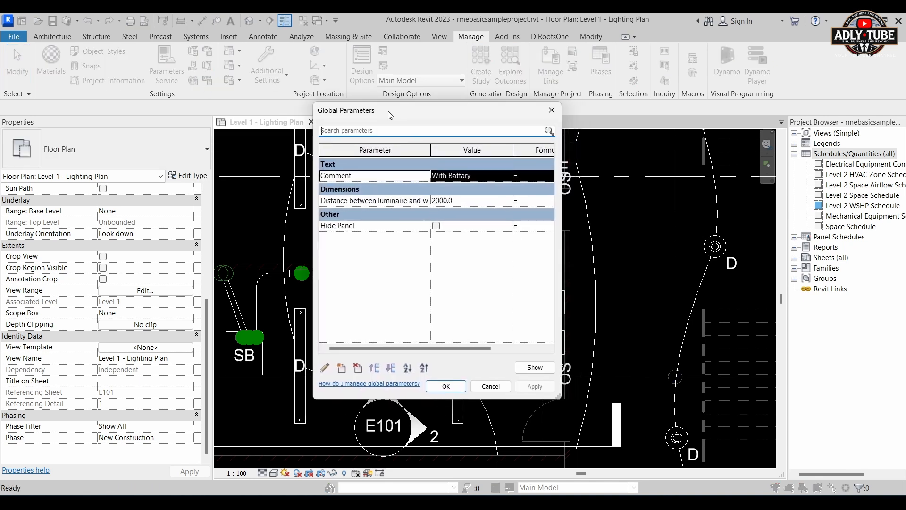
left_click_drag(390, 115, 287, 114)
left_click(240, 367)
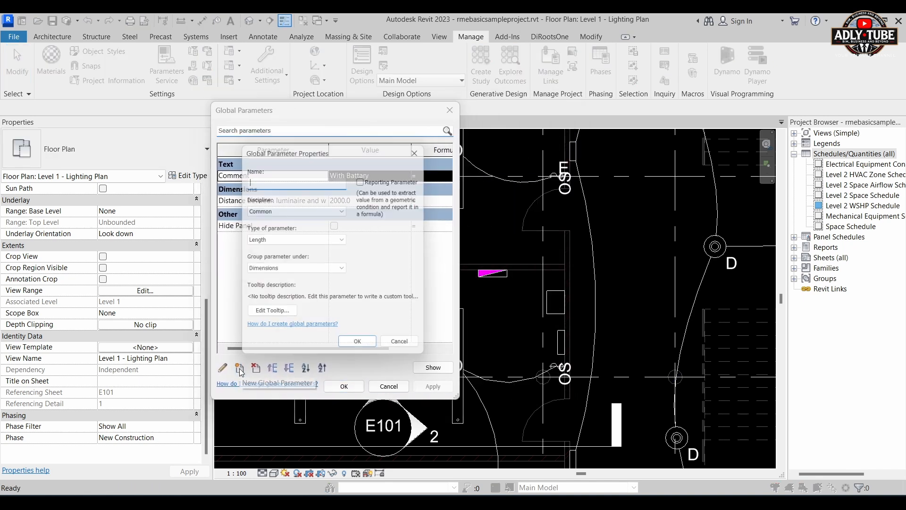
left_click(321, 240)
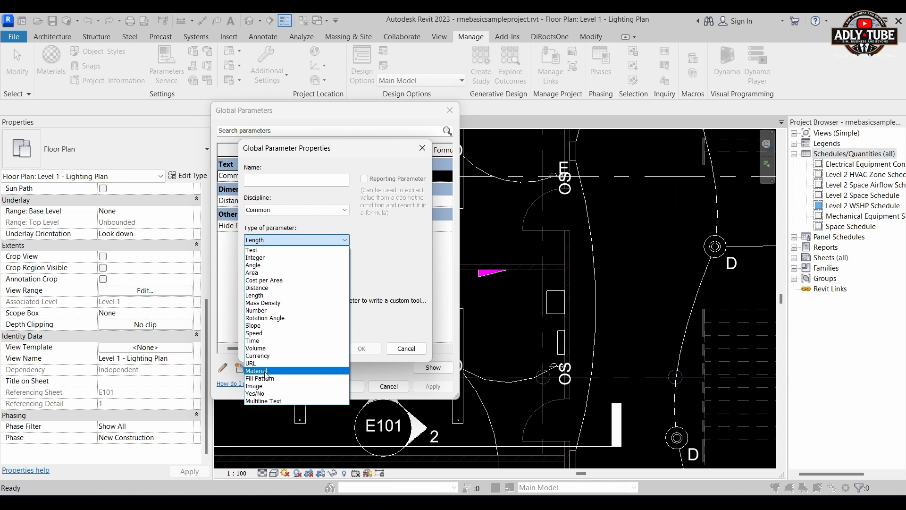
left_click(378, 174)
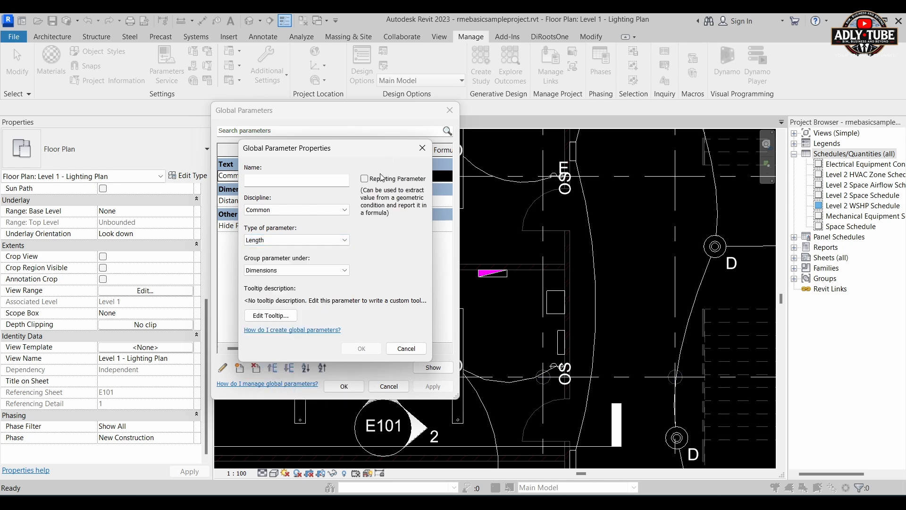
left_click(401, 348)
left_click(397, 386)
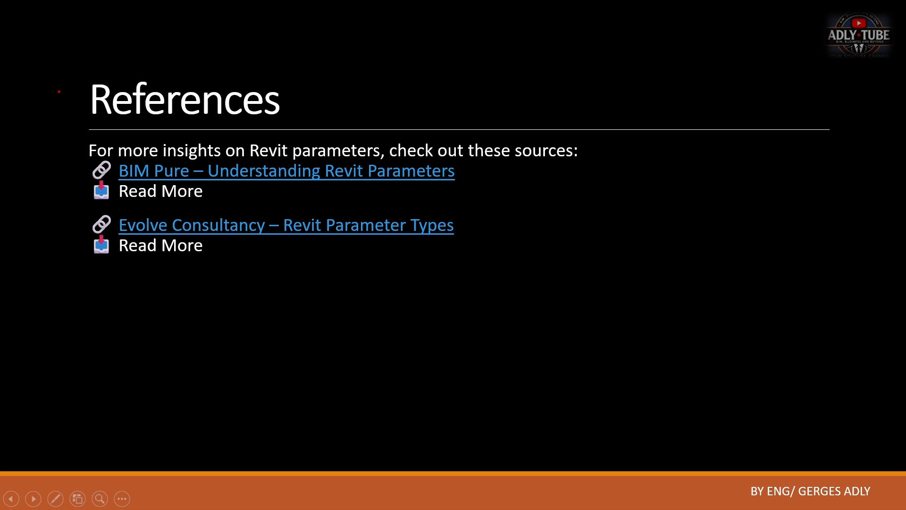
key("Escape")
key("Right")
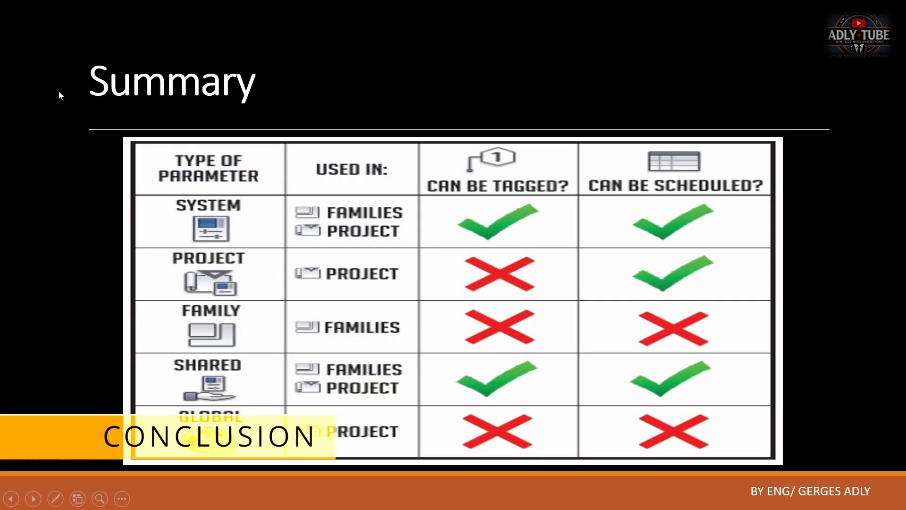